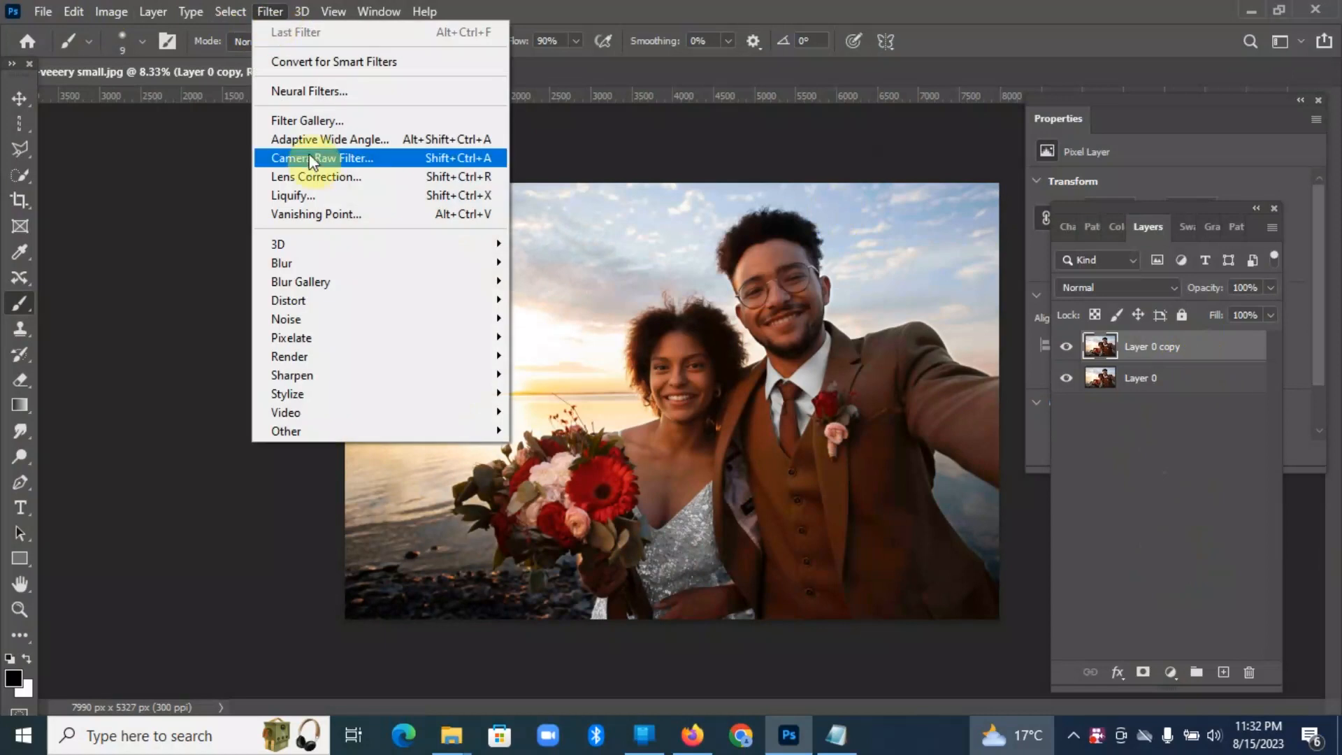
Step: Start the Camera Raw Filter on Layer 0 copy with Exposure set to +0.05 and Contrast to +6
click(313, 161)
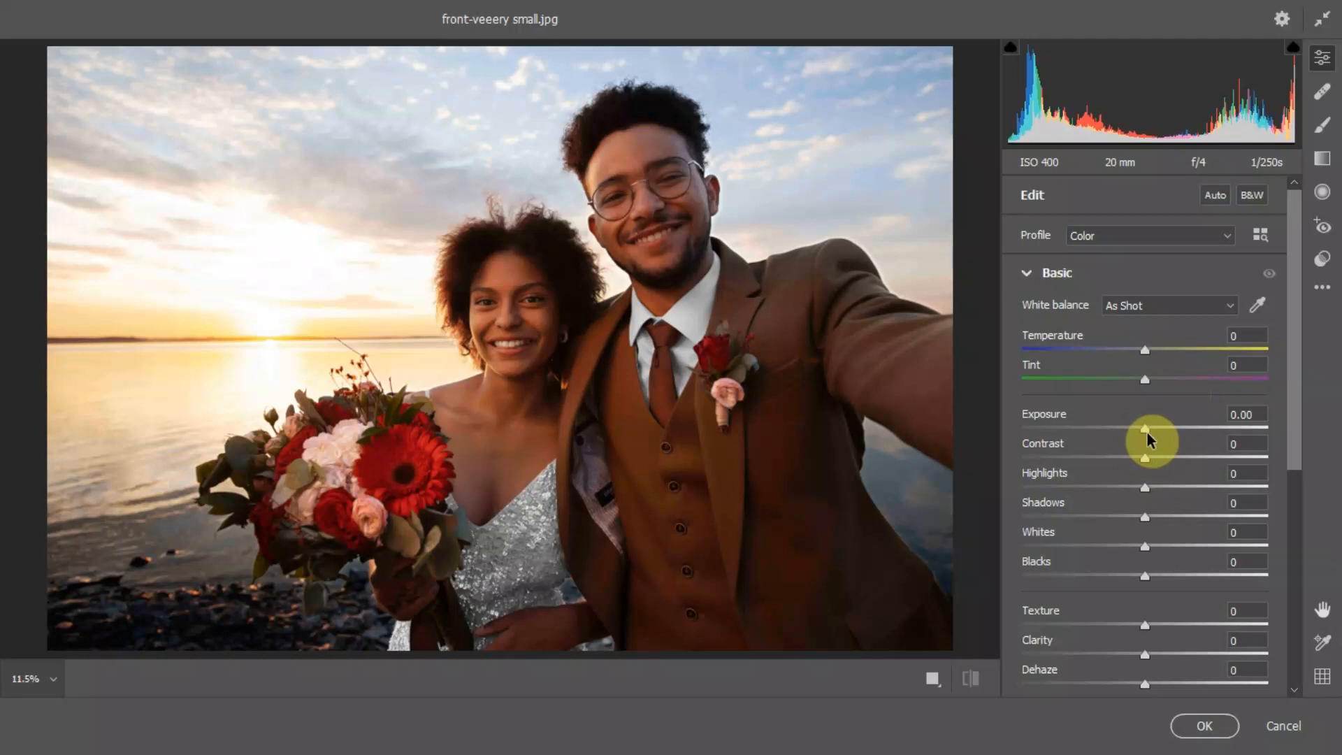
drag(1147, 426, 1146, 428)
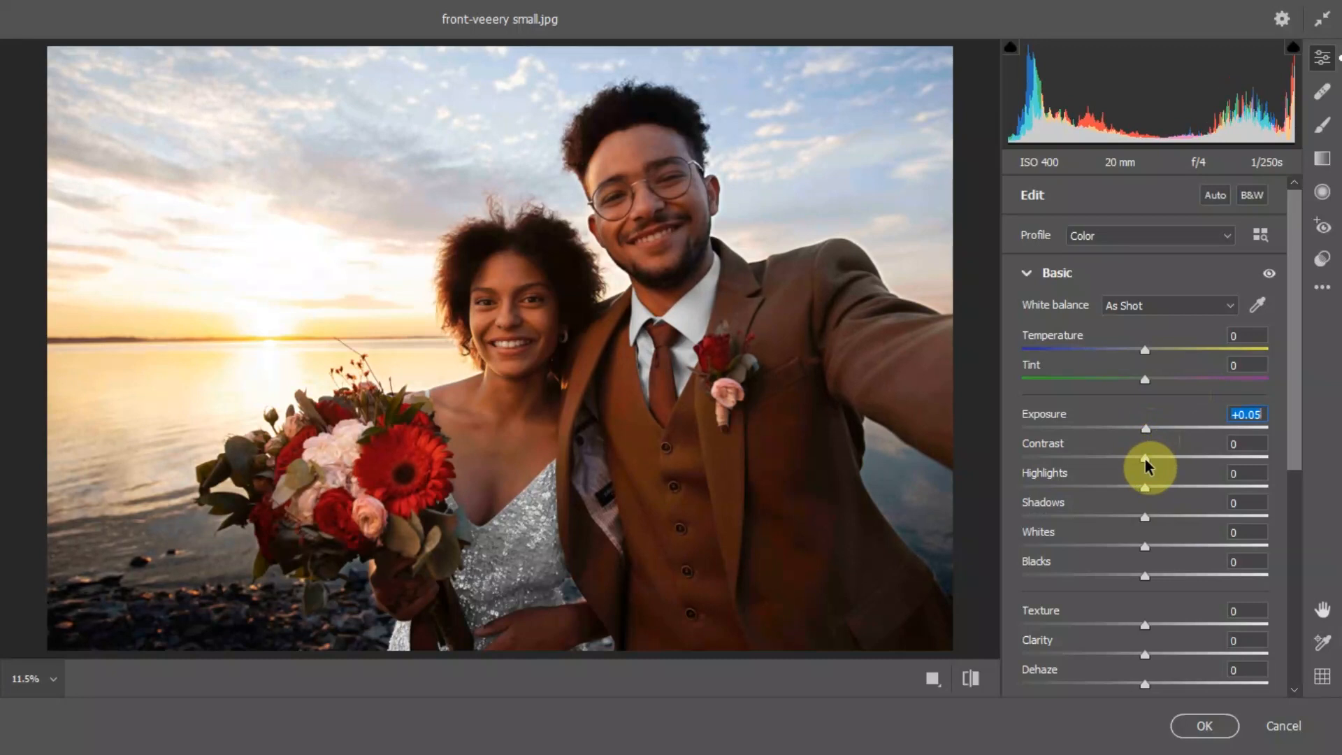
drag(1145, 459, 1152, 459)
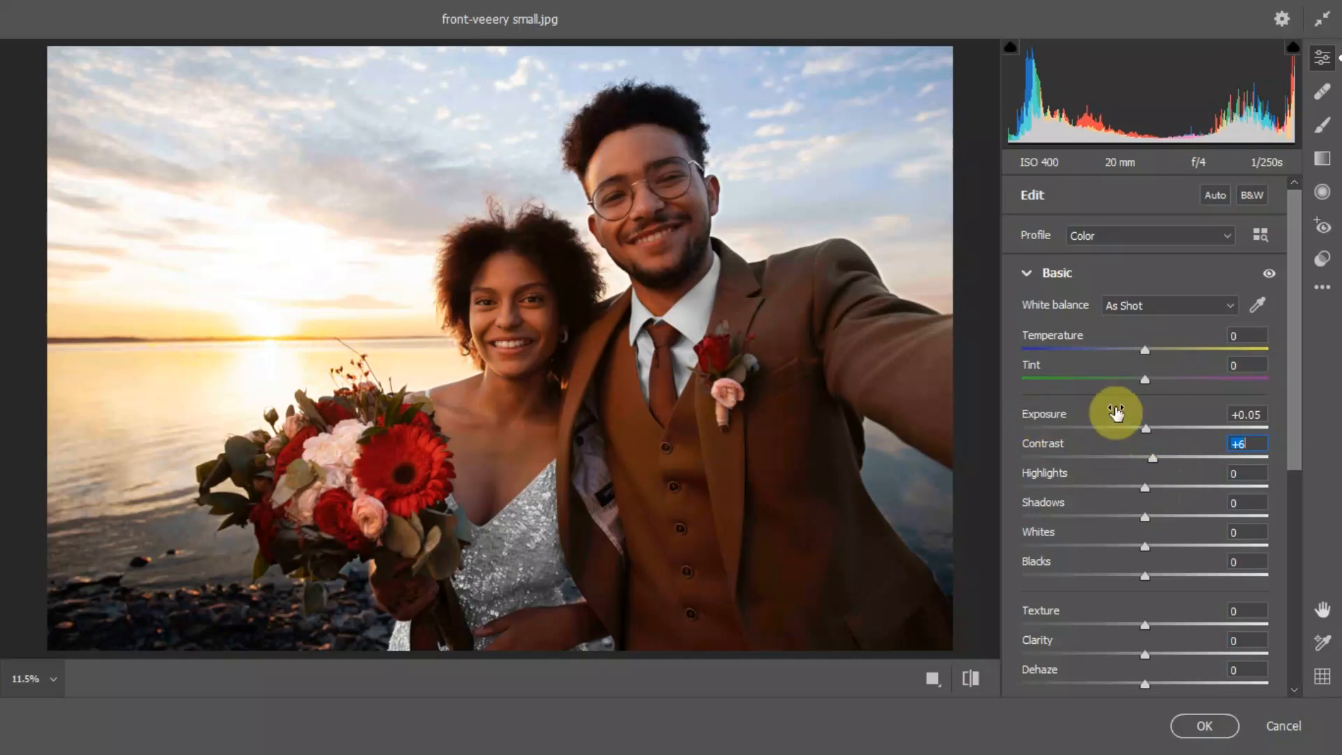
Step: Set Highlights to -44 and Shadows to +22 in the Basic adjustments
click(1147, 485)
drag(1147, 485, 1260, 488)
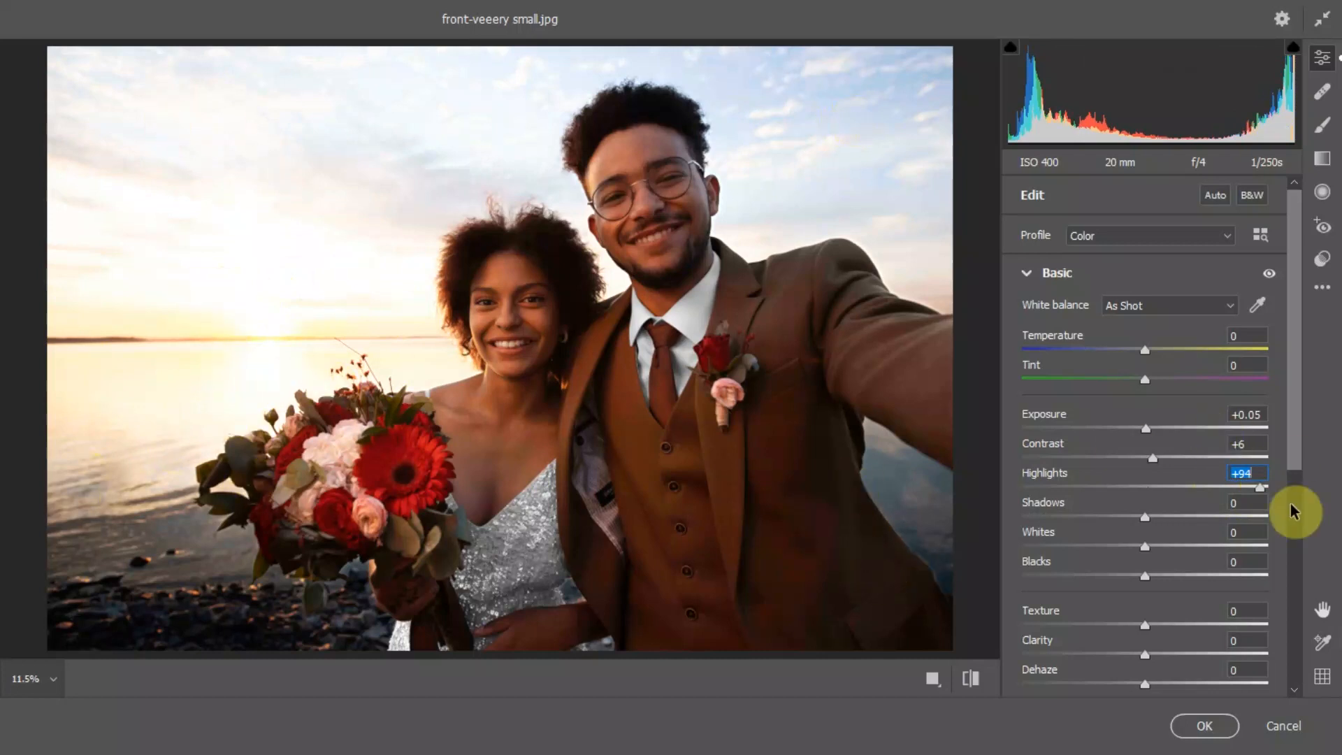
drag(1261, 488, 1092, 503)
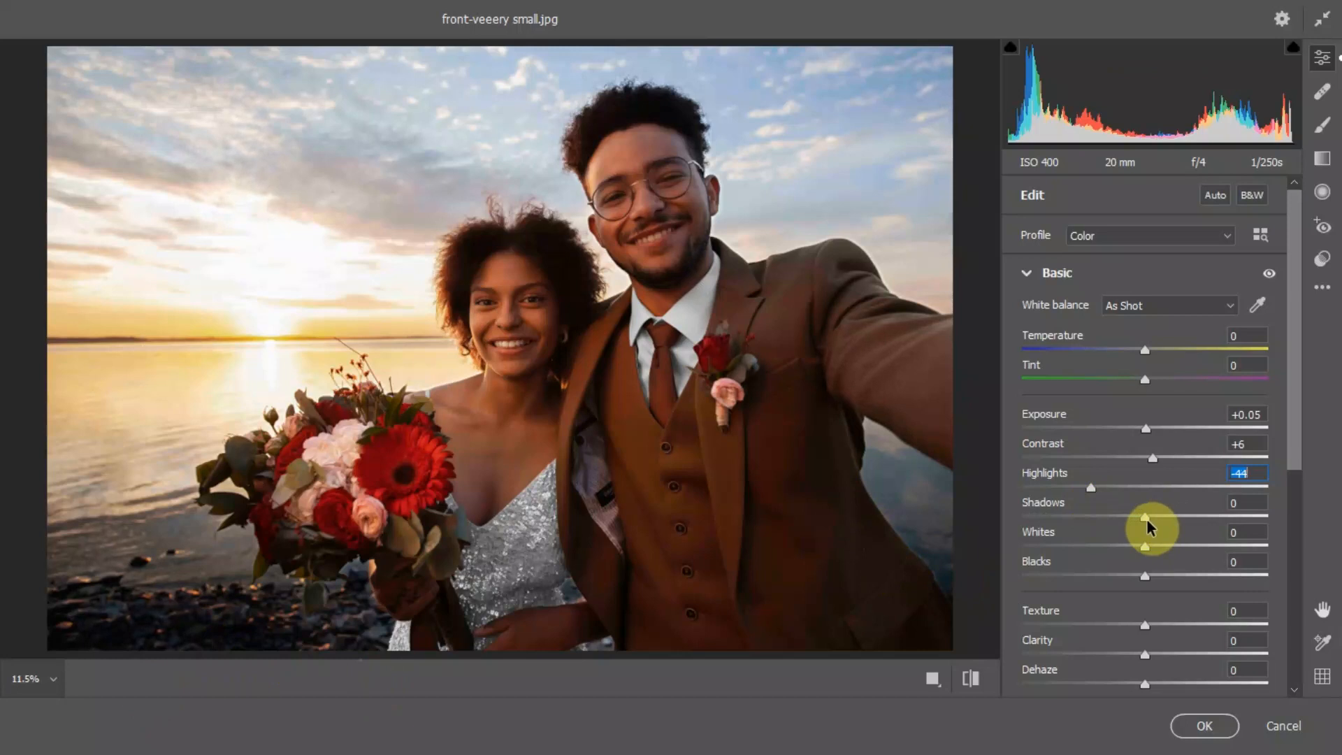
mouse_move(1149, 524)
mouse_down()
mouse_move(1092, 523)
mouse_move(1164, 521)
mouse_up()
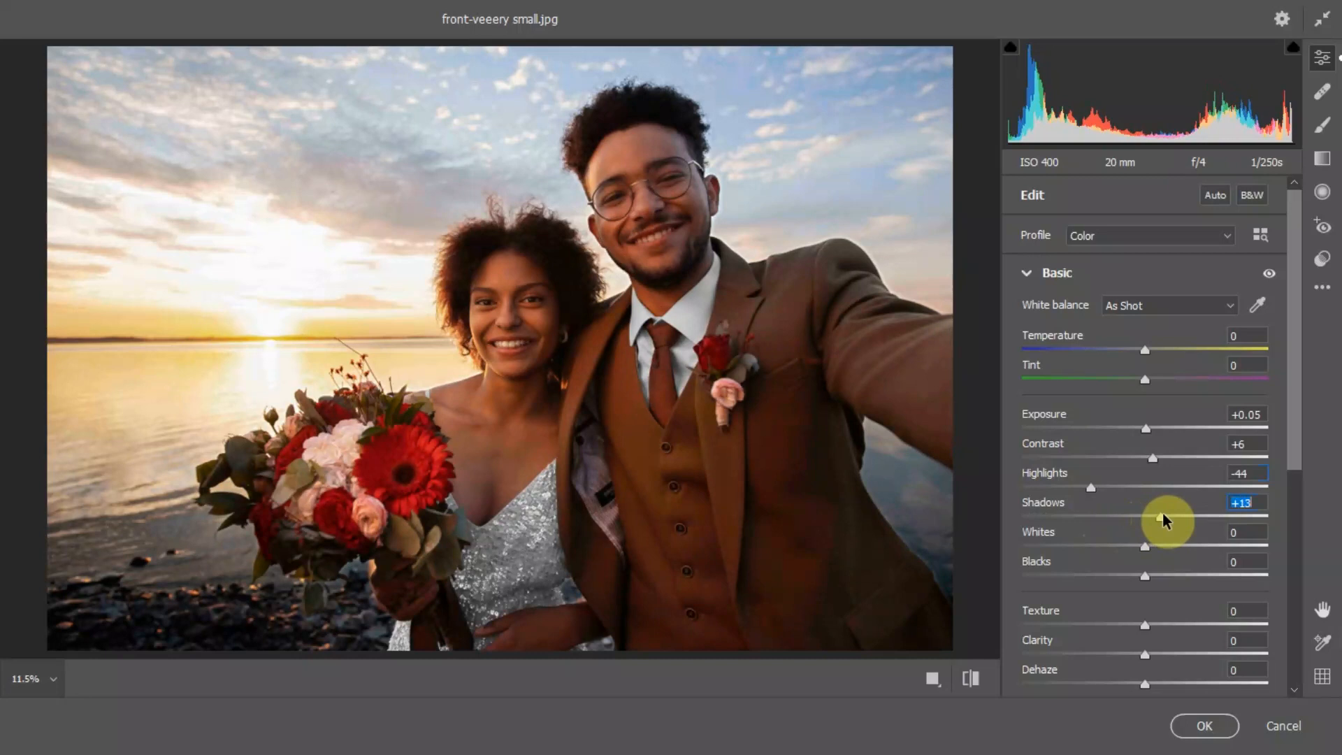
drag(1164, 521, 1175, 519)
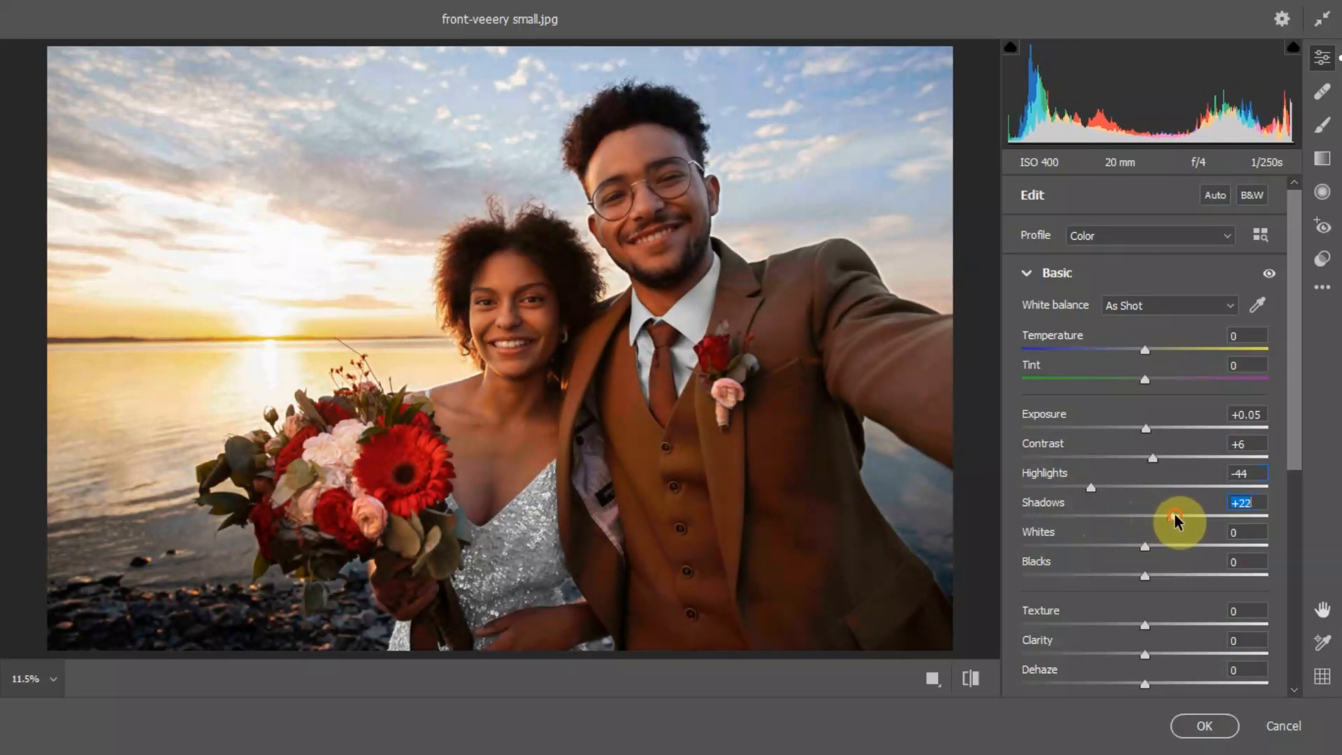
Step: Raise Whites to +22 and Blacks to +32 in the Basic adjustments
drag(1150, 551, 1277, 557)
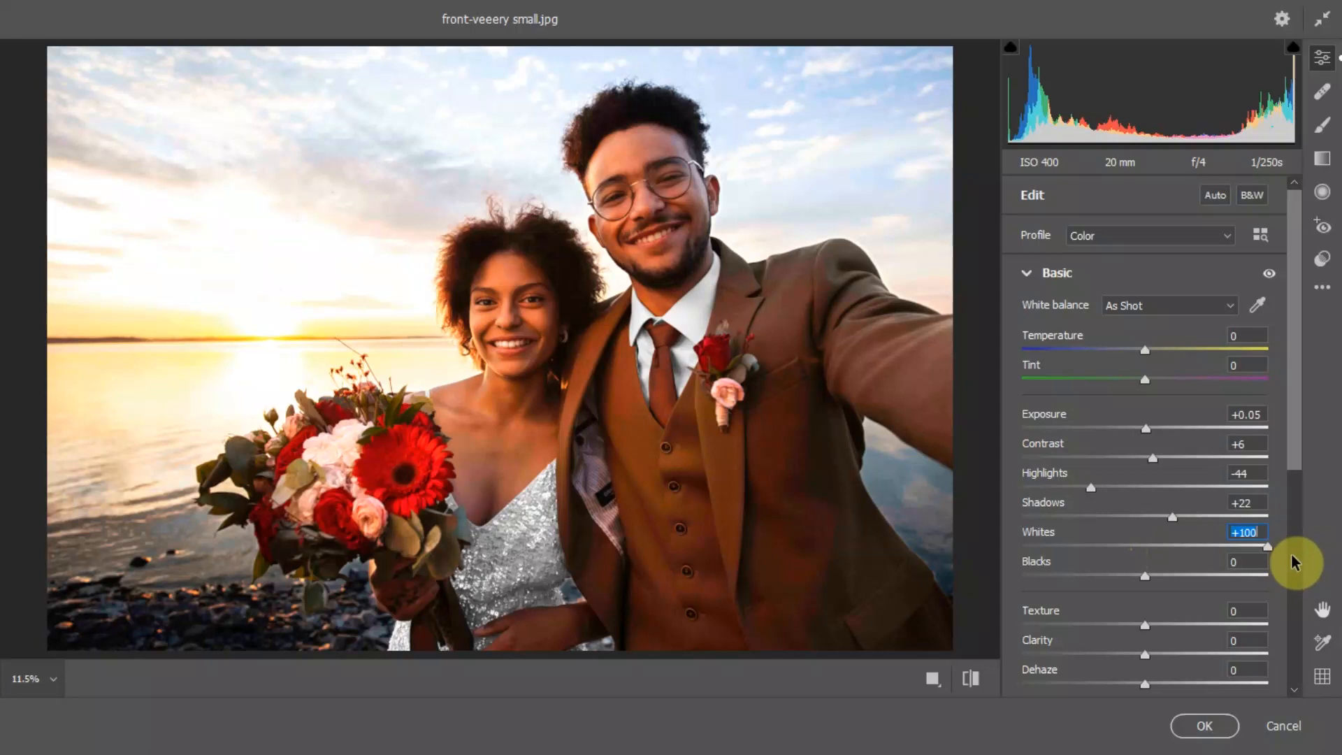
drag(1293, 563, 1177, 562)
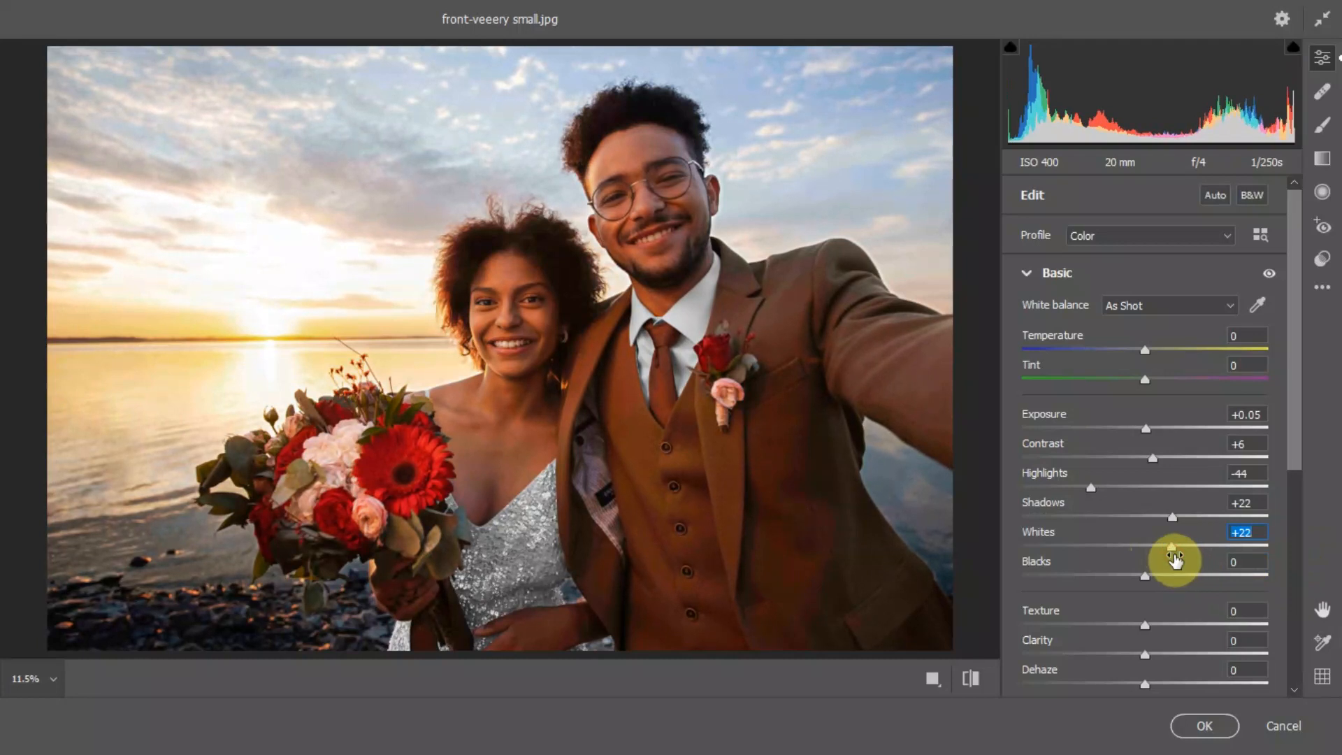
click(1147, 577)
drag(1147, 577, 1233, 579)
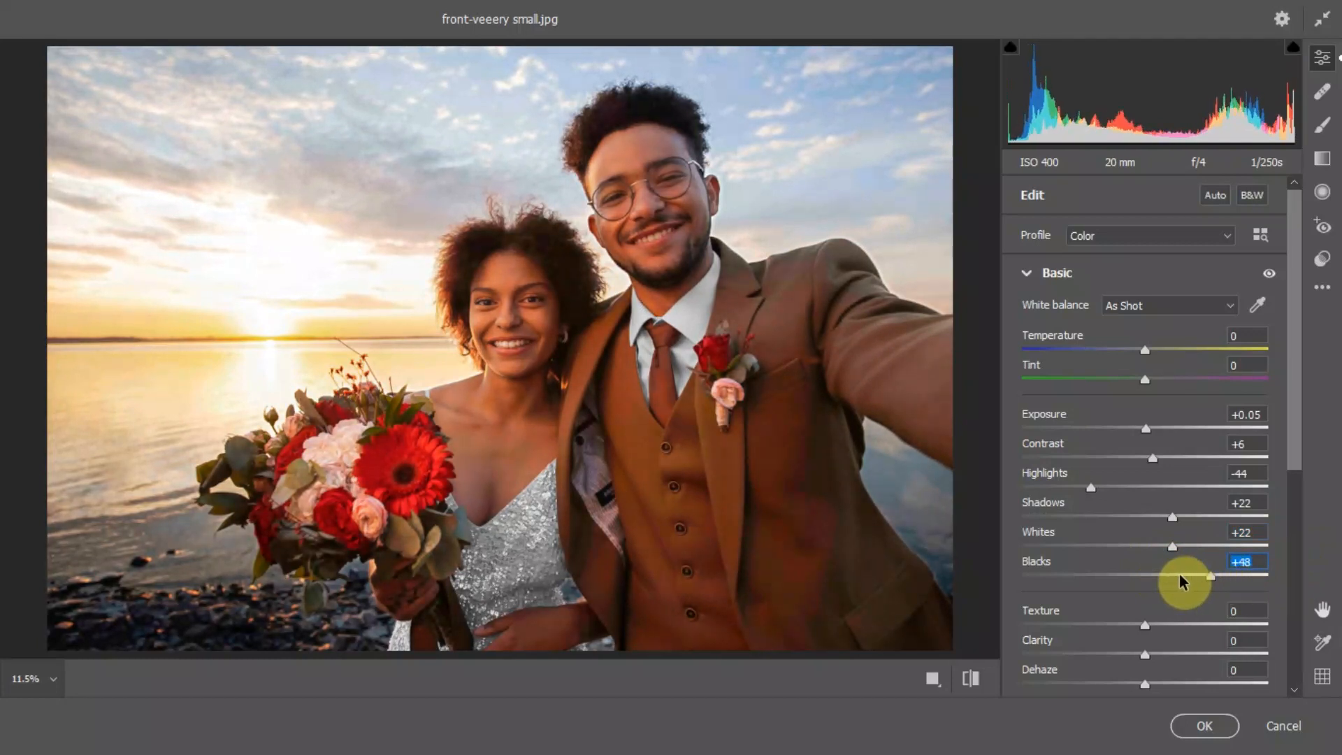
drag(1114, 578, 1187, 582)
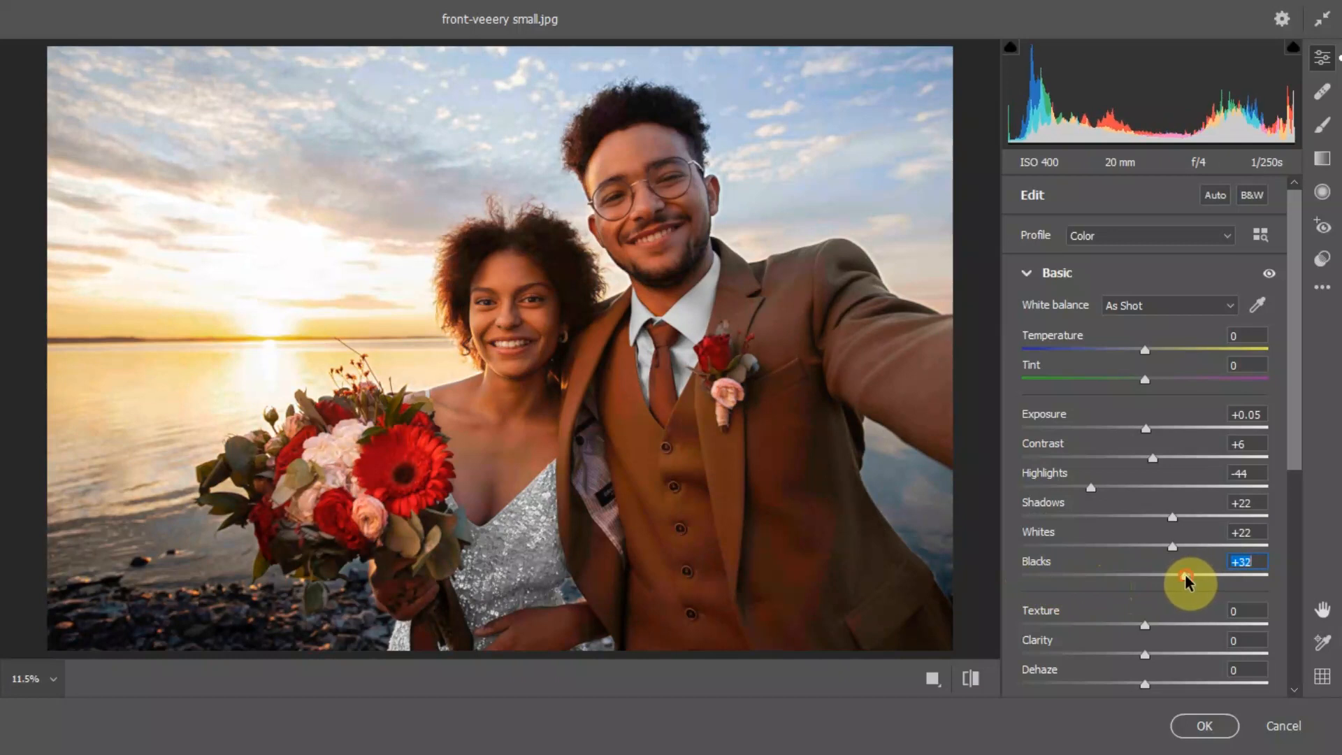
Step: Set Vibrance to +1 and Saturation to +2, and apply the Camera Raw adjustments to the layer
drag(1294, 455, 1338, 574)
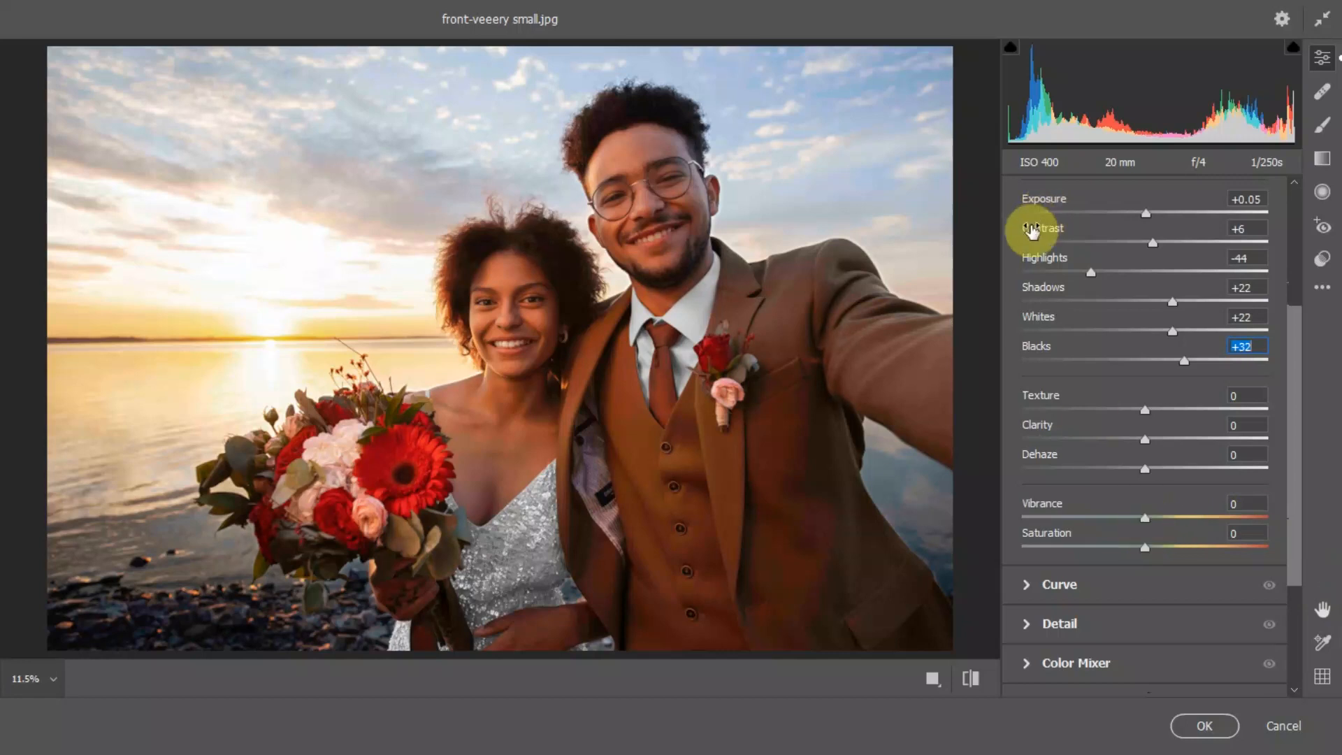
drag(1148, 526, 1274, 537)
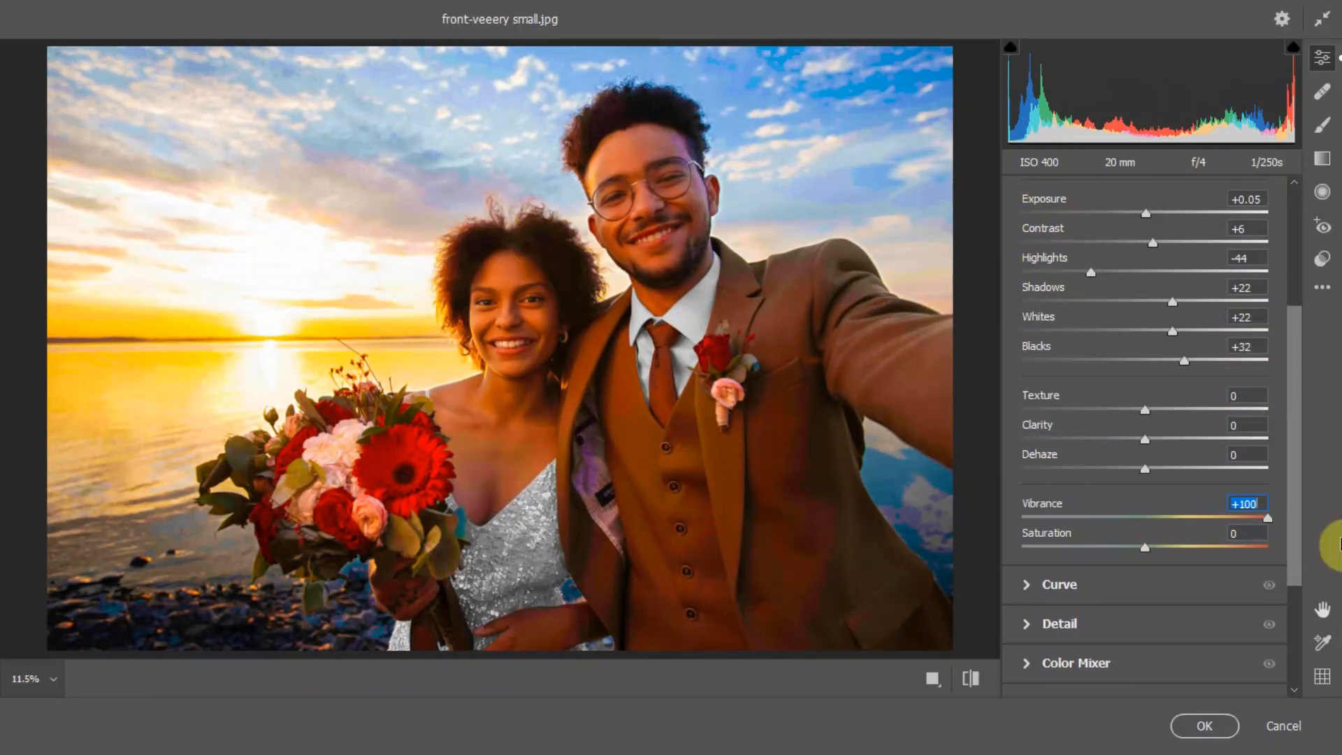
drag(1284, 529, 1147, 532)
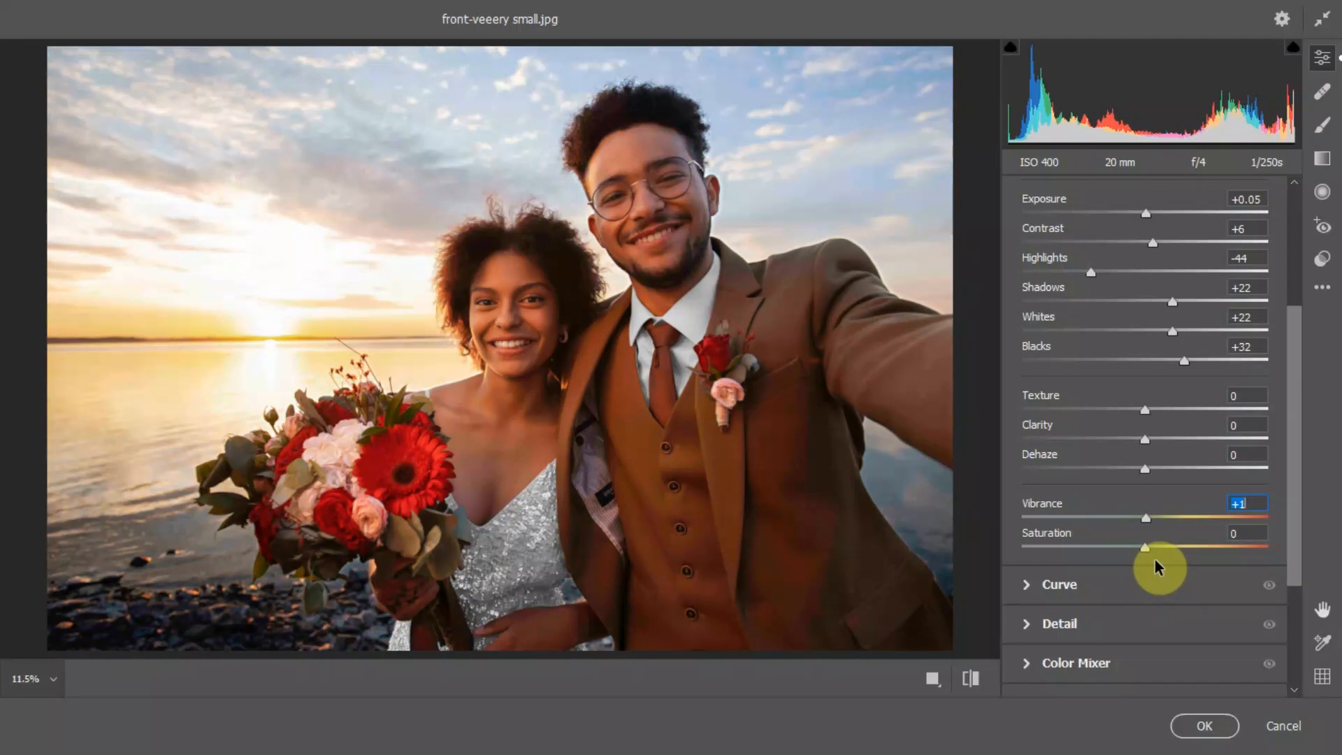
mouse_move(1152, 554)
mouse_down()
mouse_move(1321, 563)
mouse_move(963, 557)
mouse_move(1155, 559)
mouse_up()
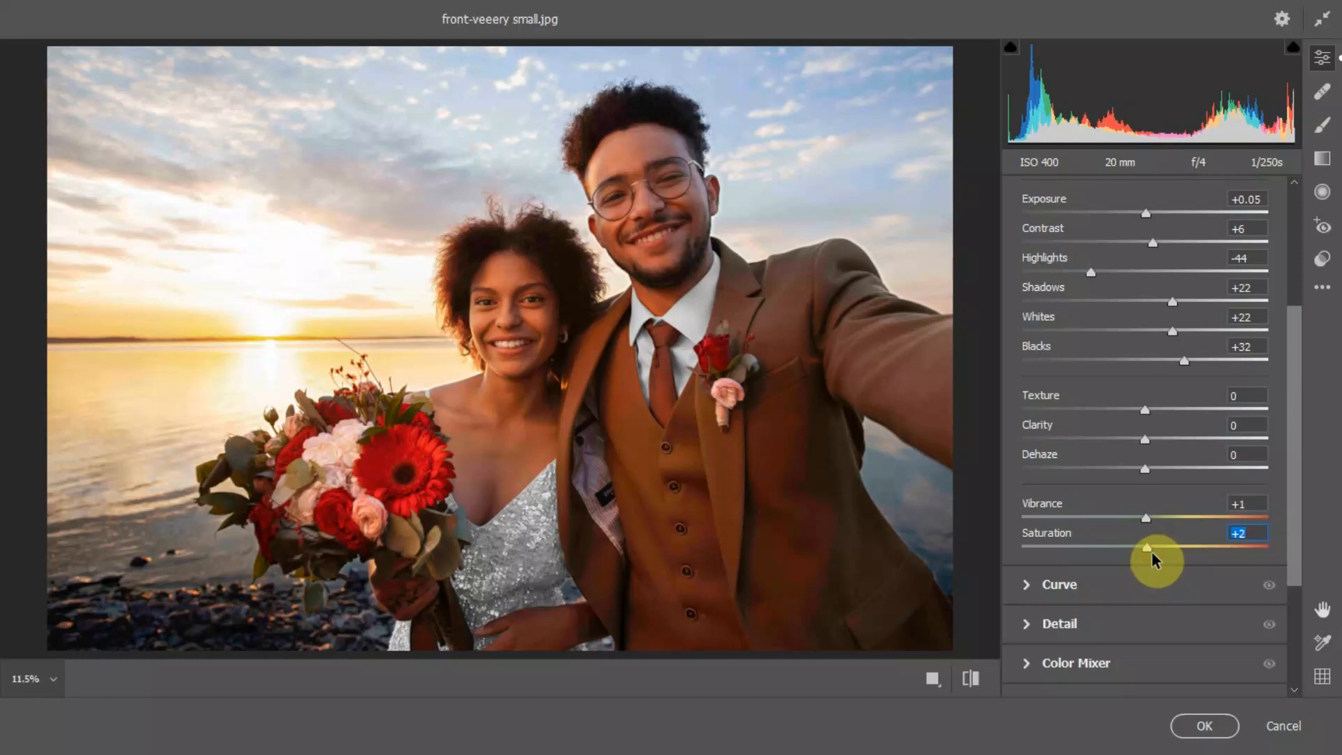
click(1206, 728)
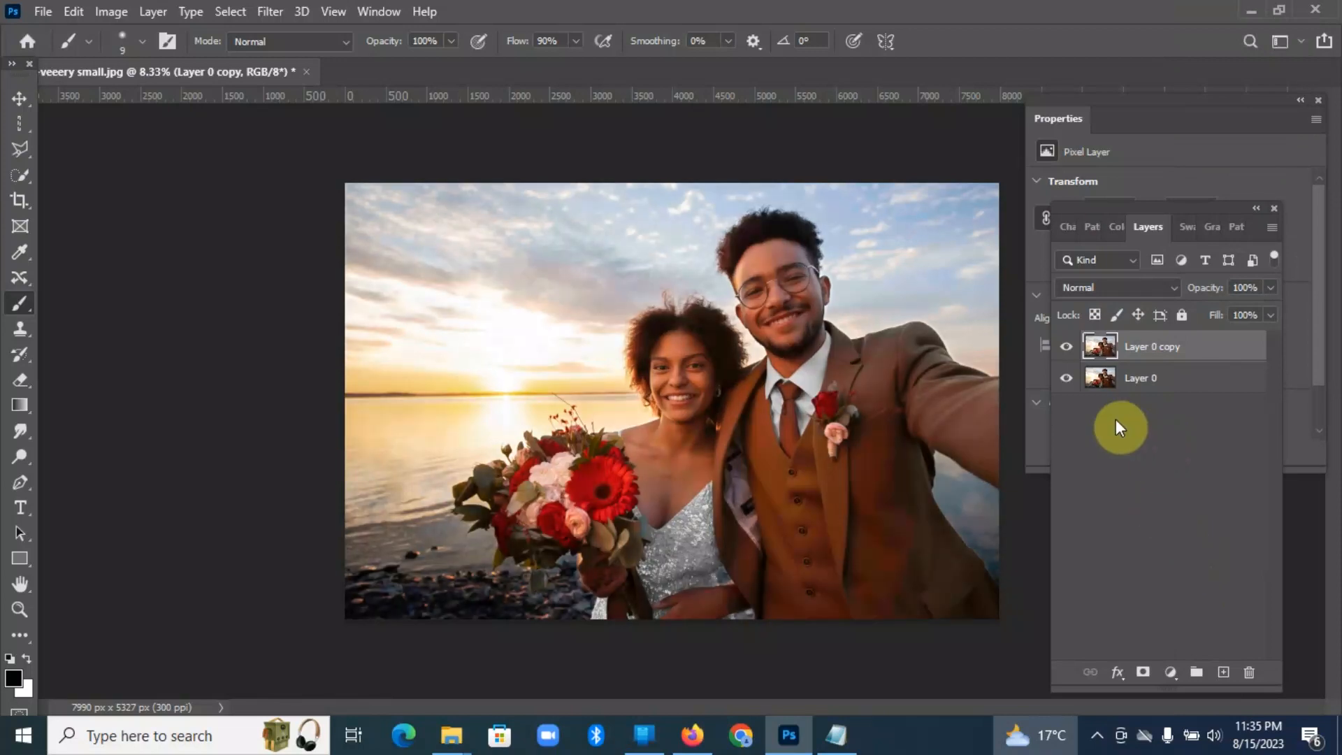
Step: Toggle the visibility of Layer 0 copy several times to compare the photo before and after the adjustments
click(1066, 348)
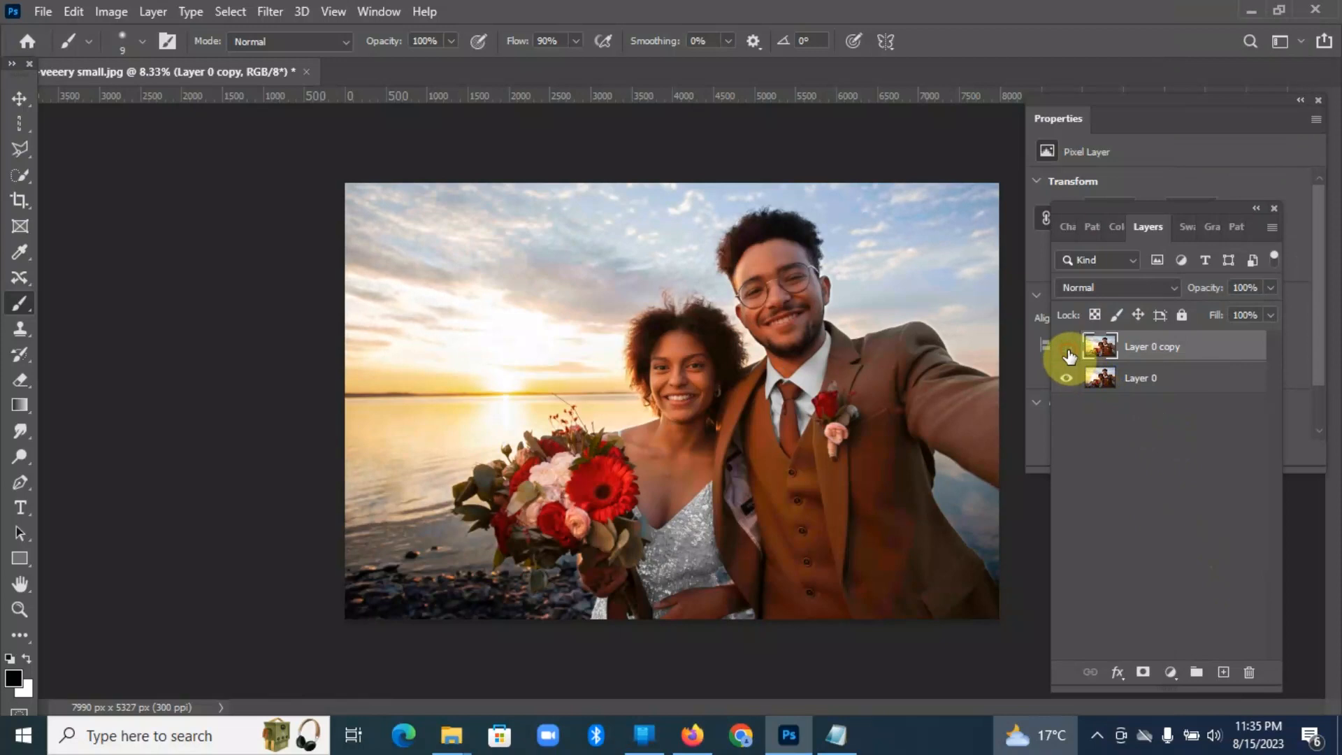
click(1067, 347)
click(1066, 348)
click(1068, 349)
click(1067, 349)
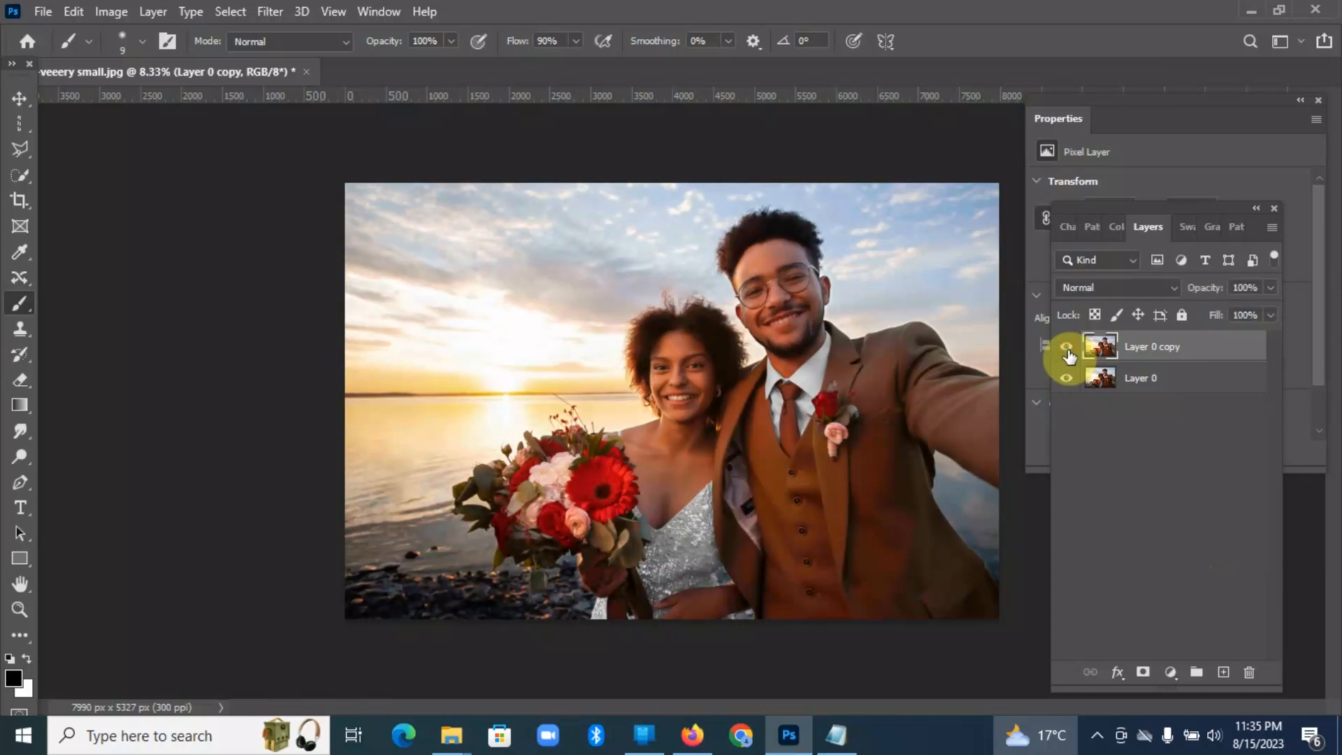
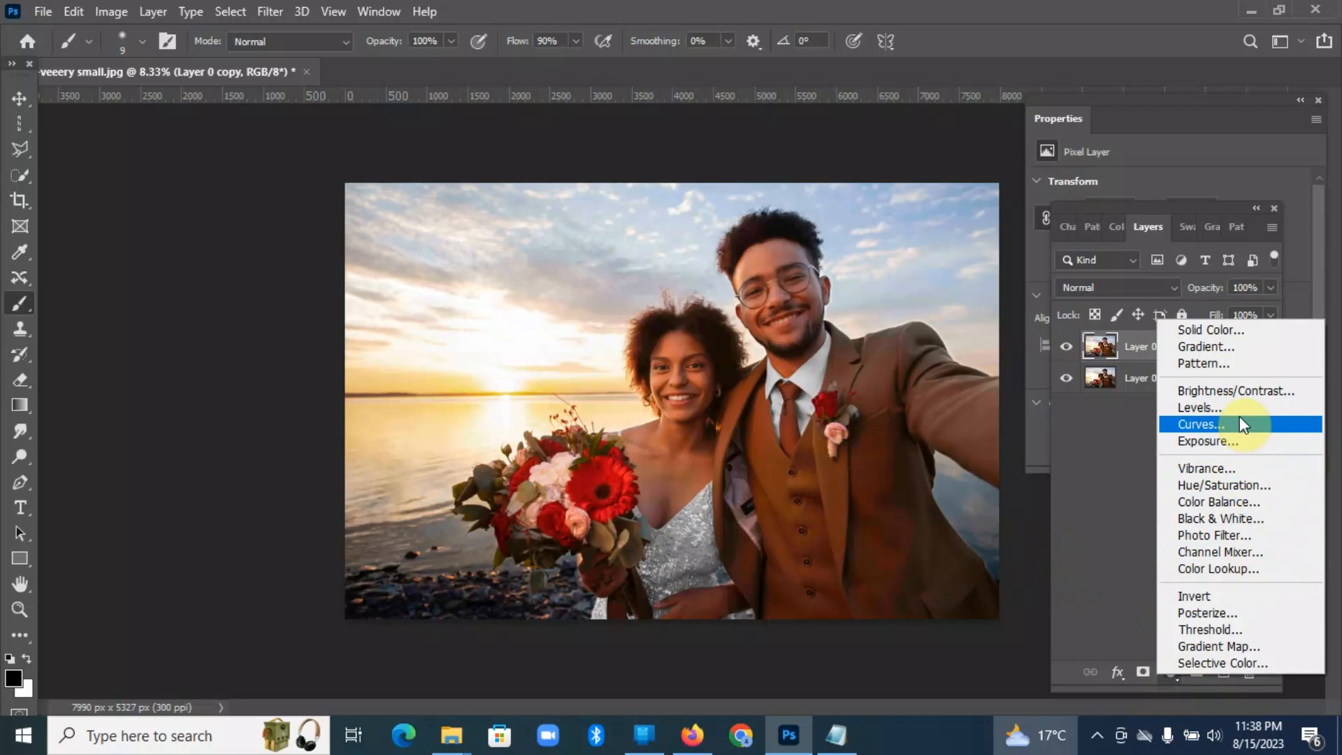
Step: Add a Curves adjustment layer above Layer 0 copy and lower the highlight end of its Blue channel curve for a warm yellow tint
click(1240, 423)
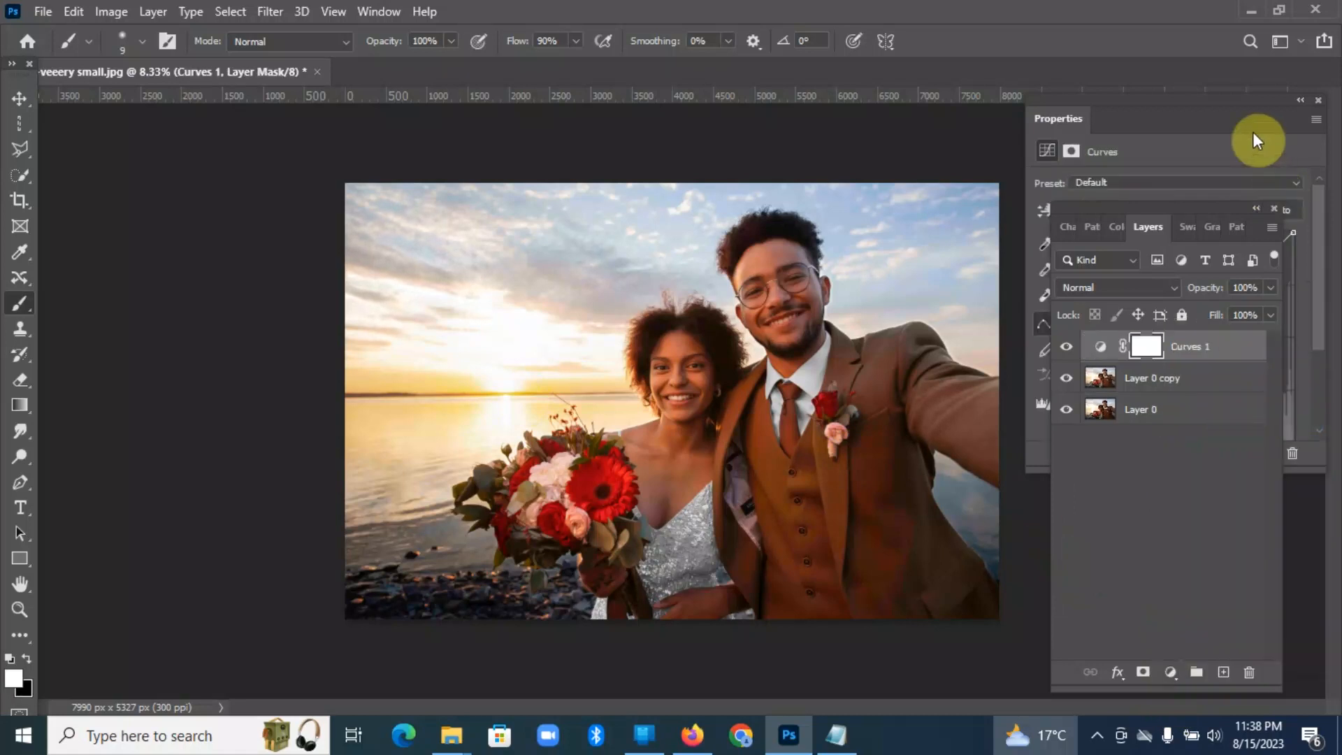
click(1223, 151)
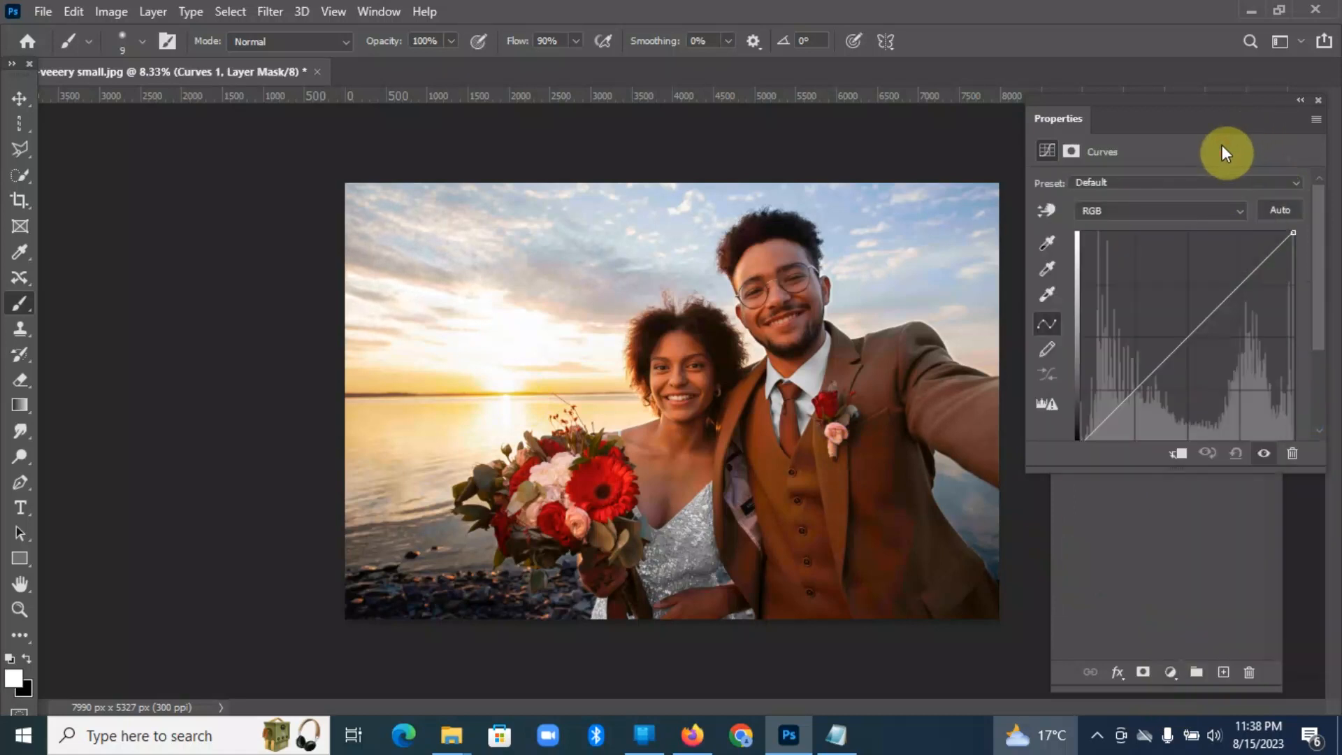
click(1241, 211)
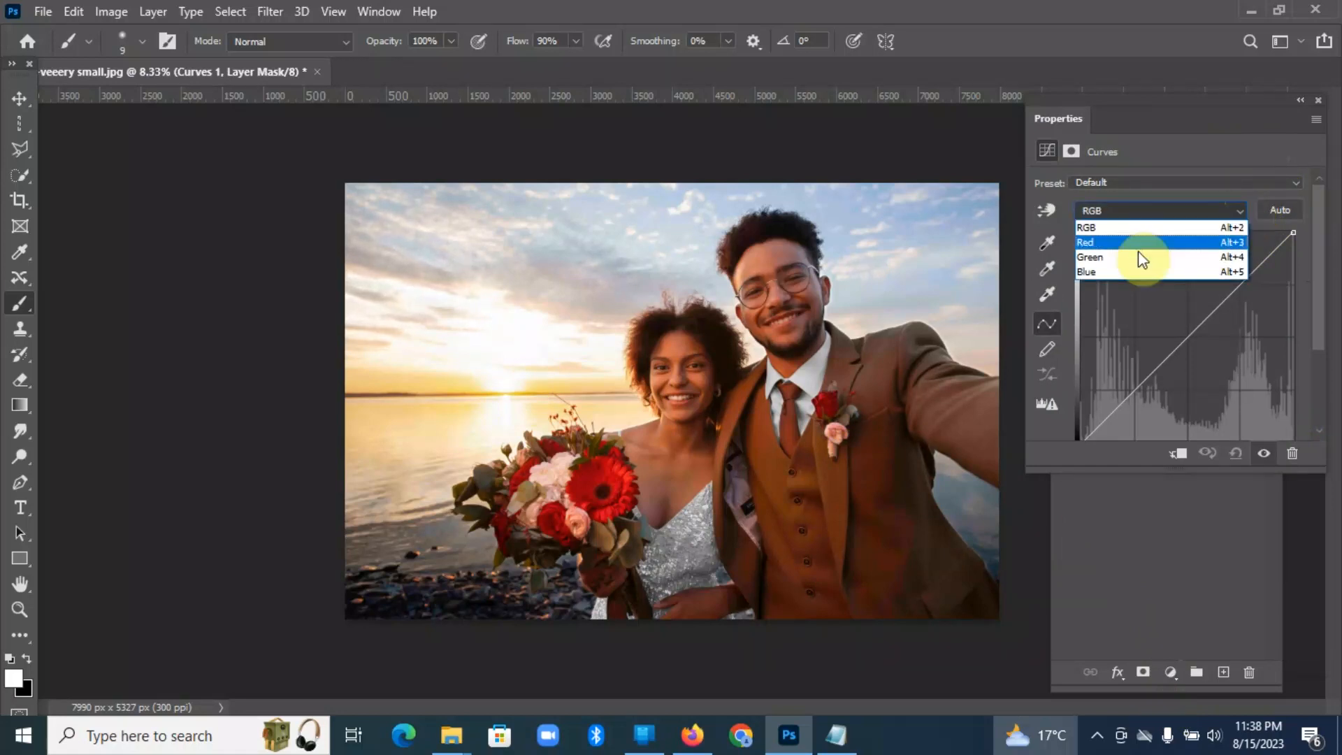
click(1106, 272)
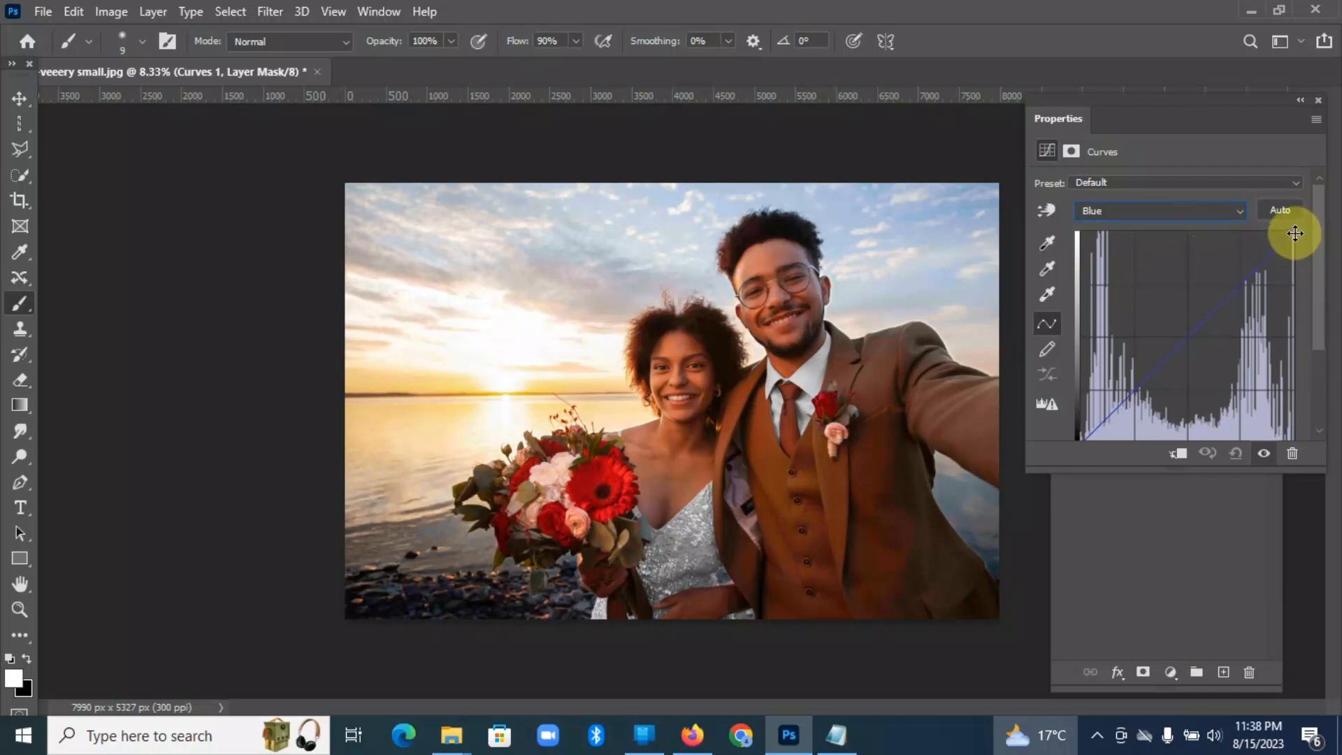
drag(1296, 231, 1291, 281)
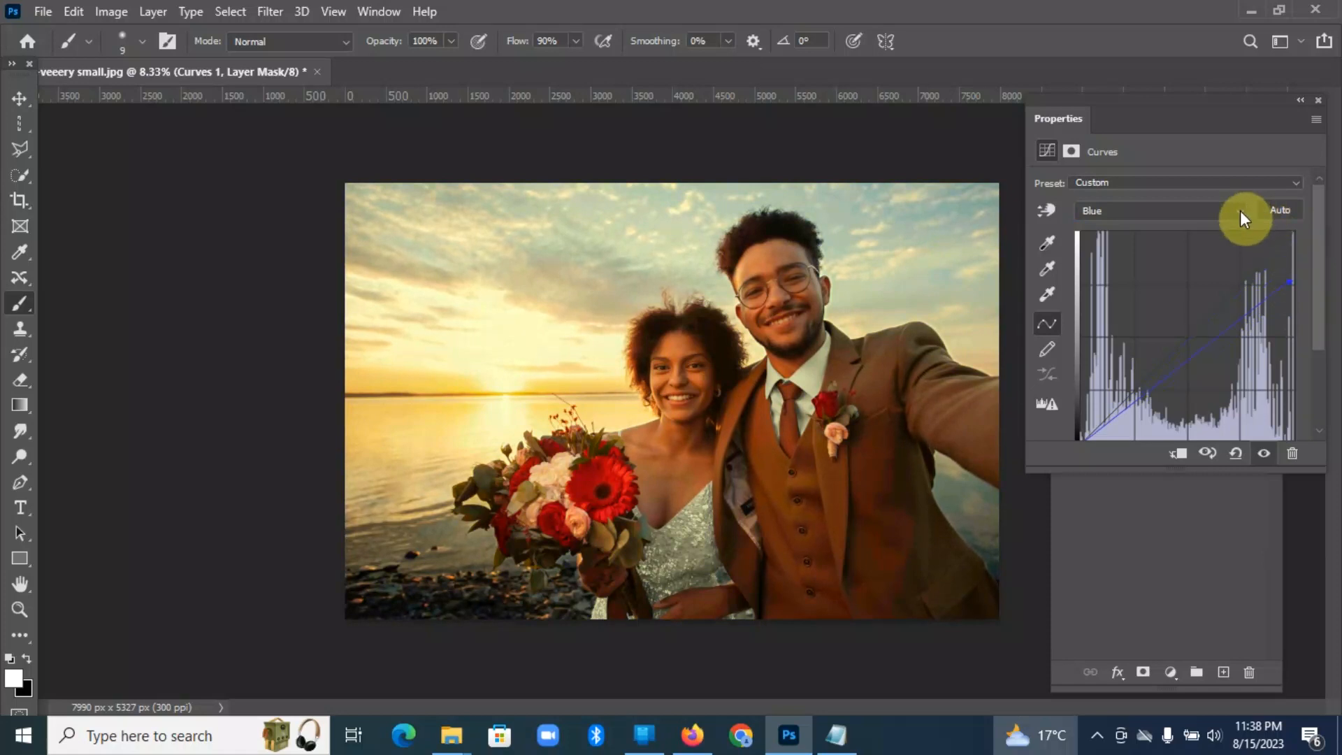
Step: Move the white point of the RGB curve inward to brighten the photo's highlights
click(1241, 213)
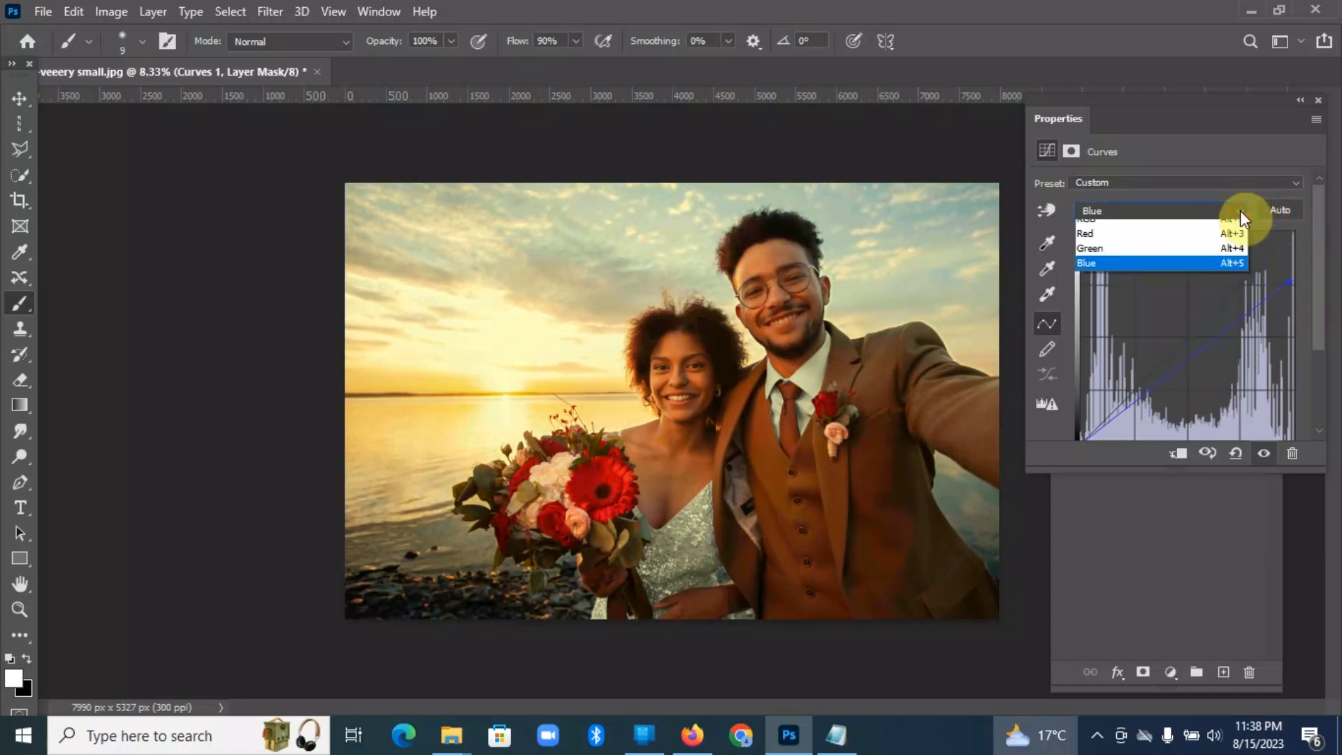
click(1181, 228)
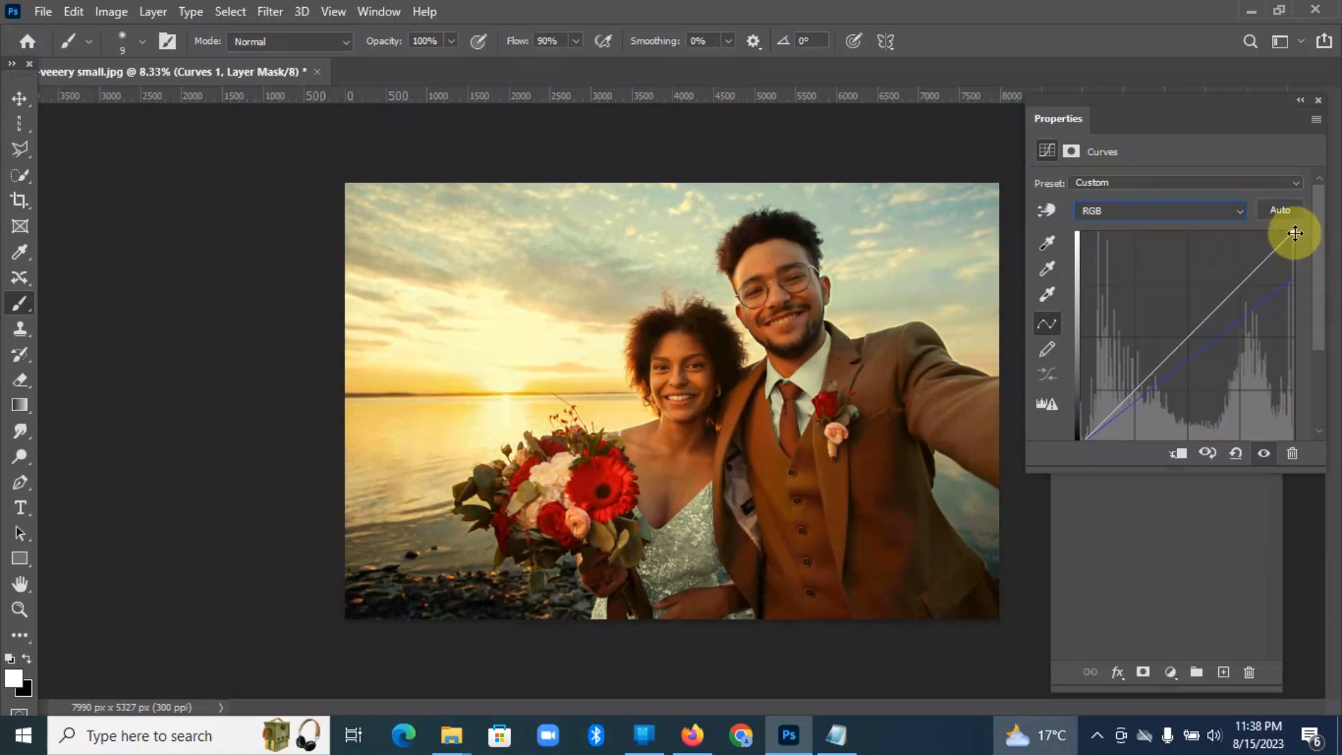
drag(1294, 231, 1259, 237)
Step: Invert the Curves 1 layer mask to black to hide the adjustment
click(1216, 582)
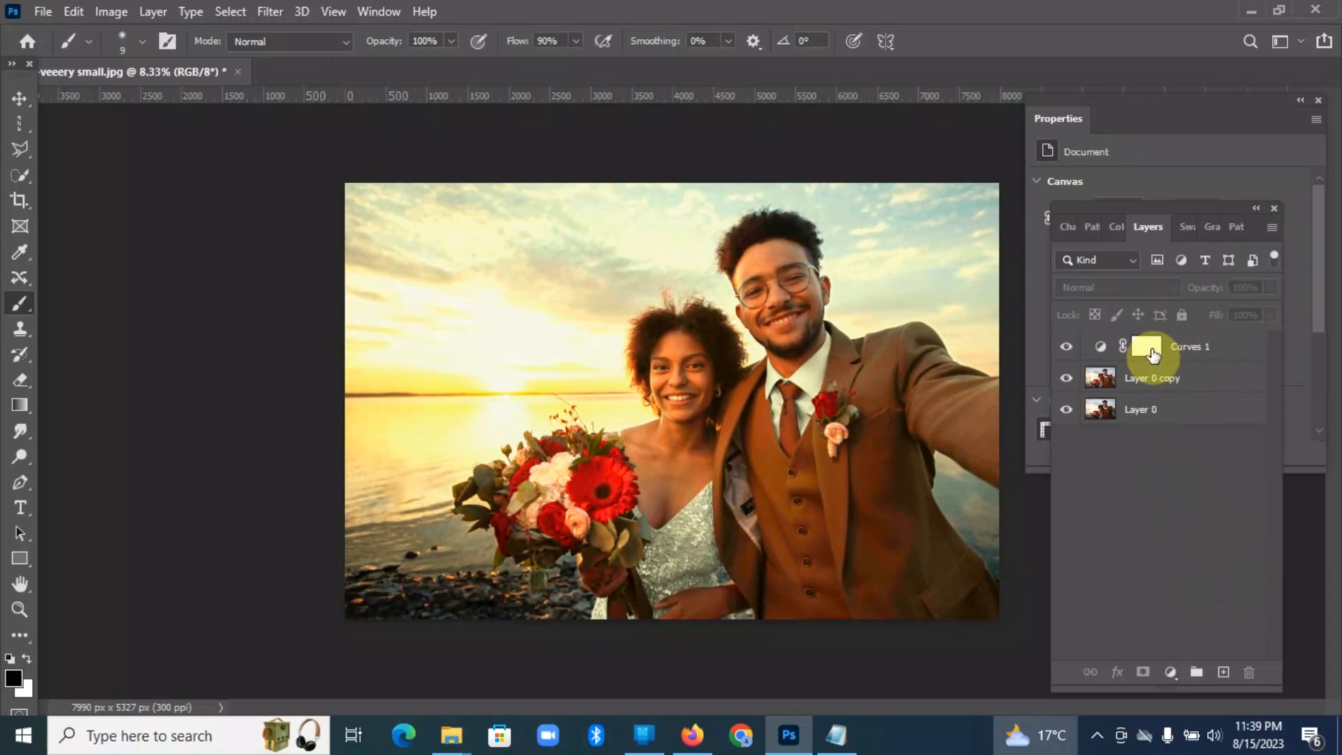
click(1147, 346)
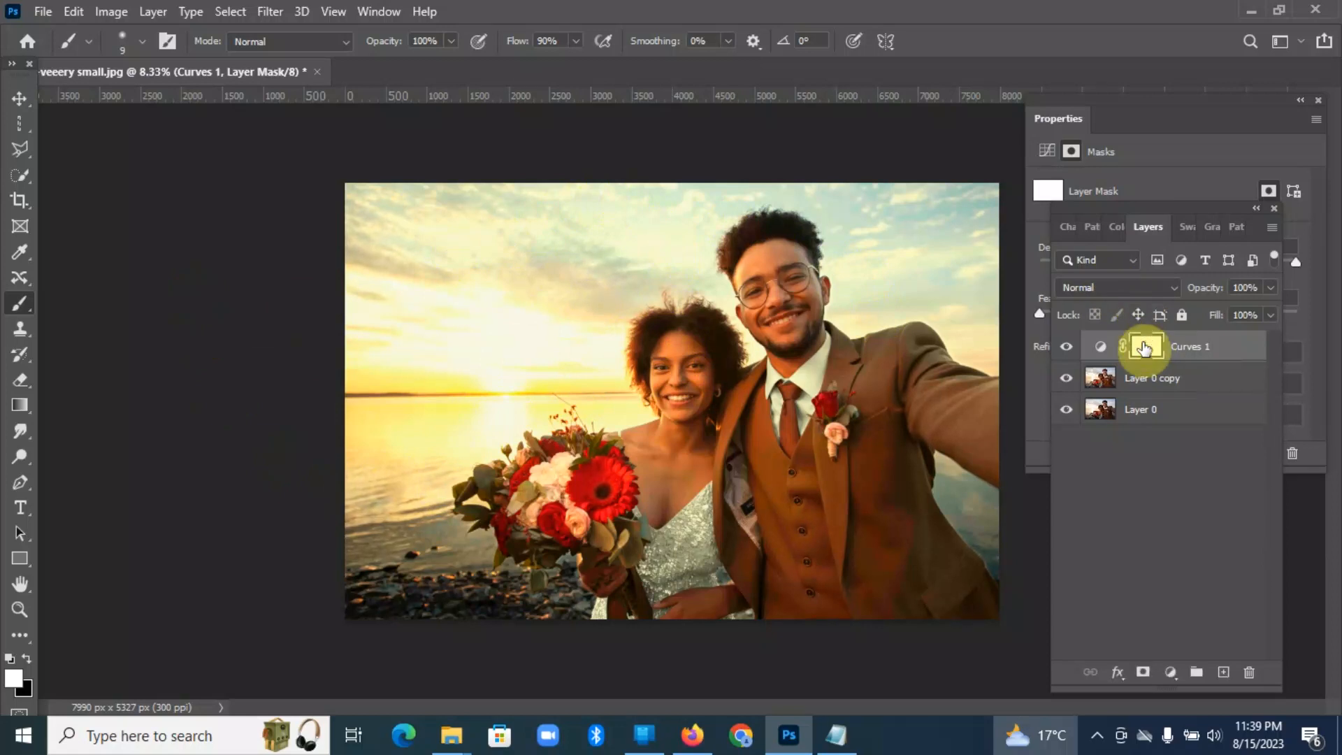
key(ctrl+i)
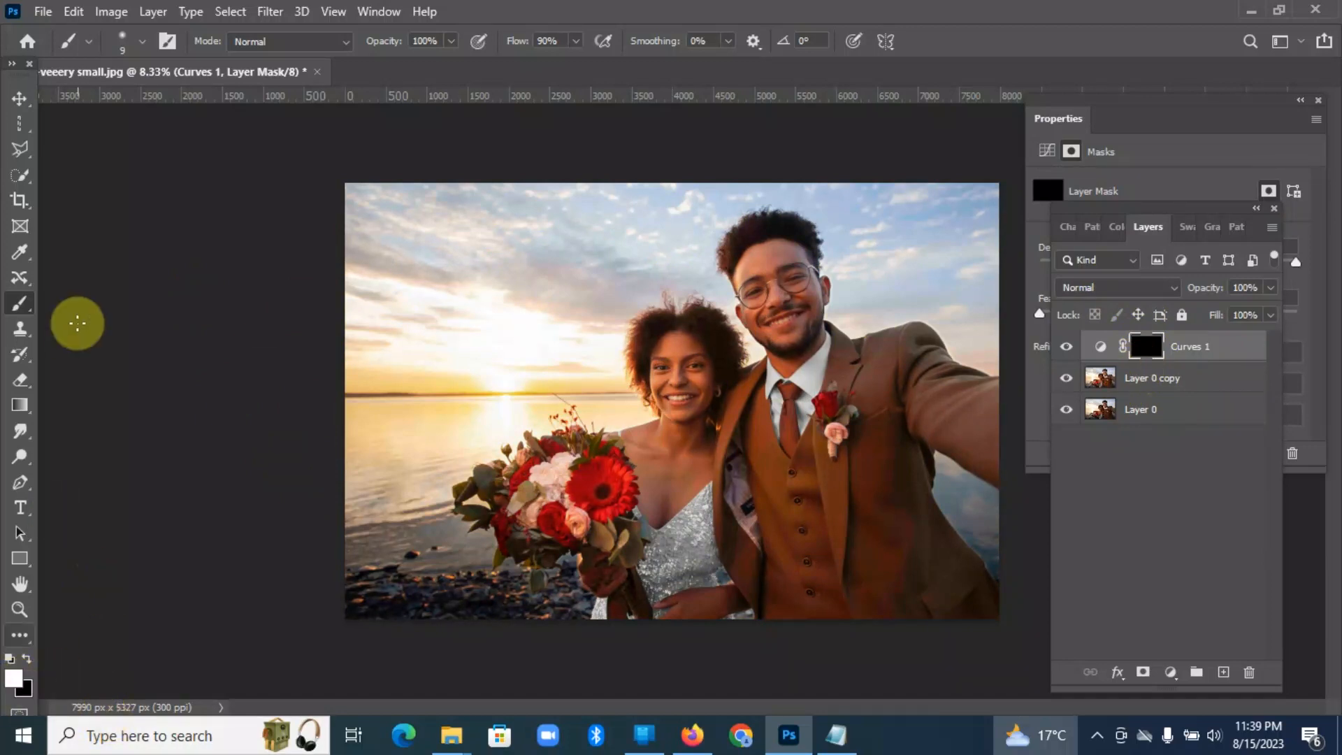
Step: Set up the Brush tool with the Soft Round preset at 4291 px and 0% hardness
right_click(30, 315)
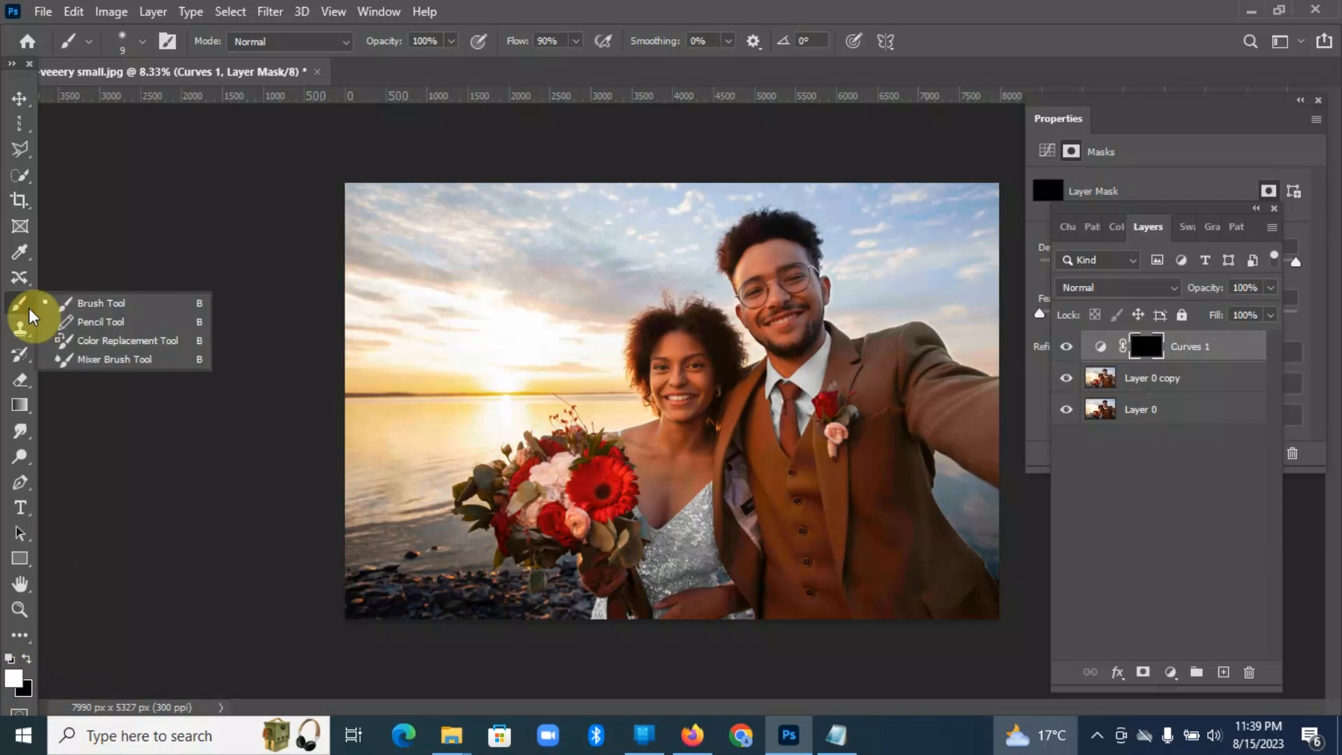
click(98, 306)
click(147, 44)
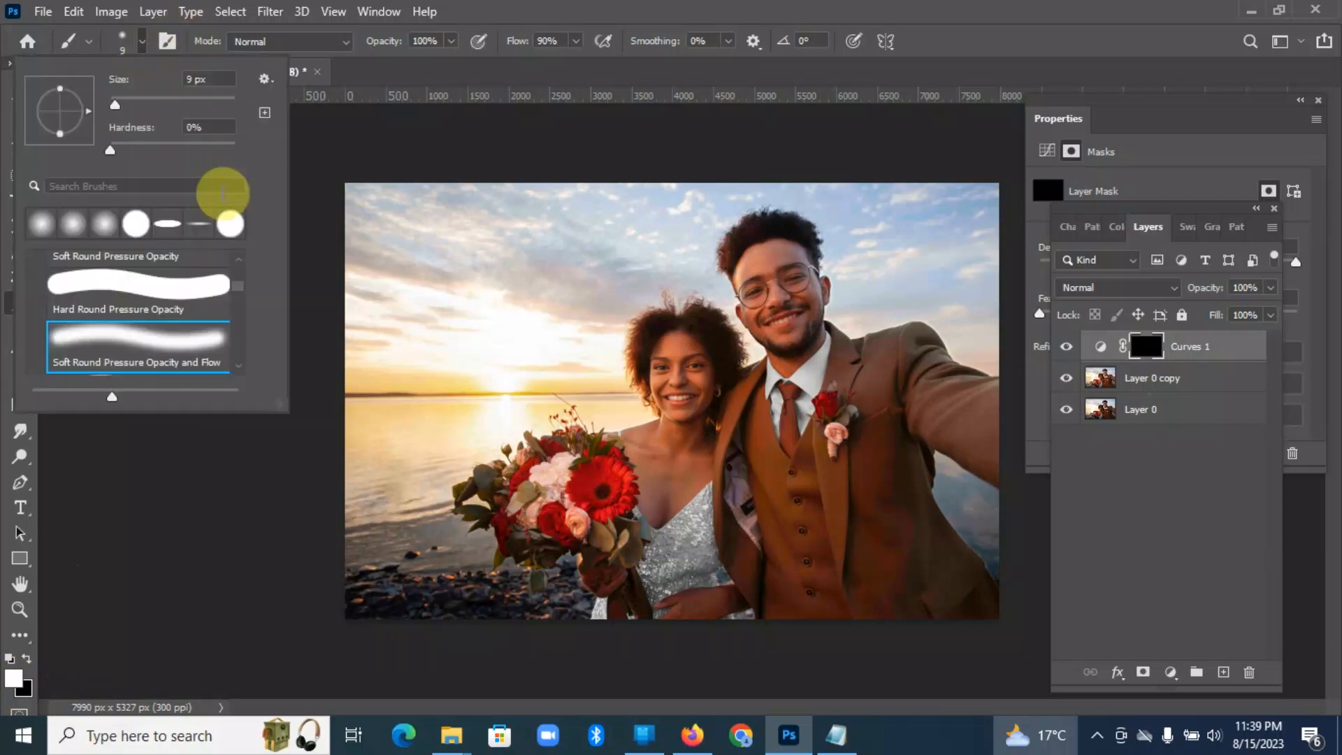
scroll(234, 290, up, 5)
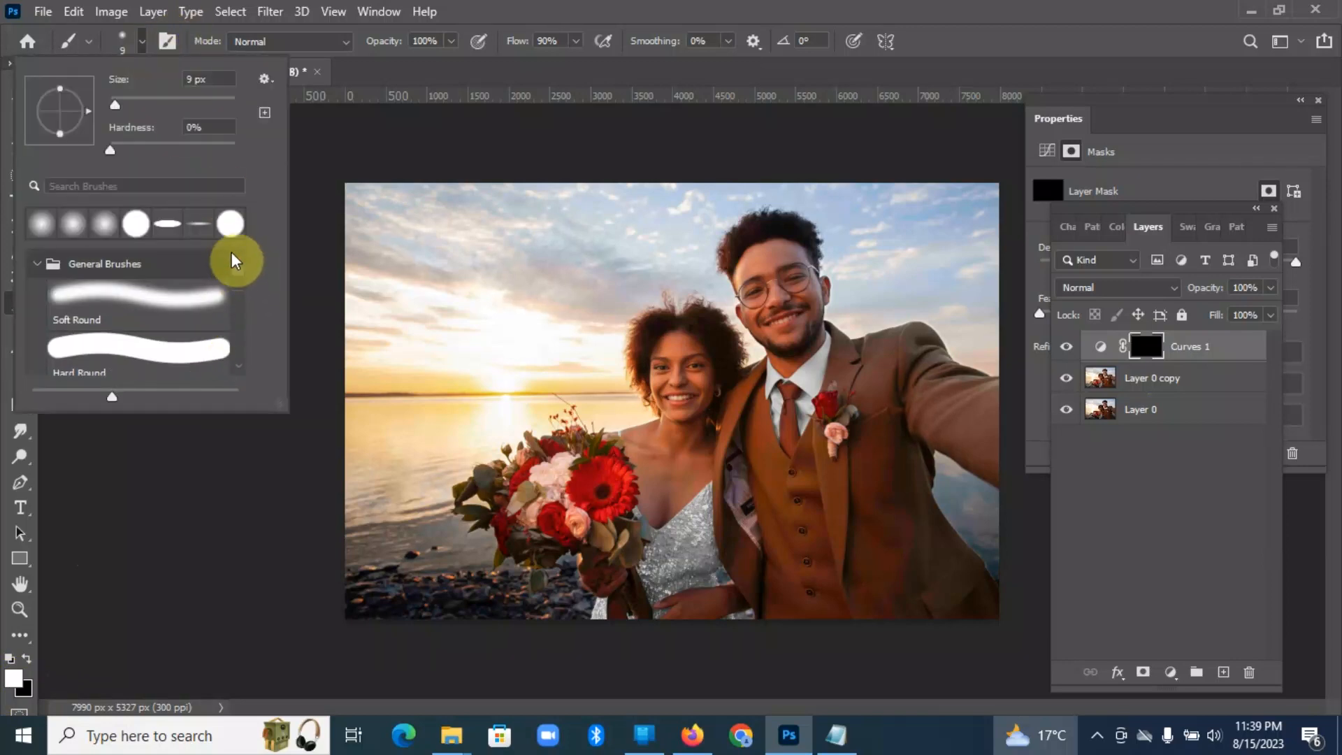
click(163, 295)
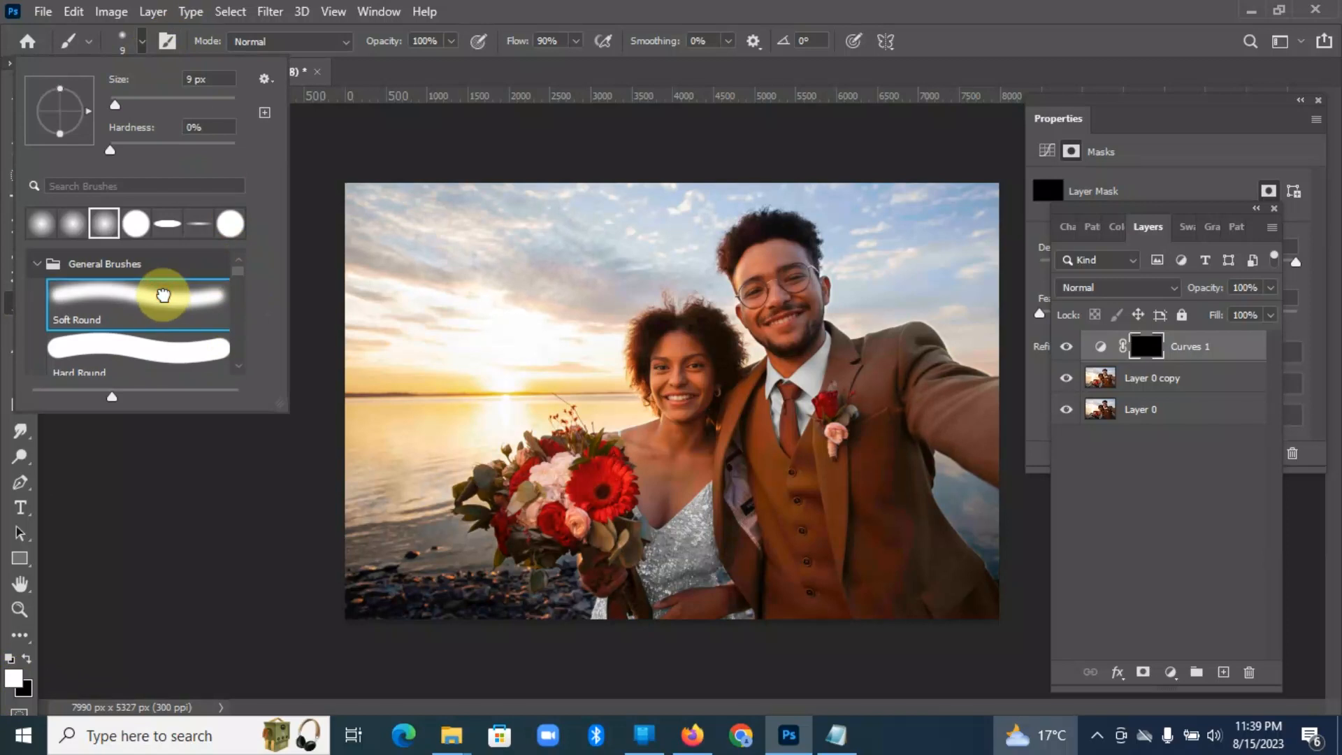
drag(115, 105, 245, 115)
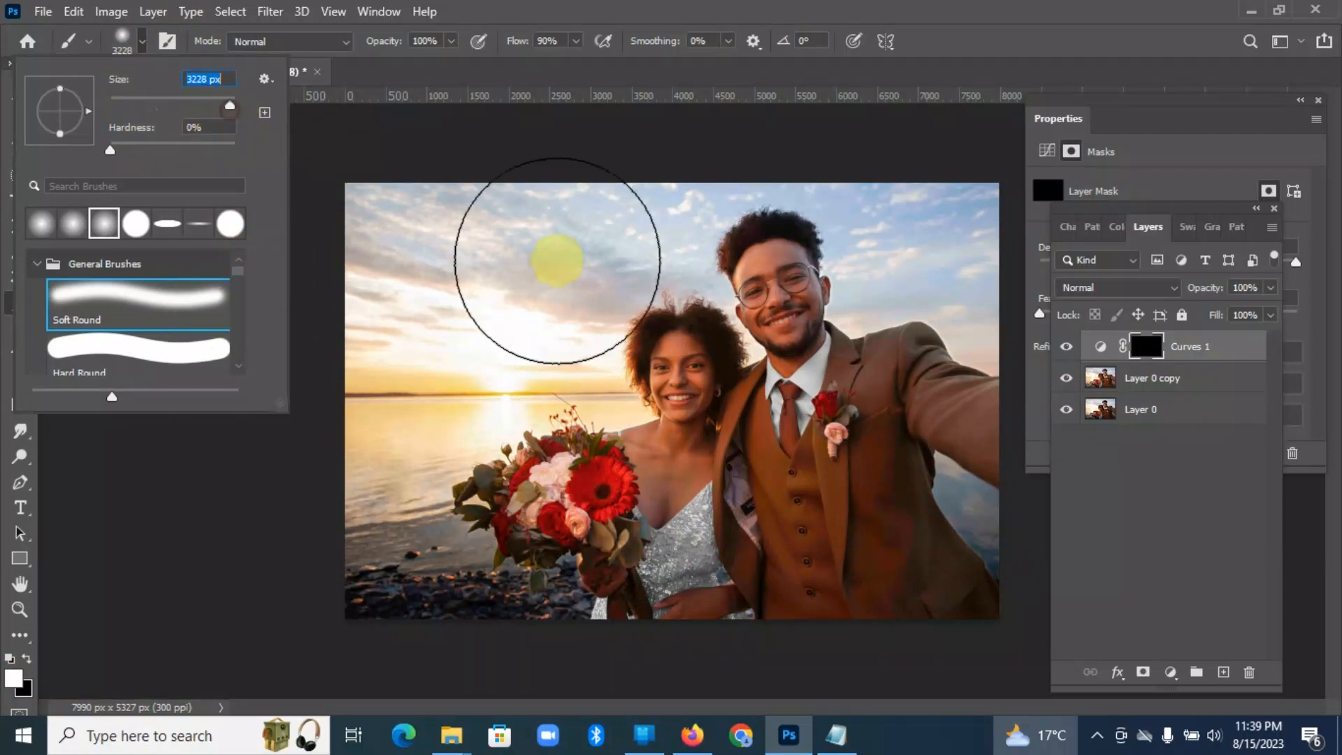
click(230, 105)
click(230, 105)
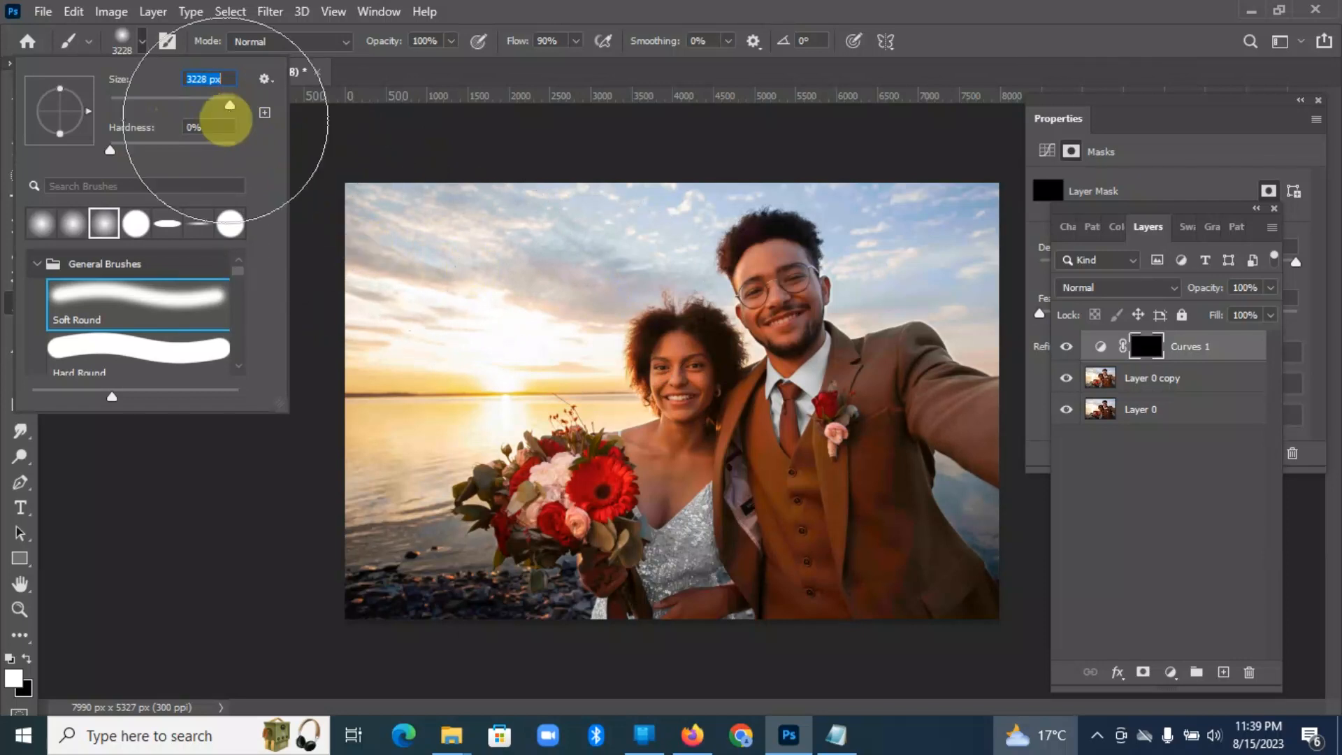
drag(230, 107, 234, 107)
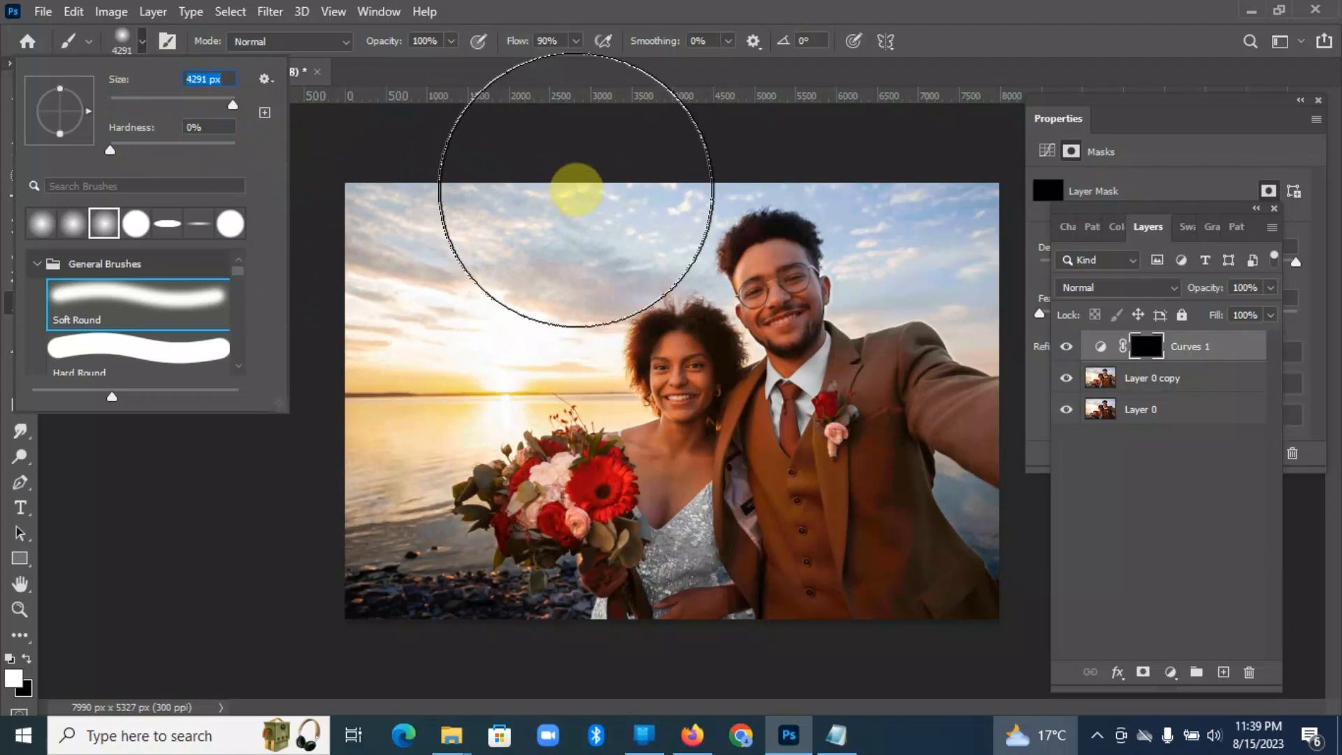
Step: Paint white on the Curves 1 mask over the sunlit sky and water beside the woman, then switch to the Move tool
click(588, 183)
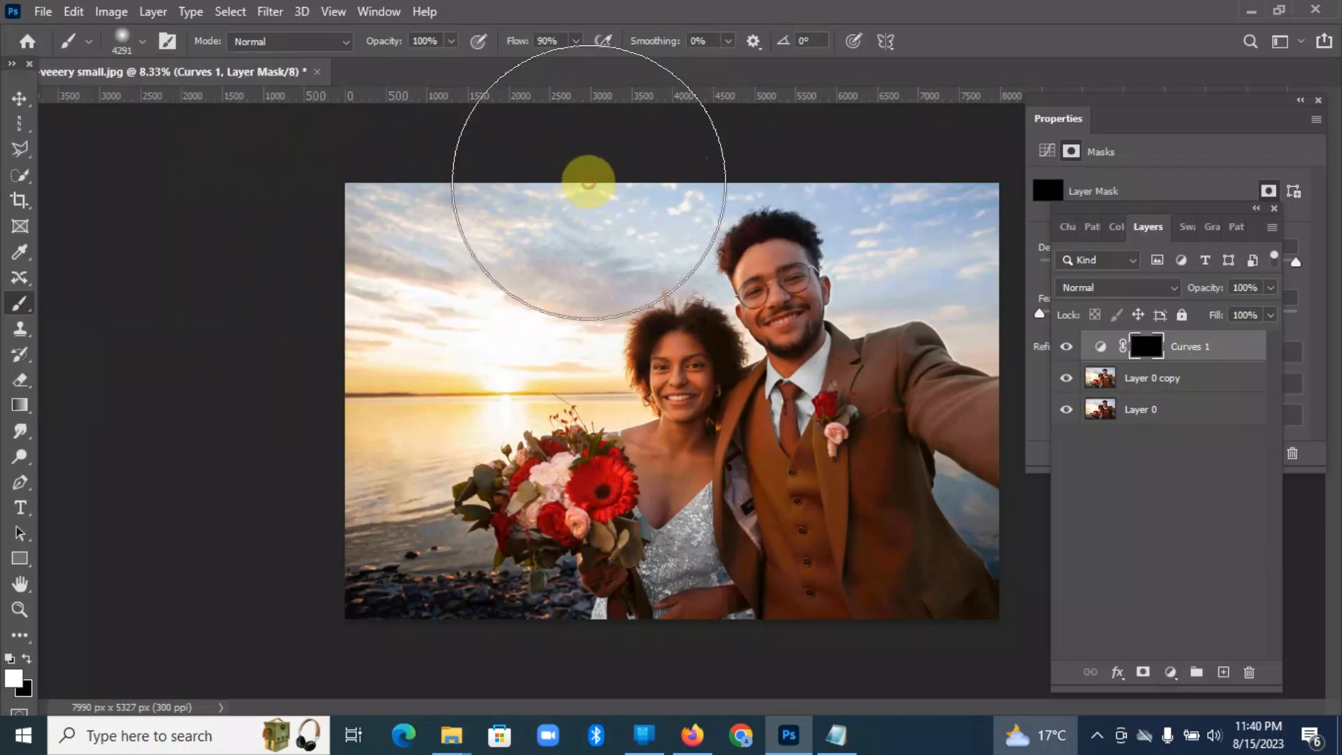
mouse_move(518, 219)
mouse_down()
mouse_move(496, 254)
mouse_move(430, 259)
mouse_move(425, 293)
mouse_move(405, 267)
mouse_move(400, 330)
mouse_move(358, 376)
mouse_move(376, 205)
mouse_move(643, 176)
mouse_move(600, 146)
mouse_move(436, 165)
mouse_move(408, 183)
mouse_move(336, 350)
mouse_move(355, 423)
mouse_move(321, 430)
mouse_move(300, 529)
mouse_move(254, 557)
mouse_move(246, 406)
mouse_move(311, 331)
mouse_move(321, 292)
mouse_move(745, 231)
mouse_move(963, 257)
mouse_move(917, 282)
mouse_move(854, 274)
mouse_move(915, 268)
mouse_move(834, 262)
mouse_move(883, 284)
mouse_move(711, 320)
mouse_move(643, 271)
mouse_move(456, 221)
mouse_up()
click(445, 255)
click(386, 263)
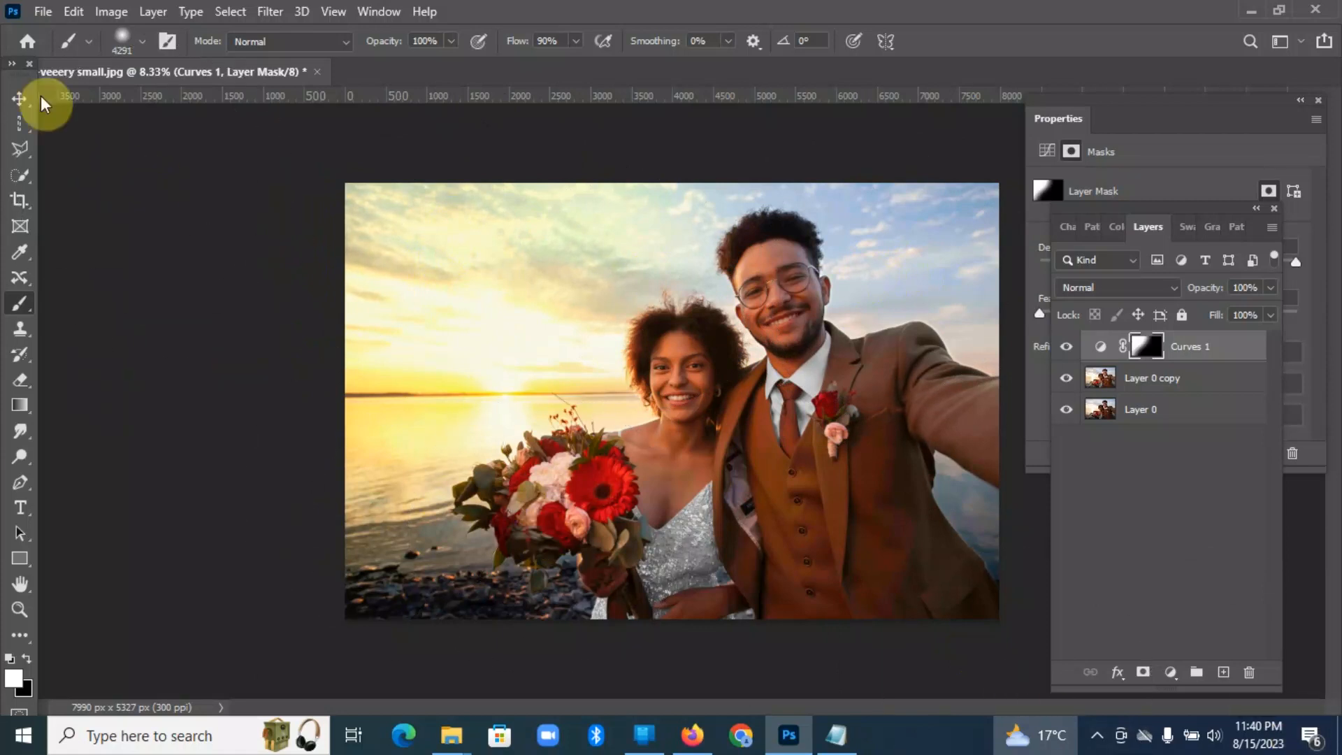
click(20, 100)
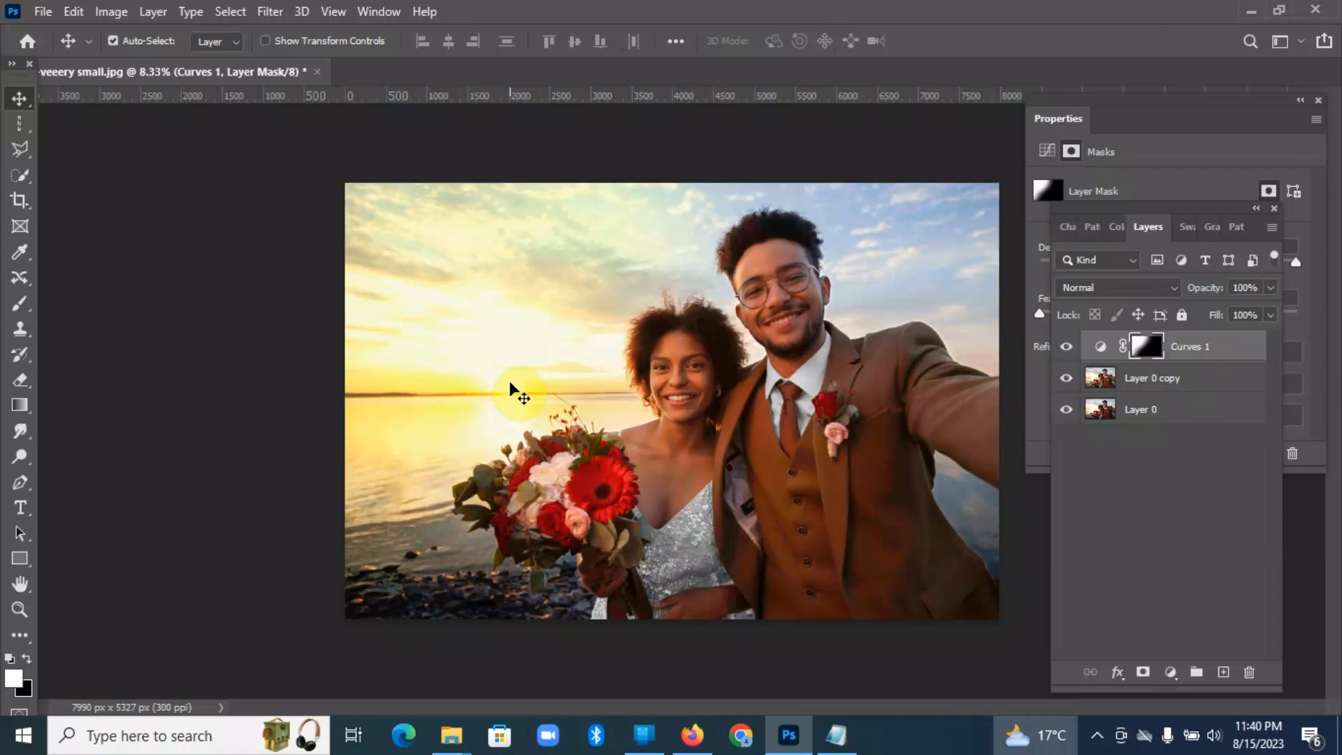
Step: Add a Gradient fill layer above Curves 1 using the Foreground to Background preset from the Basics group
click(1171, 672)
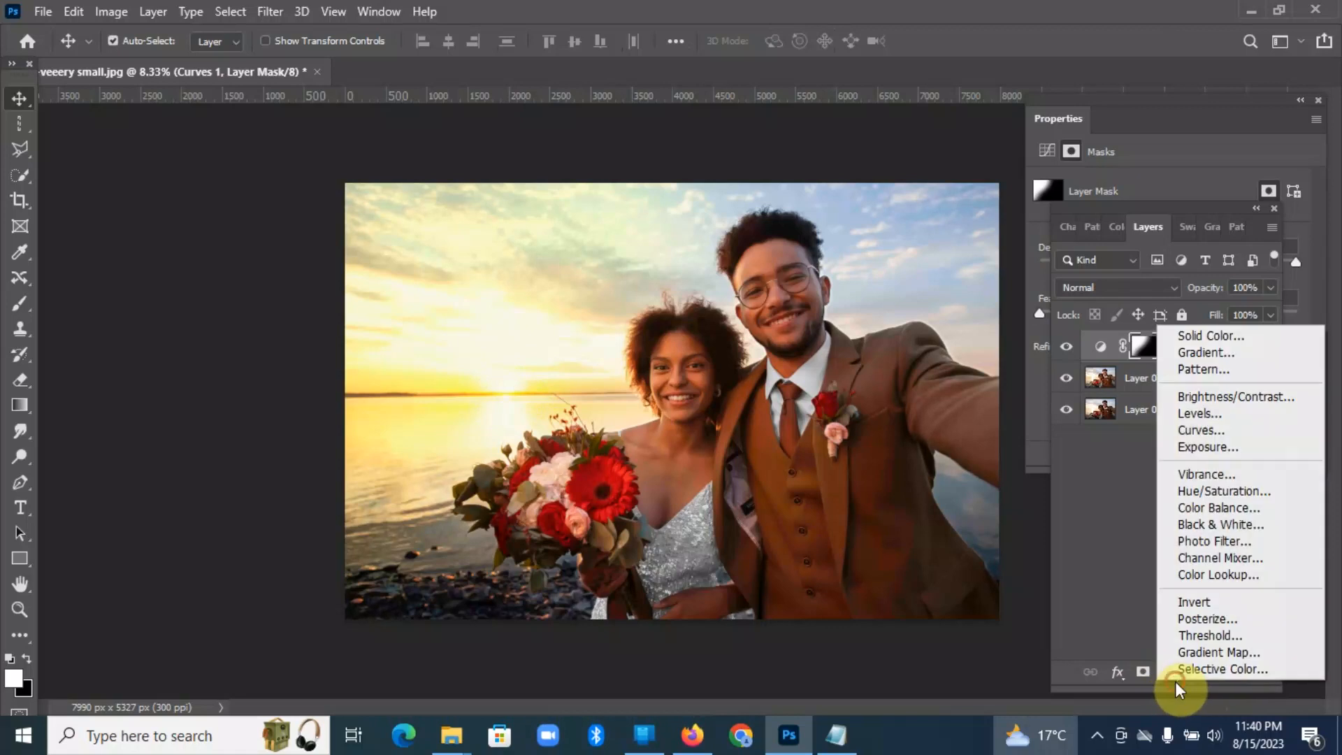
click(1209, 352)
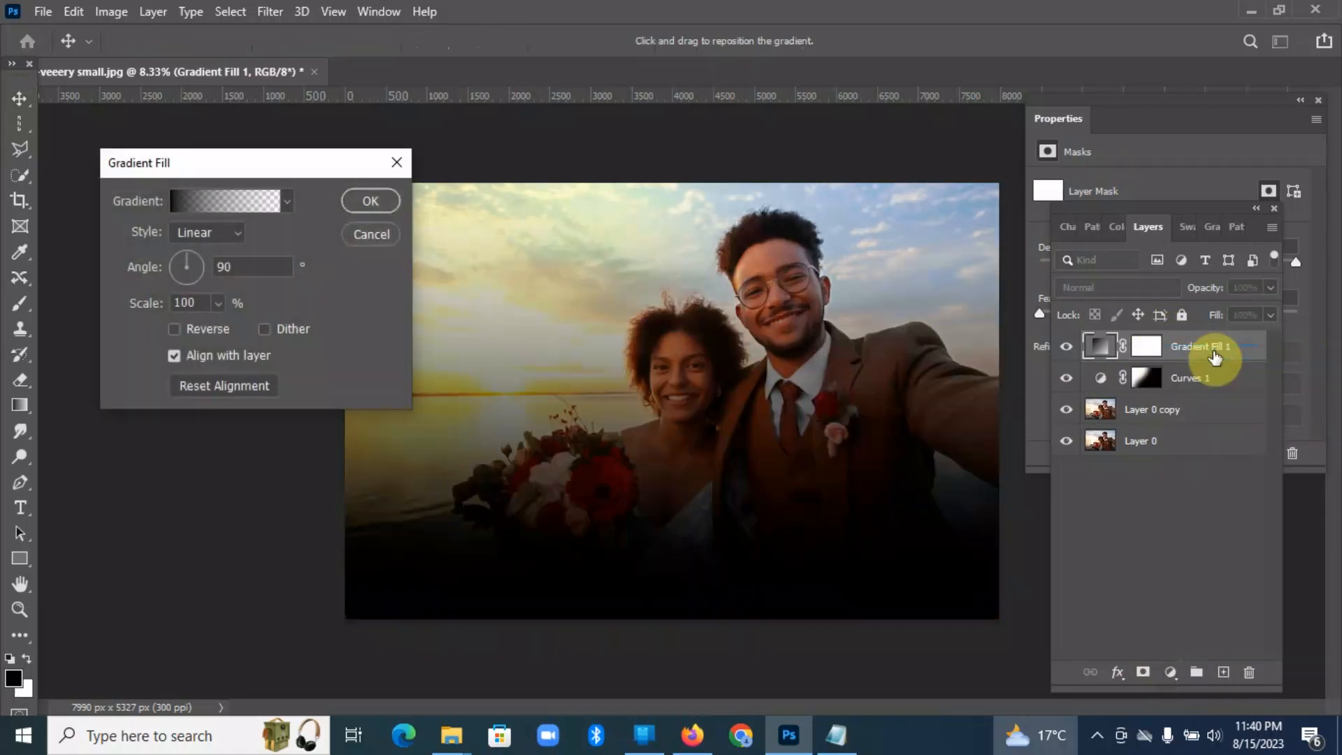
click(207, 204)
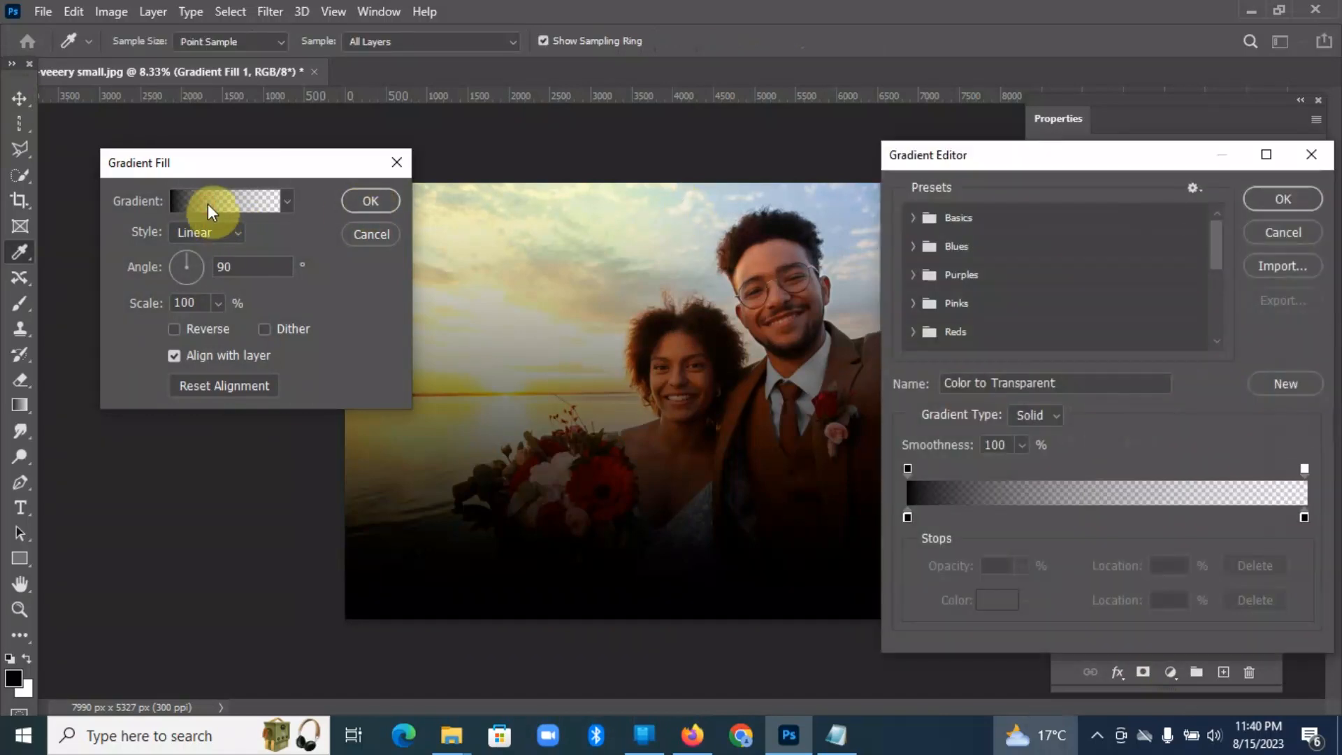
click(921, 217)
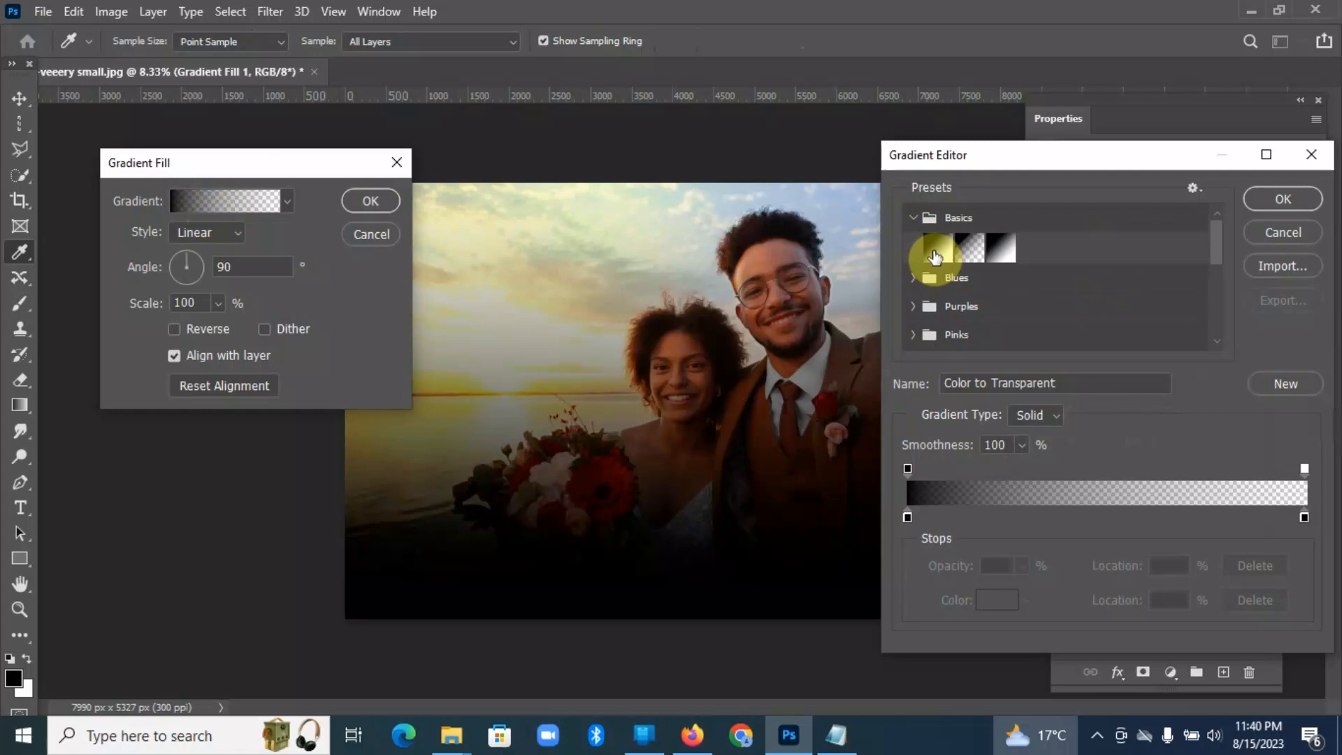
click(936, 253)
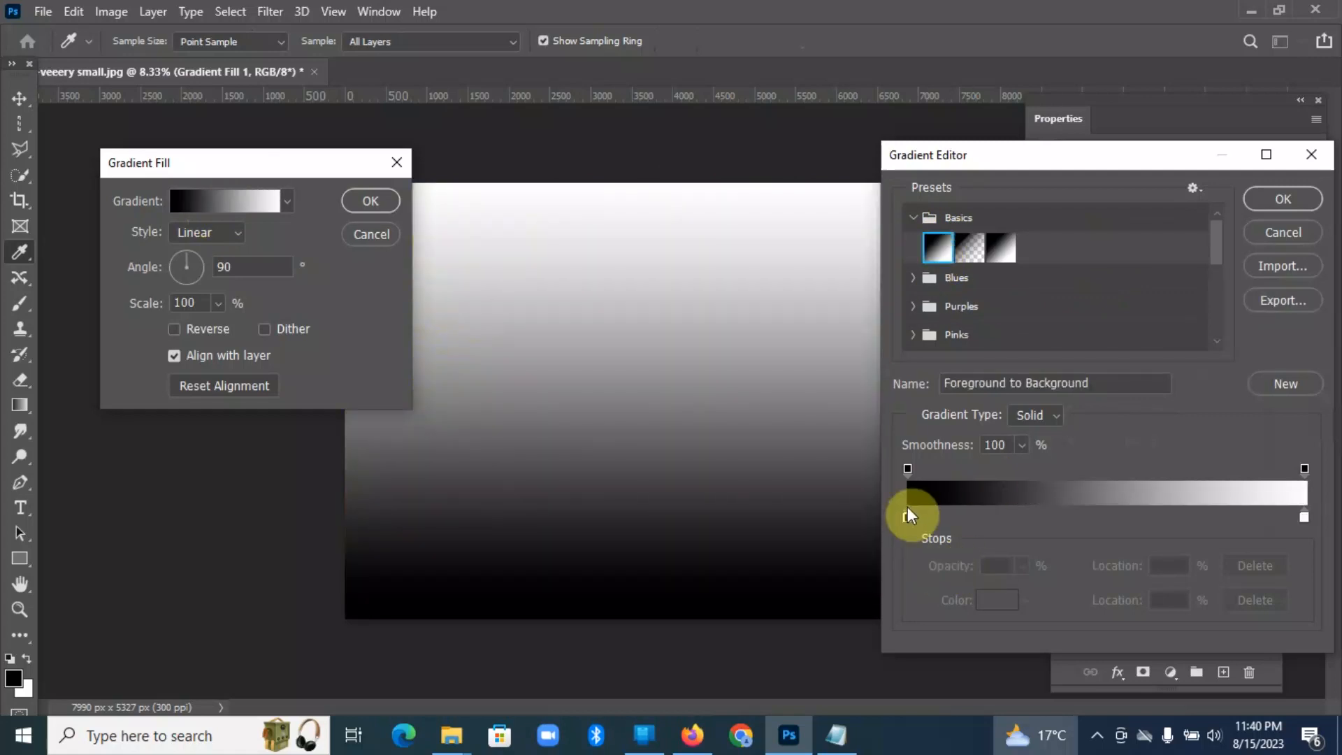
Step: Set the opacity stop at the gradient's 100% location to 0%
click(907, 468)
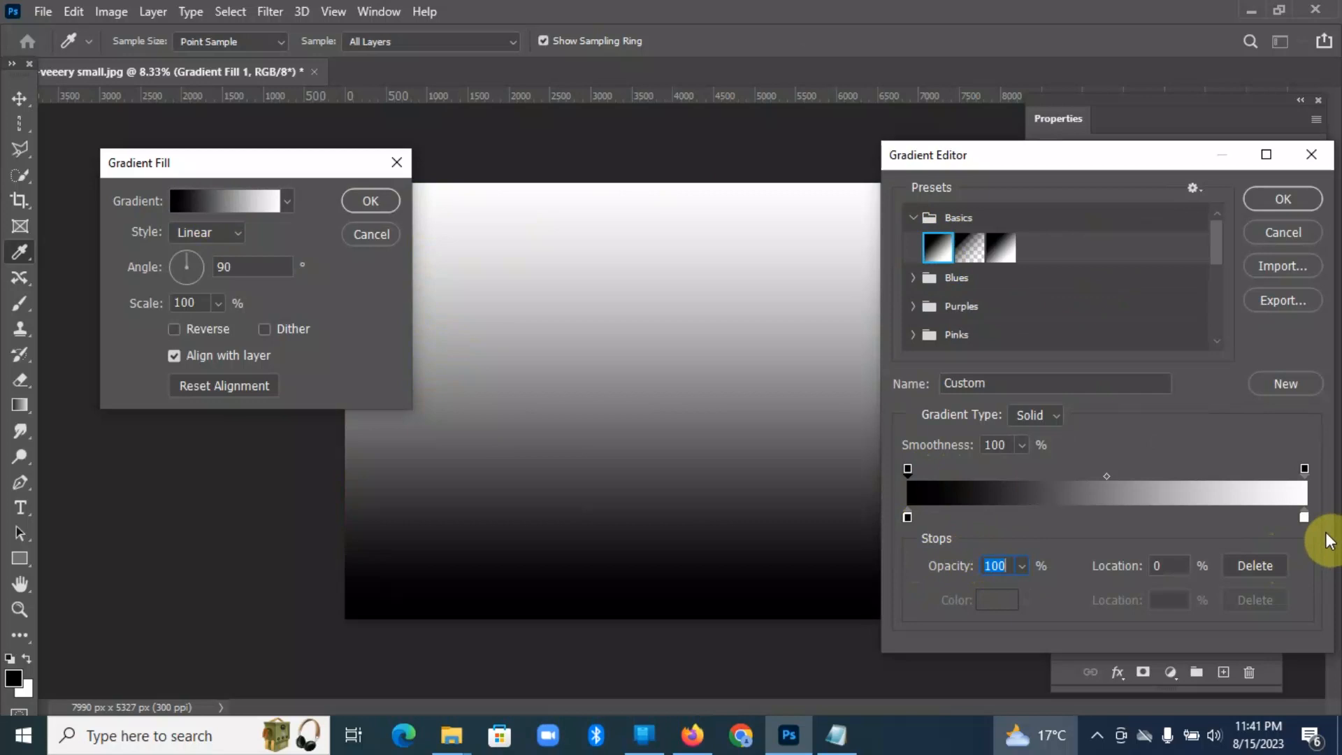
click(1304, 469)
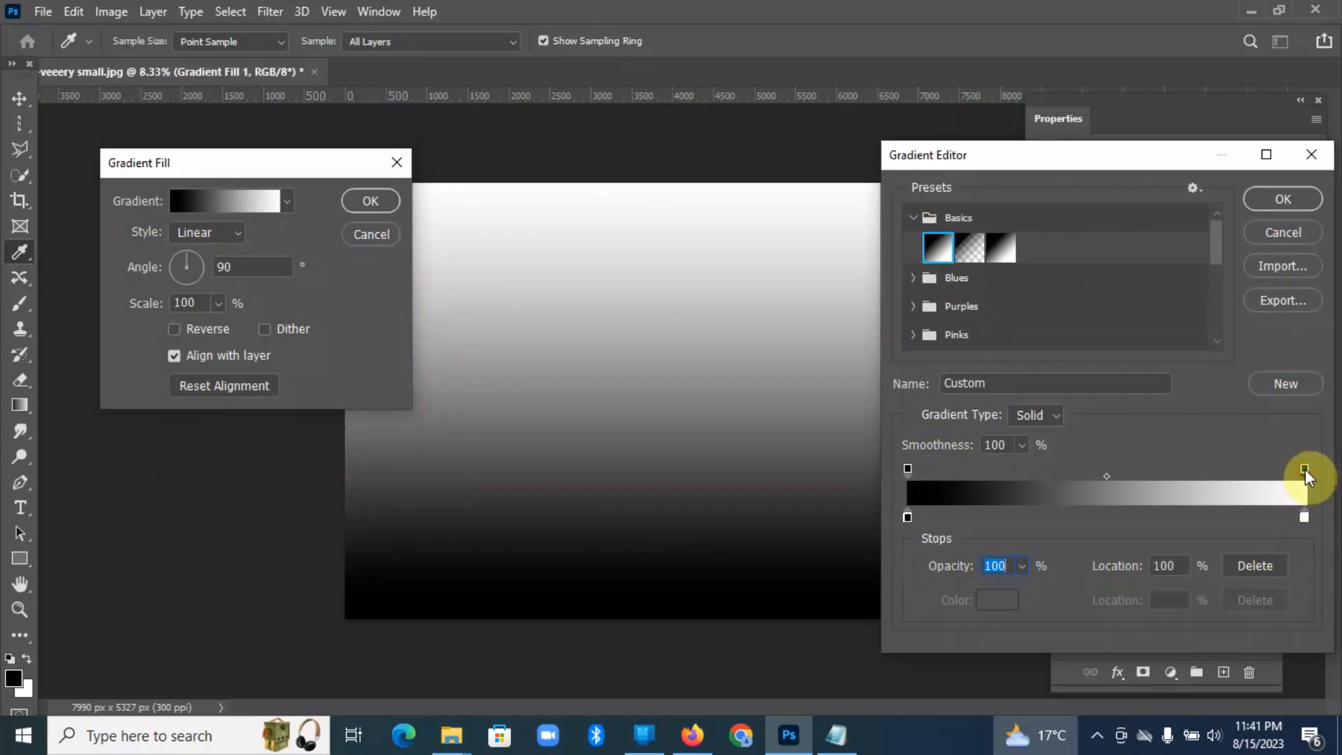
text(0)
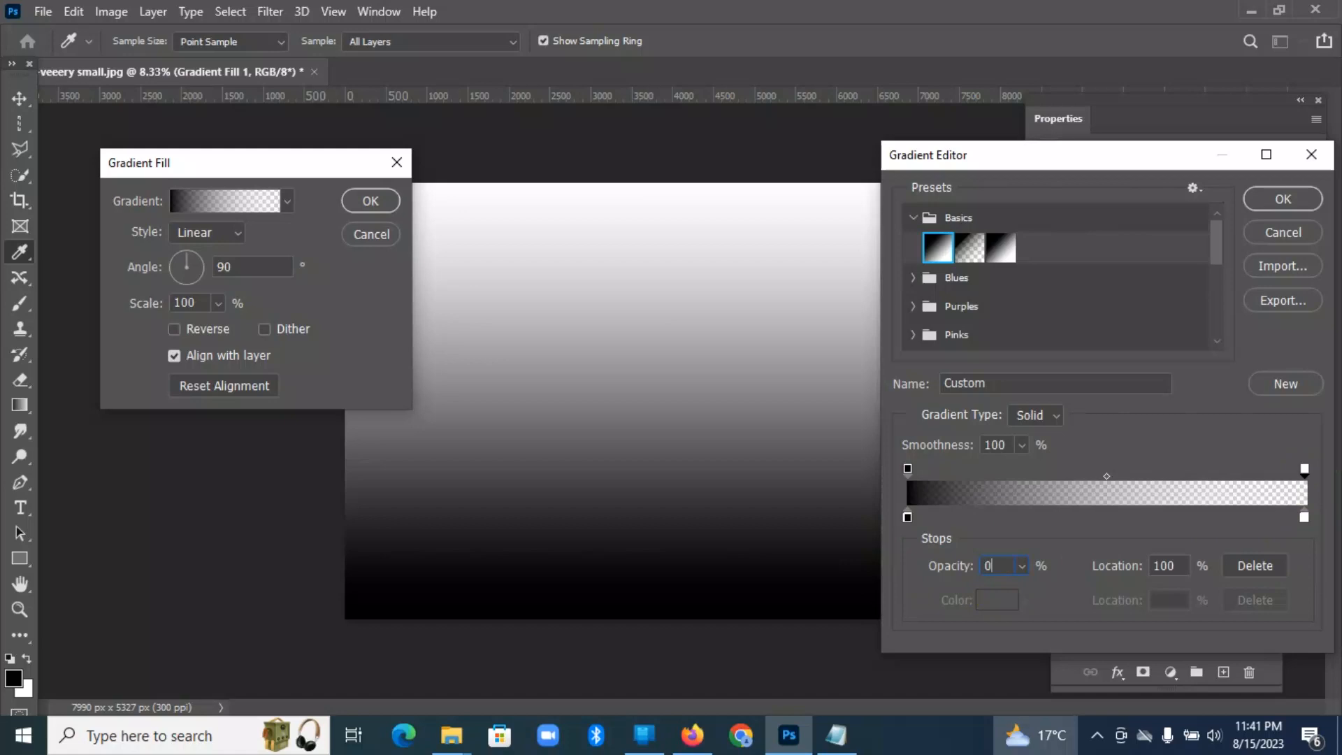
Step: Set the gradient's starting color stop to yellow #f6e157
click(906, 517)
click(997, 599)
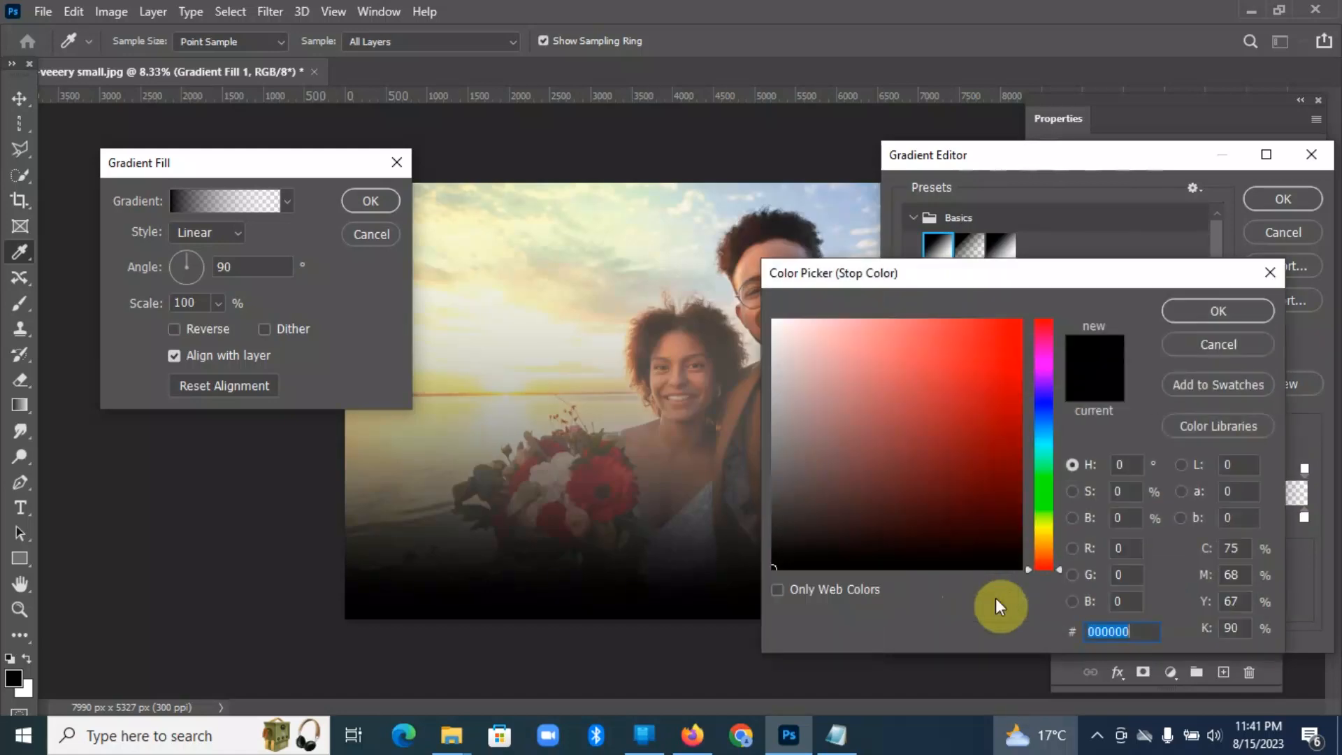
click(1048, 542)
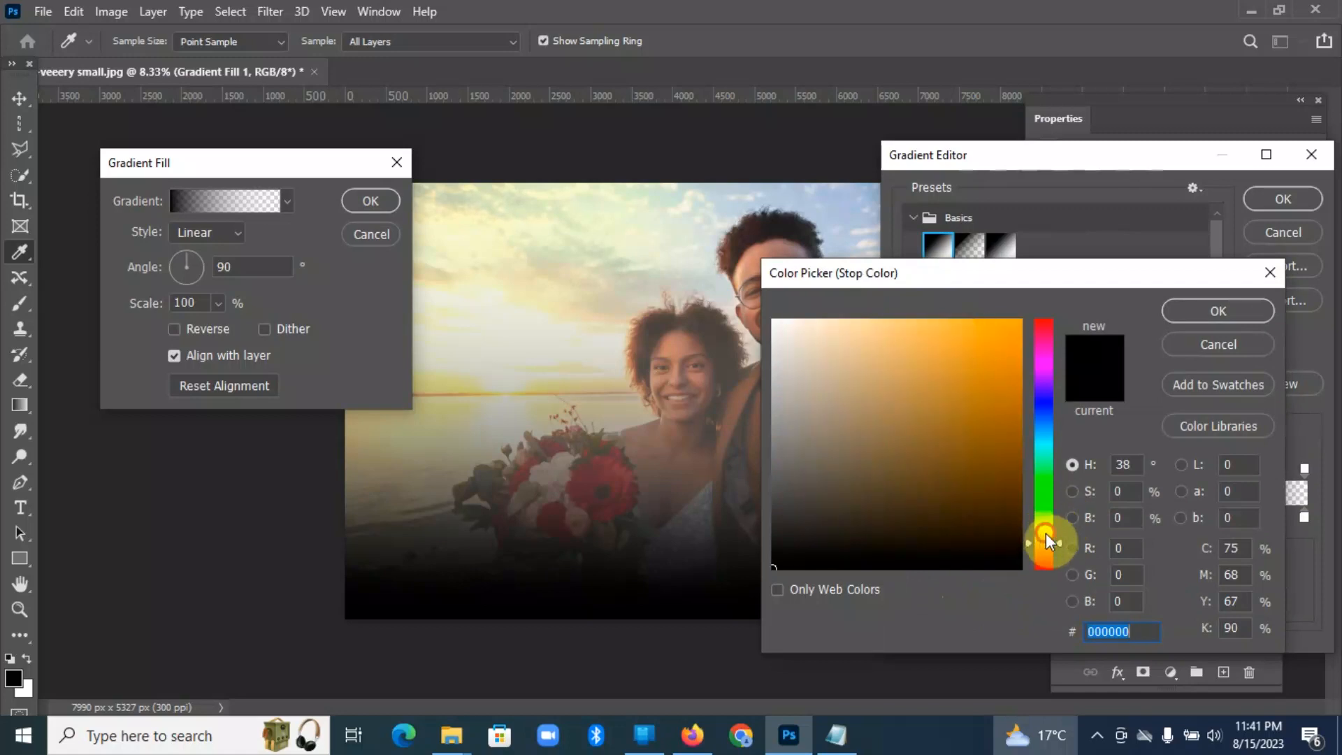
click(1043, 533)
click(932, 329)
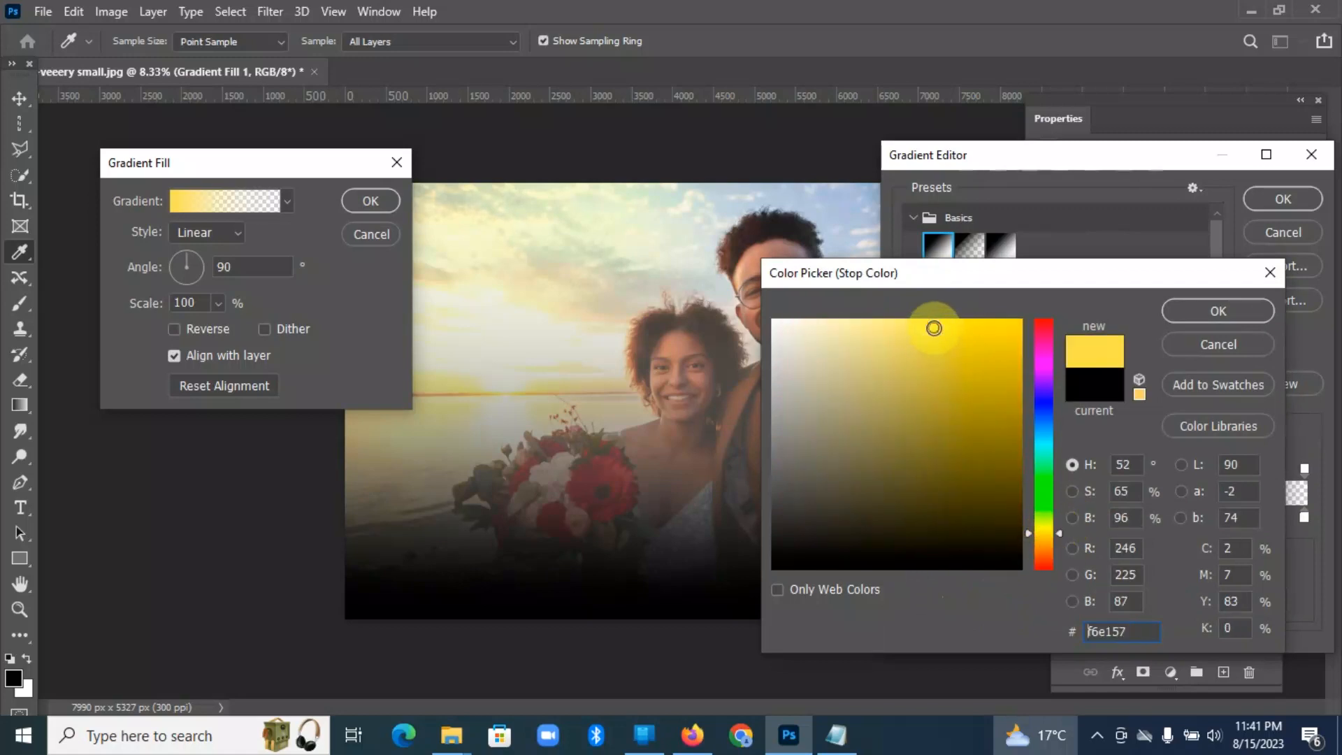
click(1186, 312)
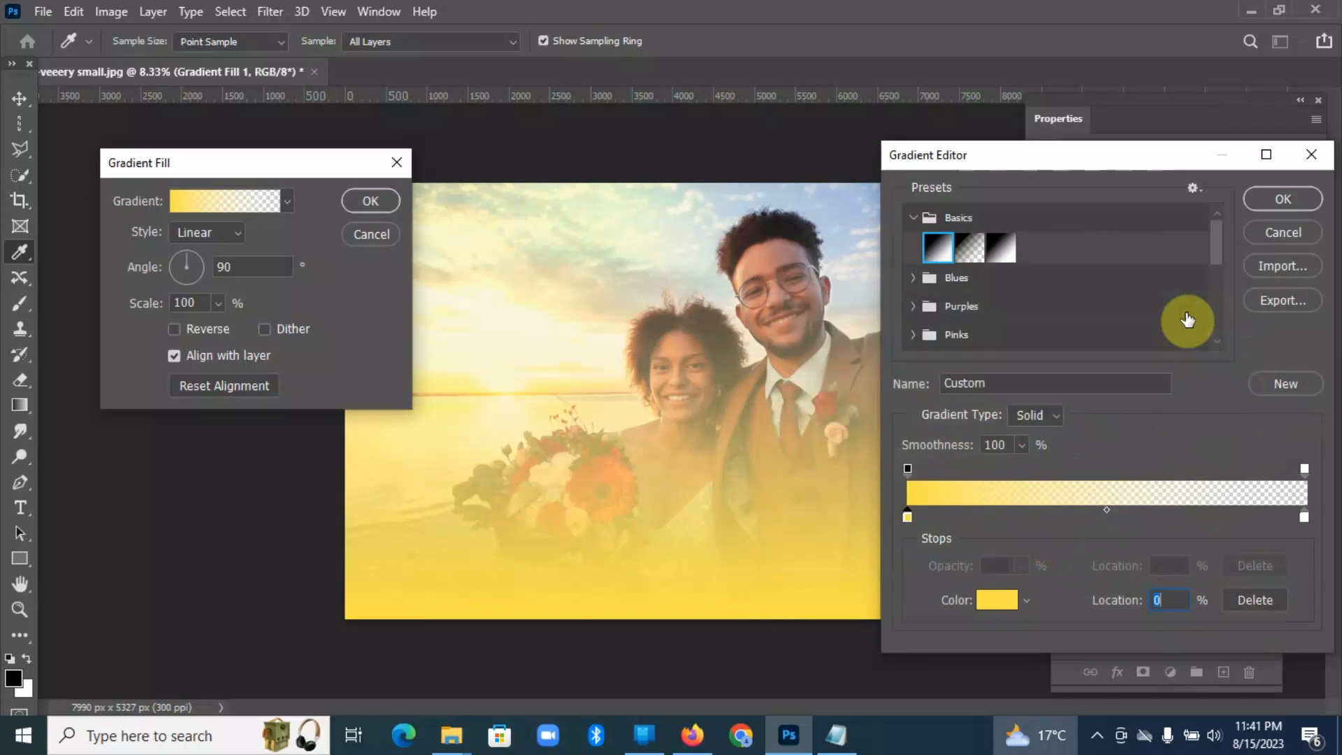
Step: Set the gradient's ending color stop to orange #f2682c and accept the edited gradient
click(1305, 518)
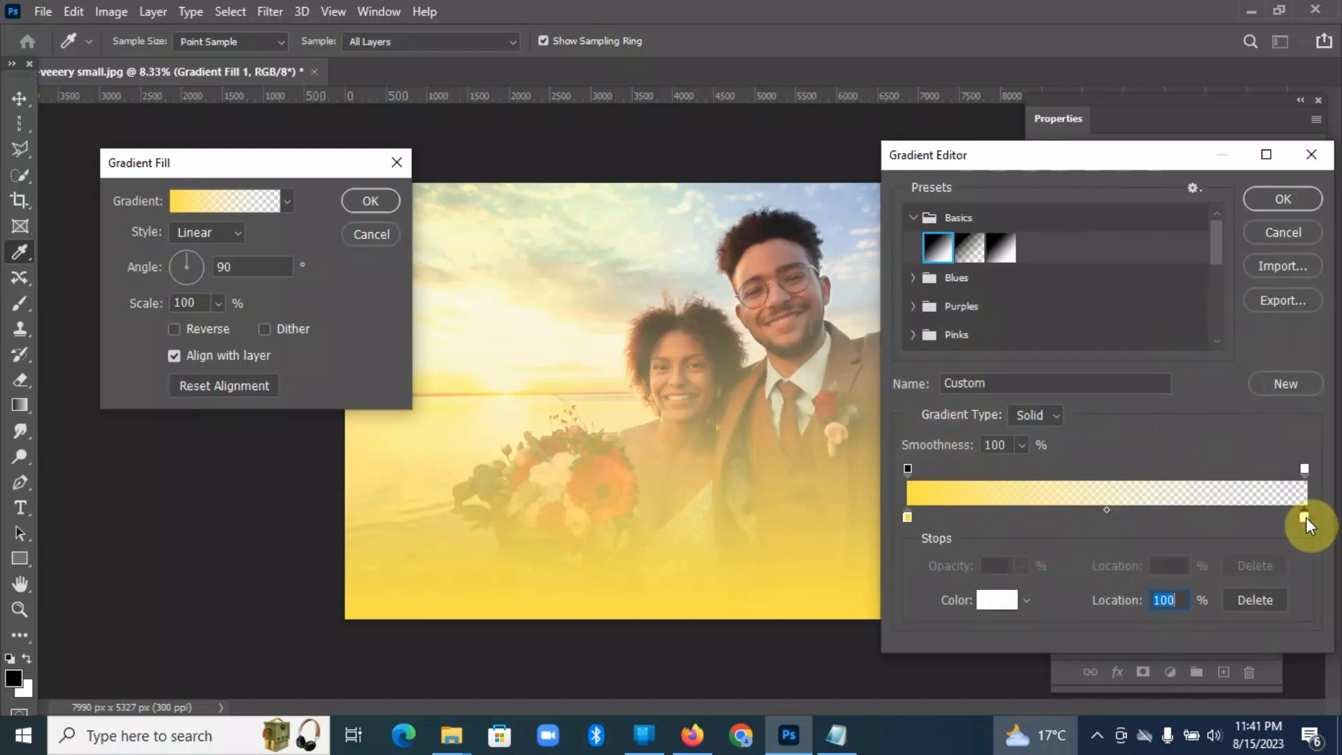
click(999, 601)
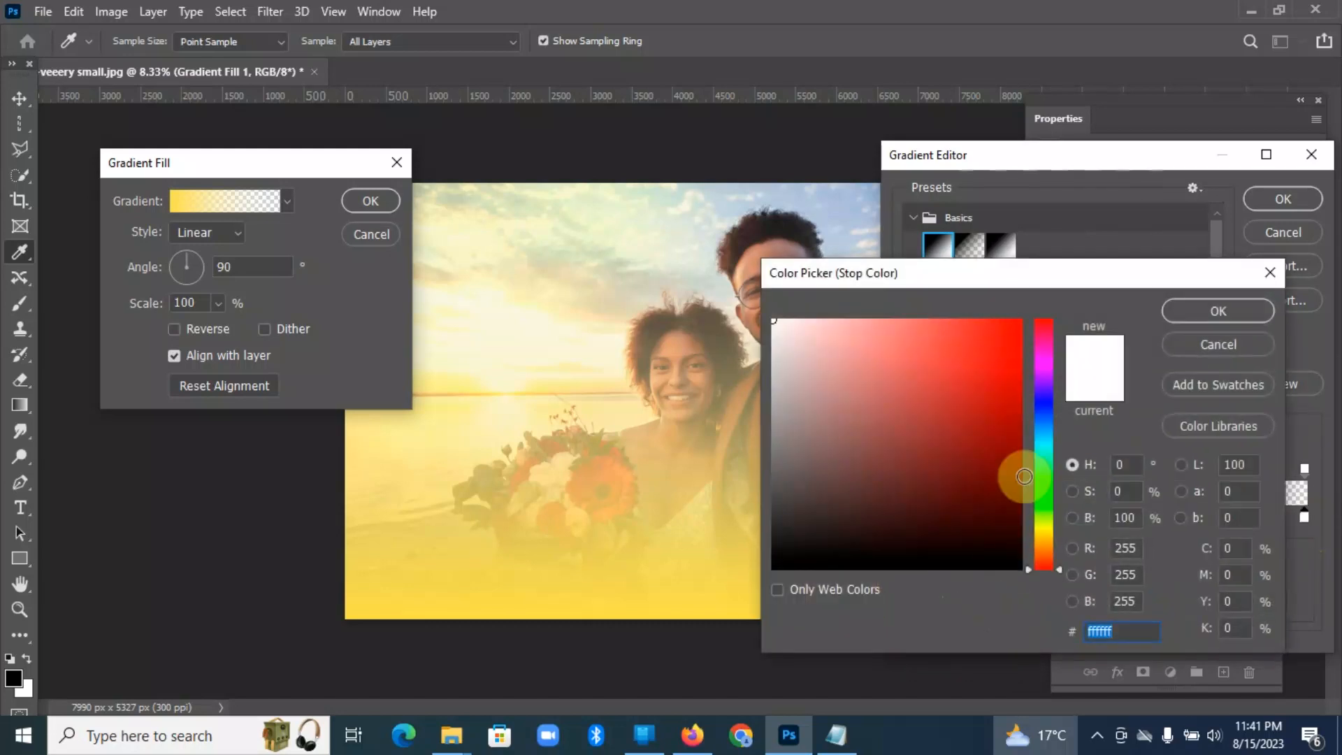
click(1043, 557)
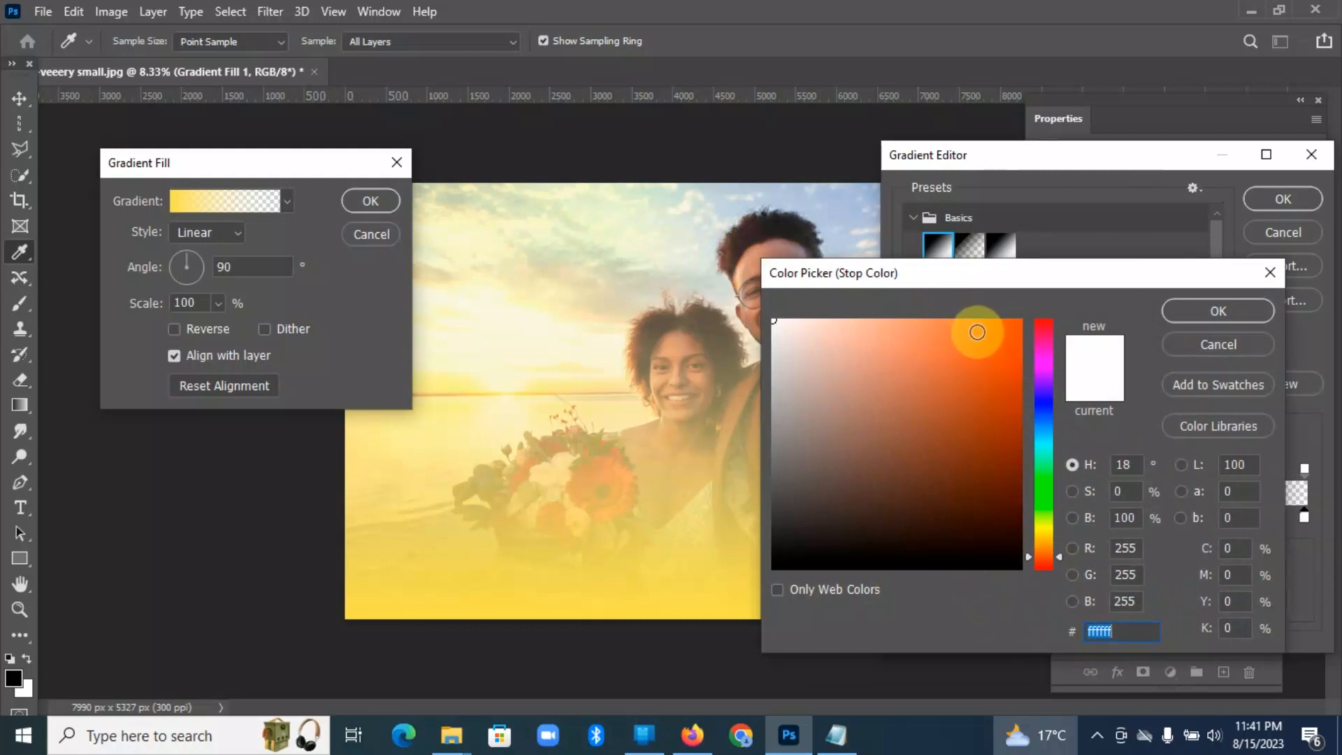
click(977, 332)
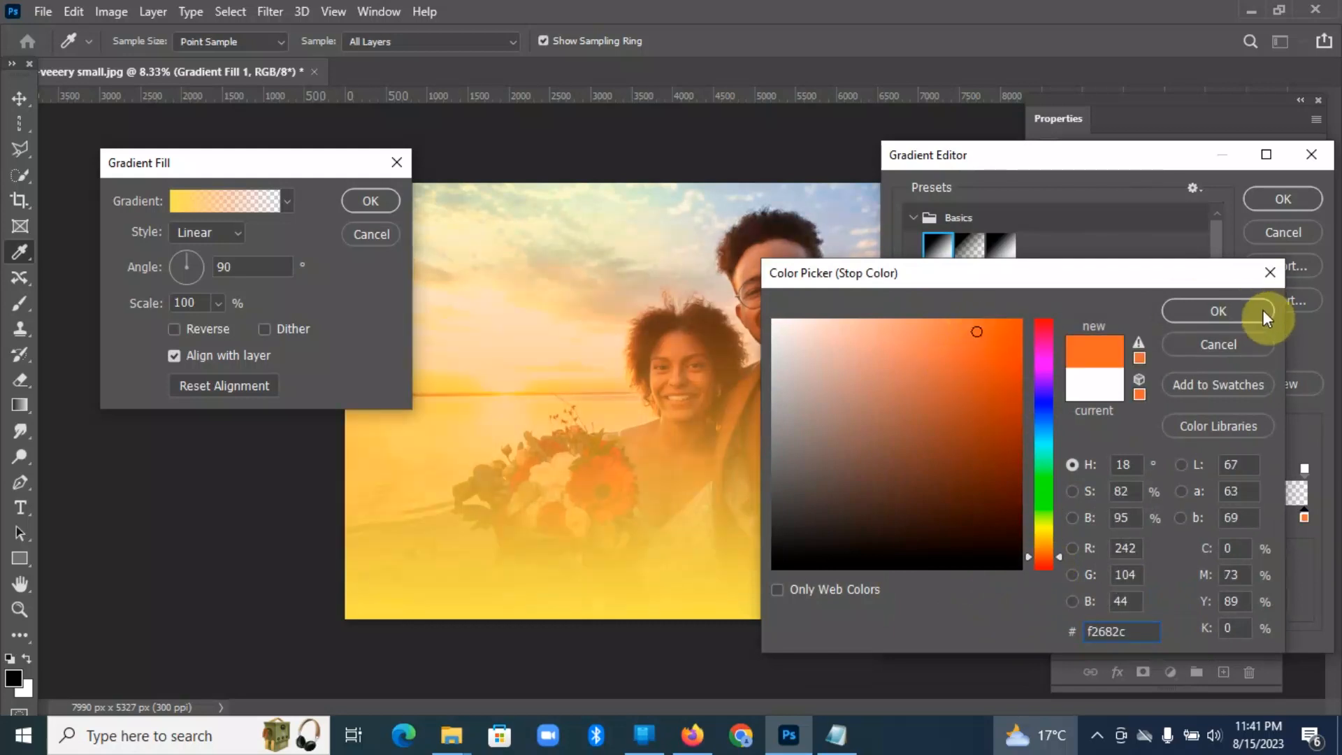
click(1232, 311)
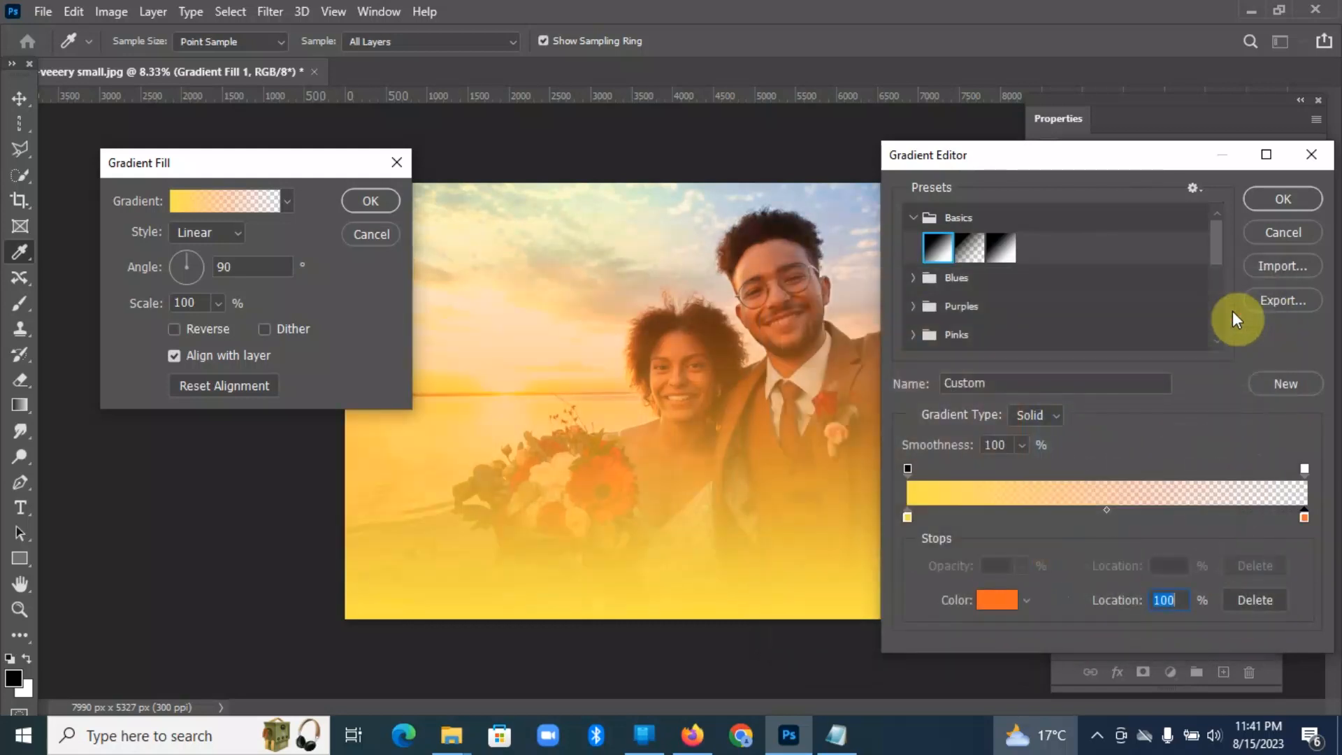
click(1282, 199)
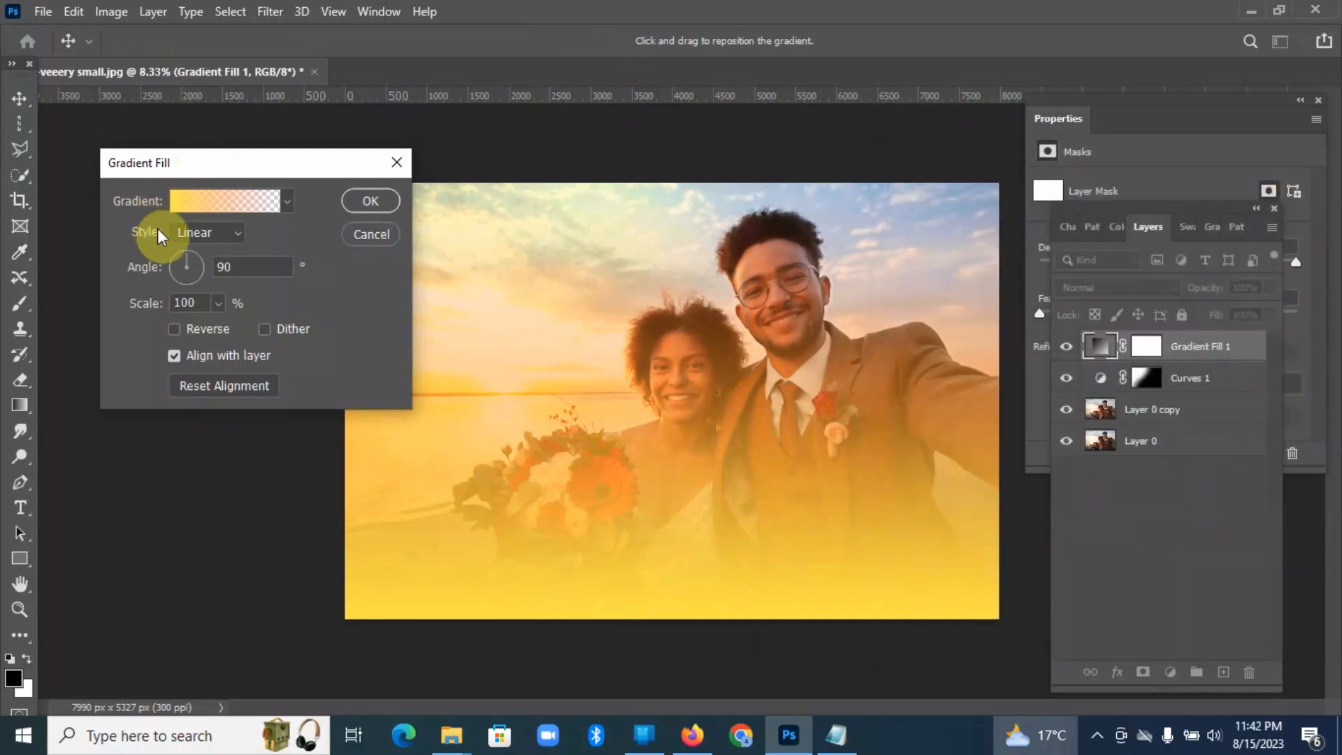
Step: Change the gradient fill's style to Radial and reduce its scale to 78%
click(238, 234)
click(210, 267)
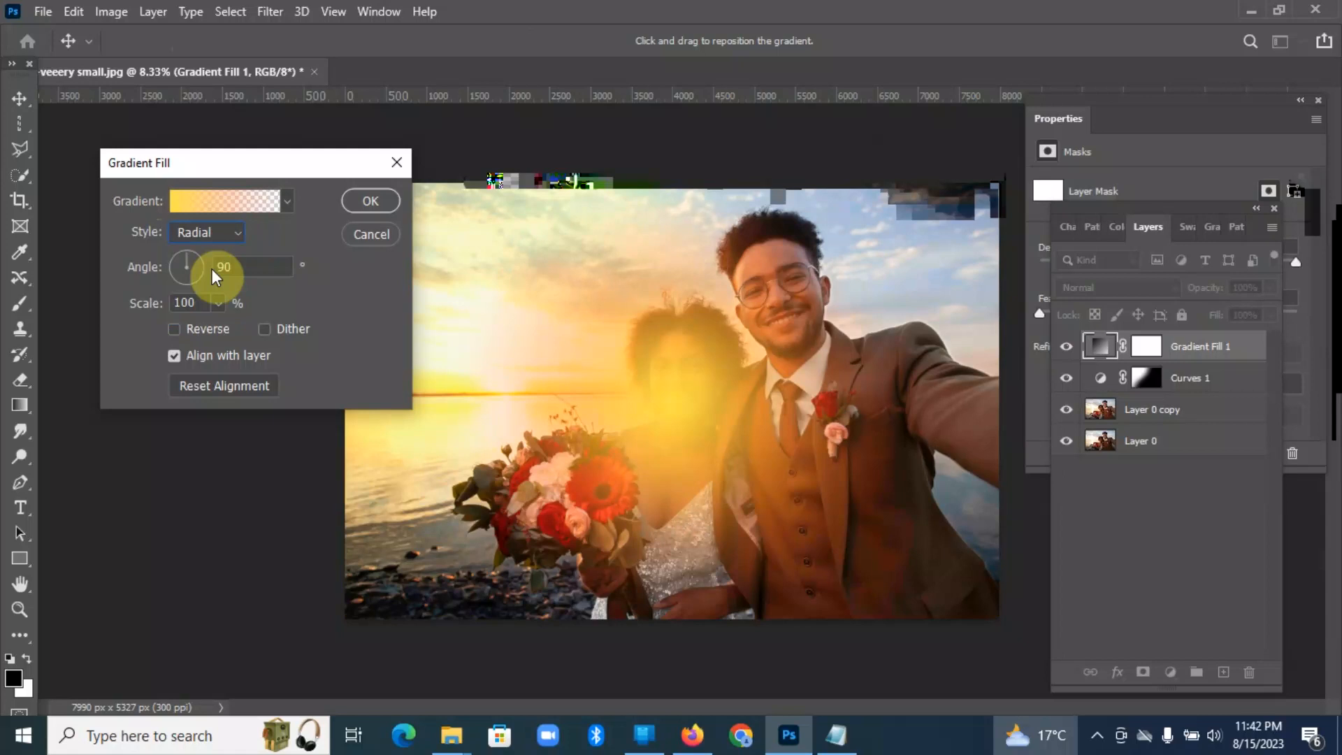
click(216, 305)
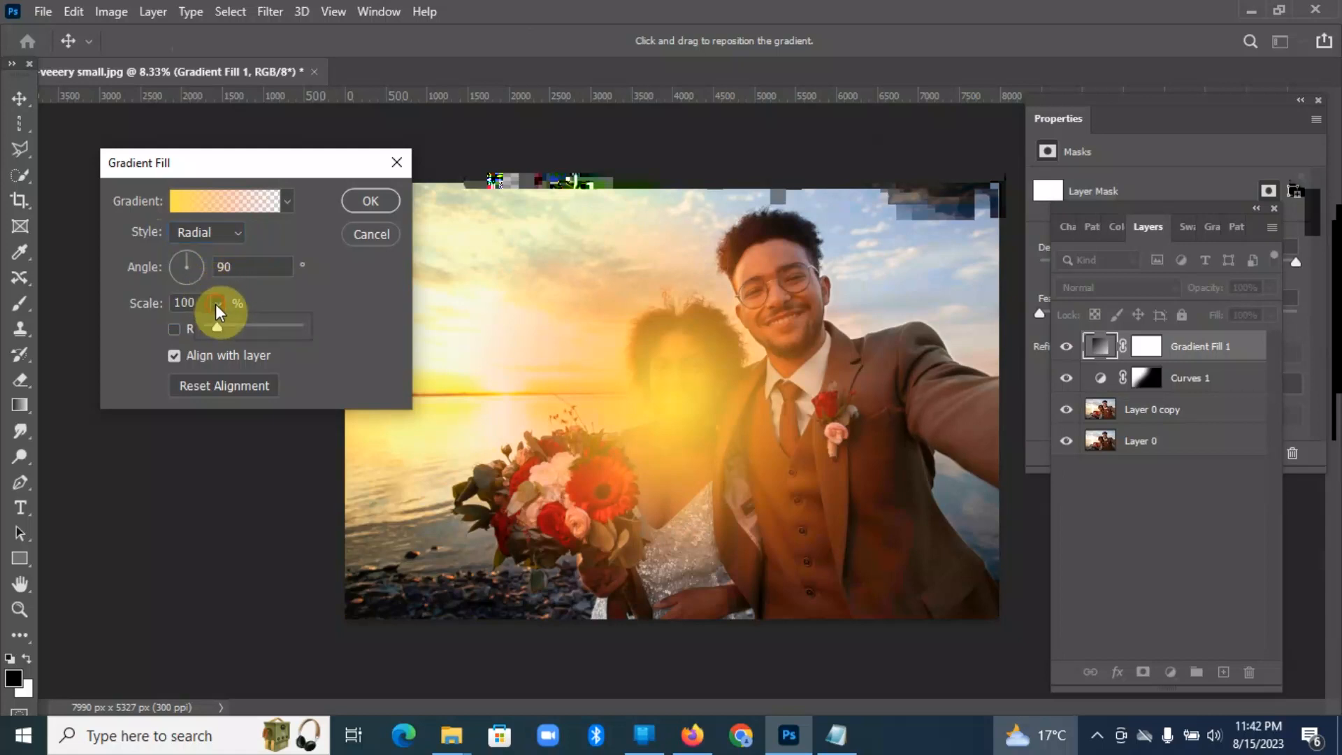
mouse_move(215, 329)
mouse_down()
mouse_move(233, 329)
mouse_move(216, 328)
mouse_up()
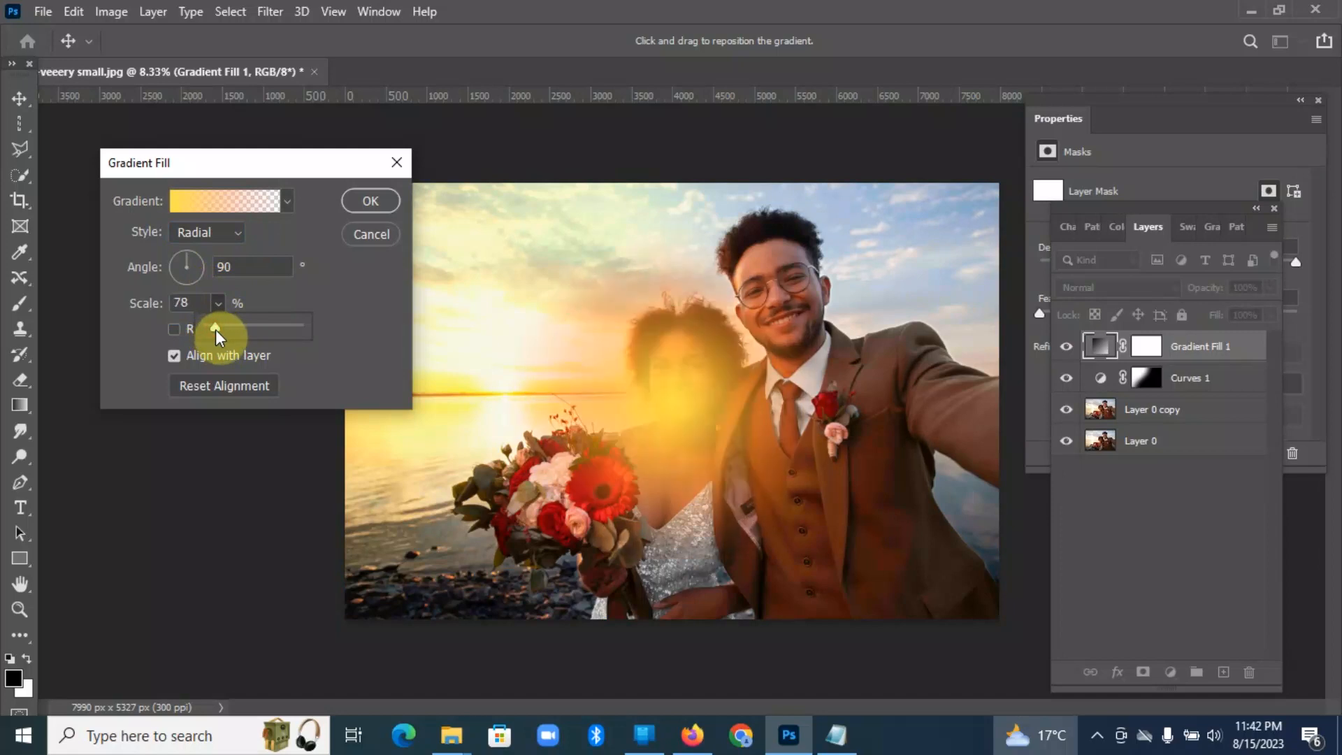
Step: Move the radial glow over the sun at the horizon beside the woman, try a 56% scale, and apply the fill at 78%
drag(683, 398, 503, 366)
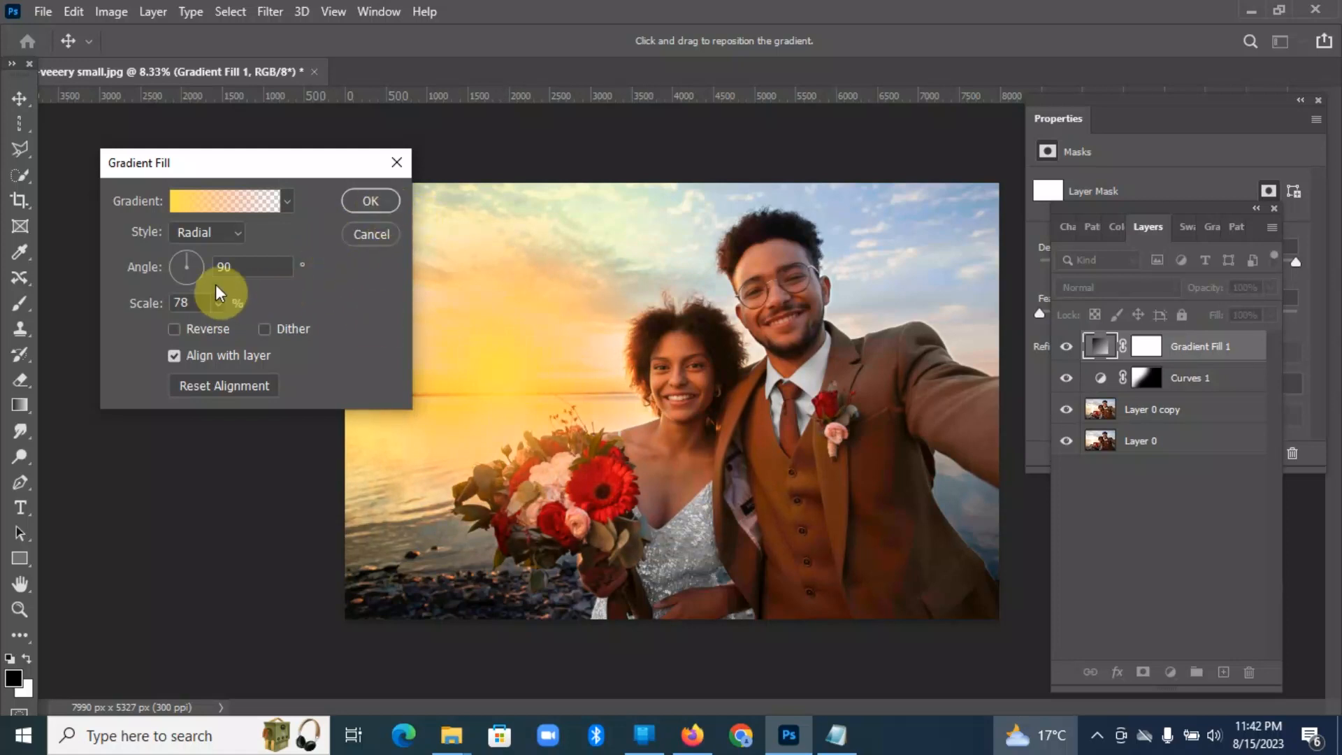
click(218, 303)
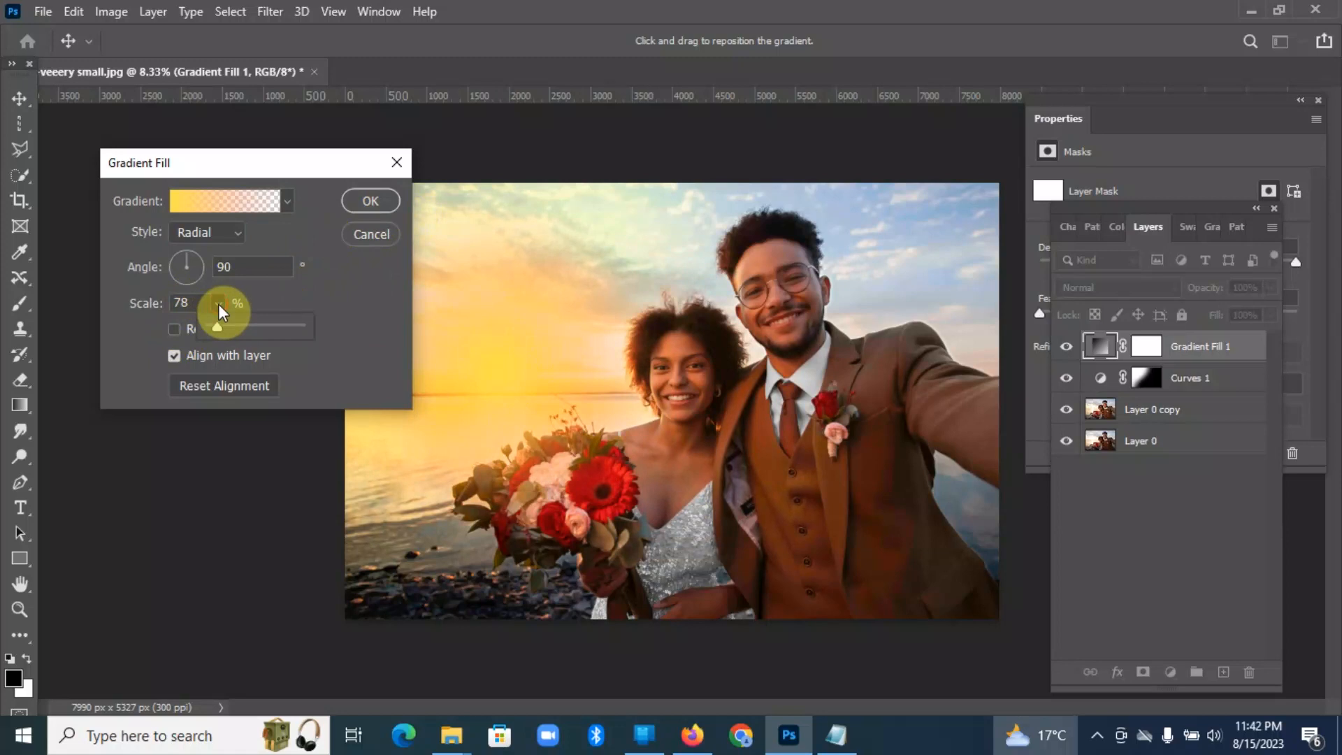
drag(216, 327, 214, 327)
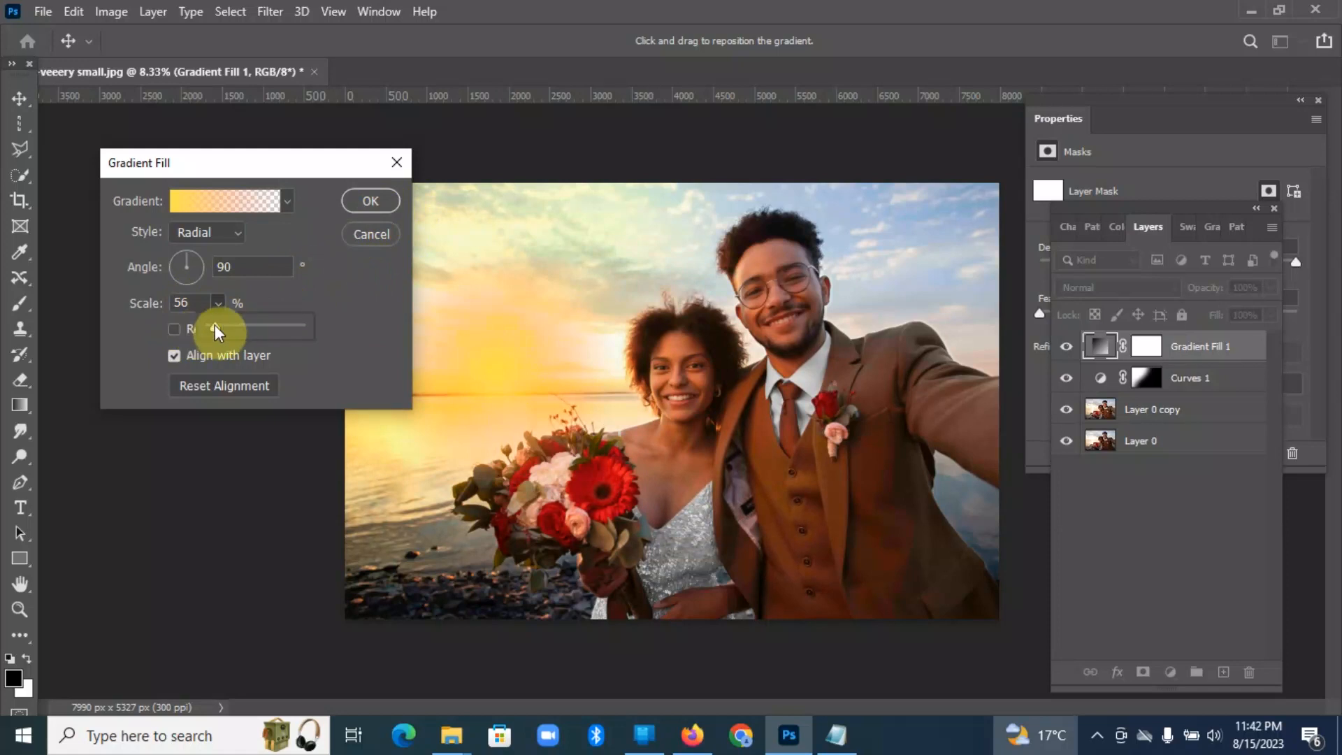
drag(220, 327, 216, 328)
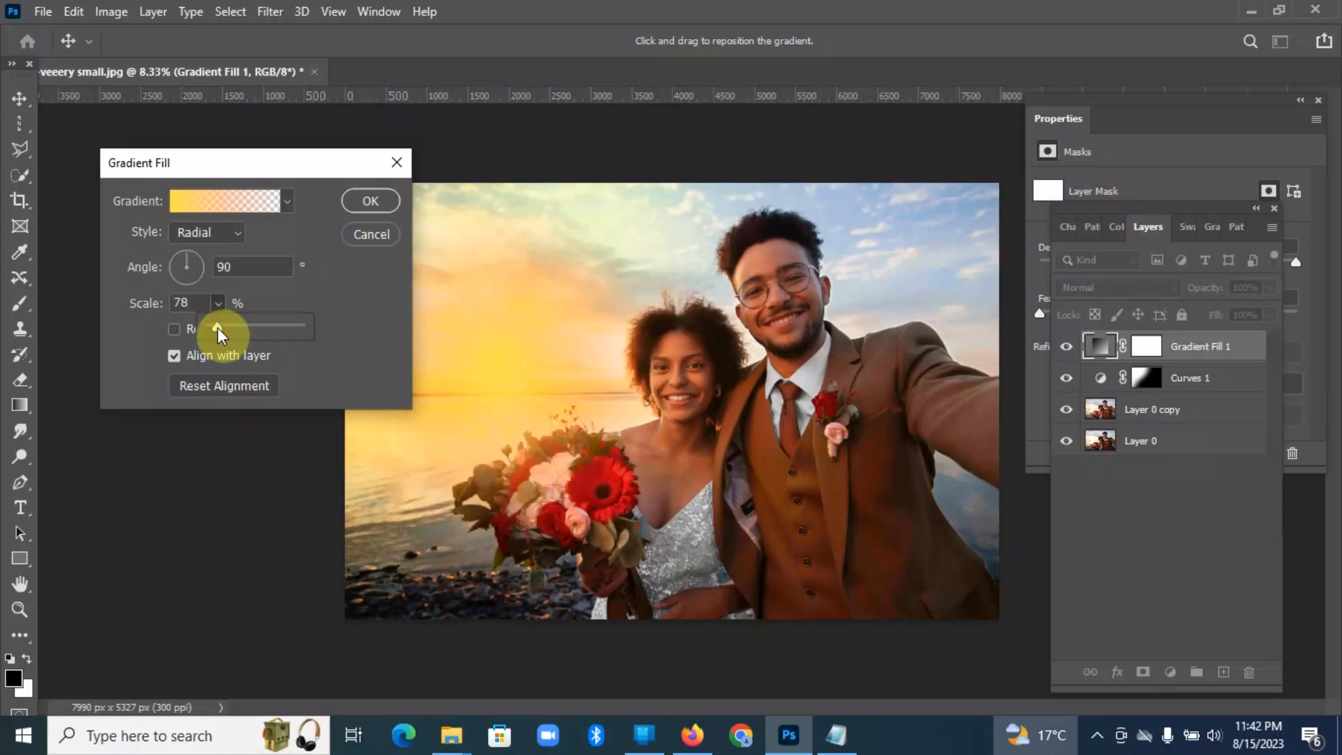
click(371, 201)
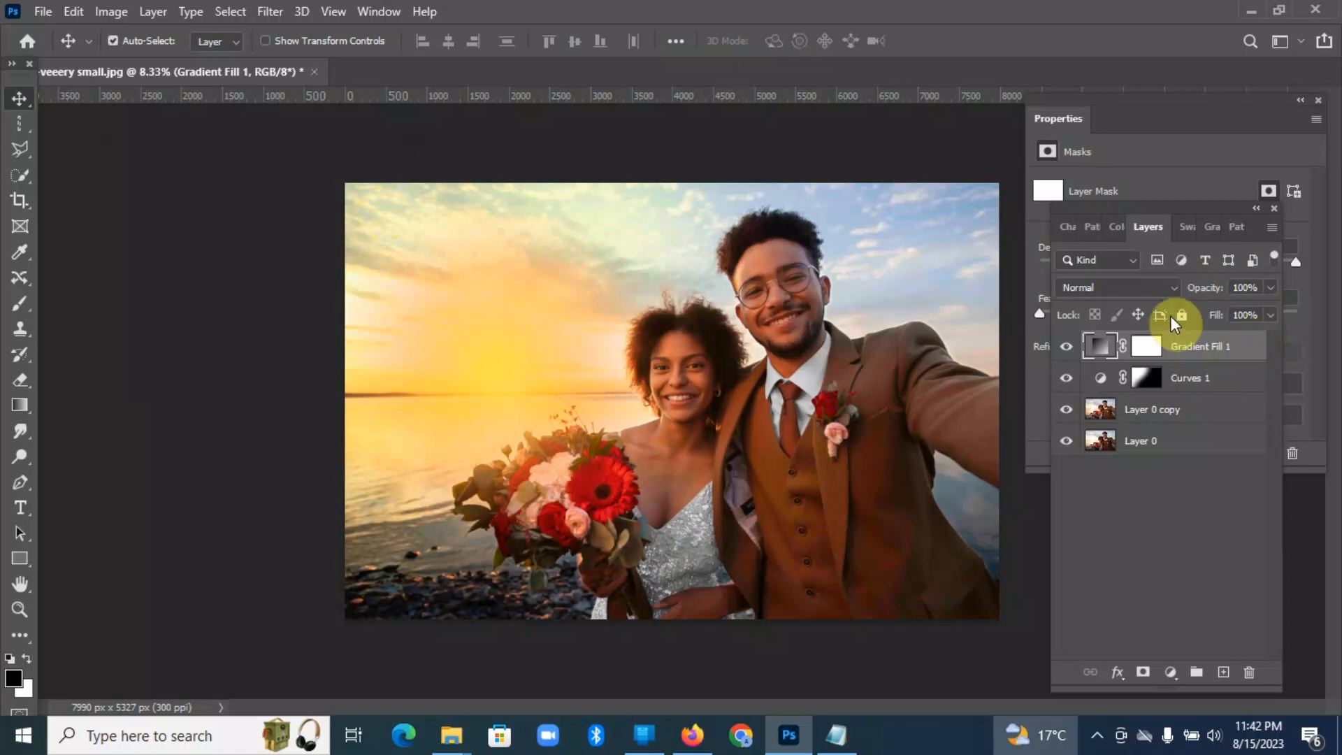
Step: Set the Gradient Fill 1 layer's blend mode to Screen, comparing it with Normal
click(1177, 286)
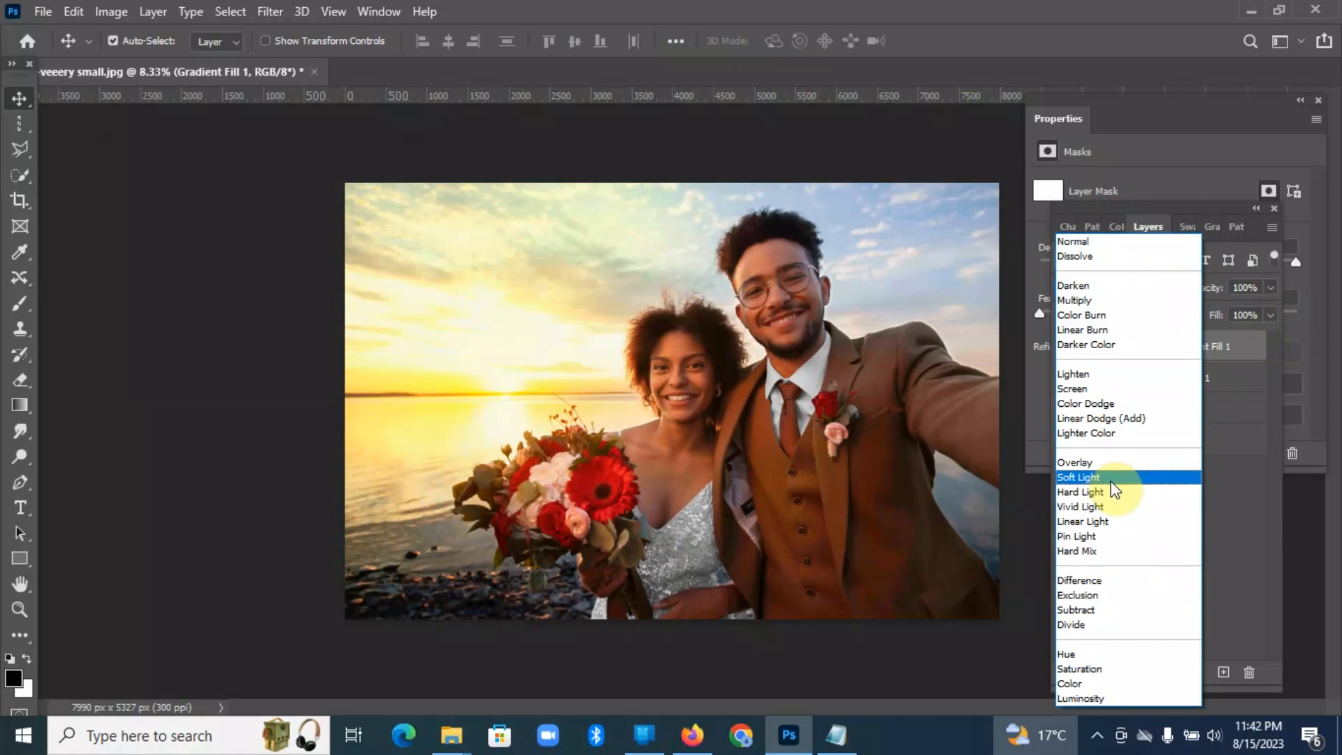
click(1092, 389)
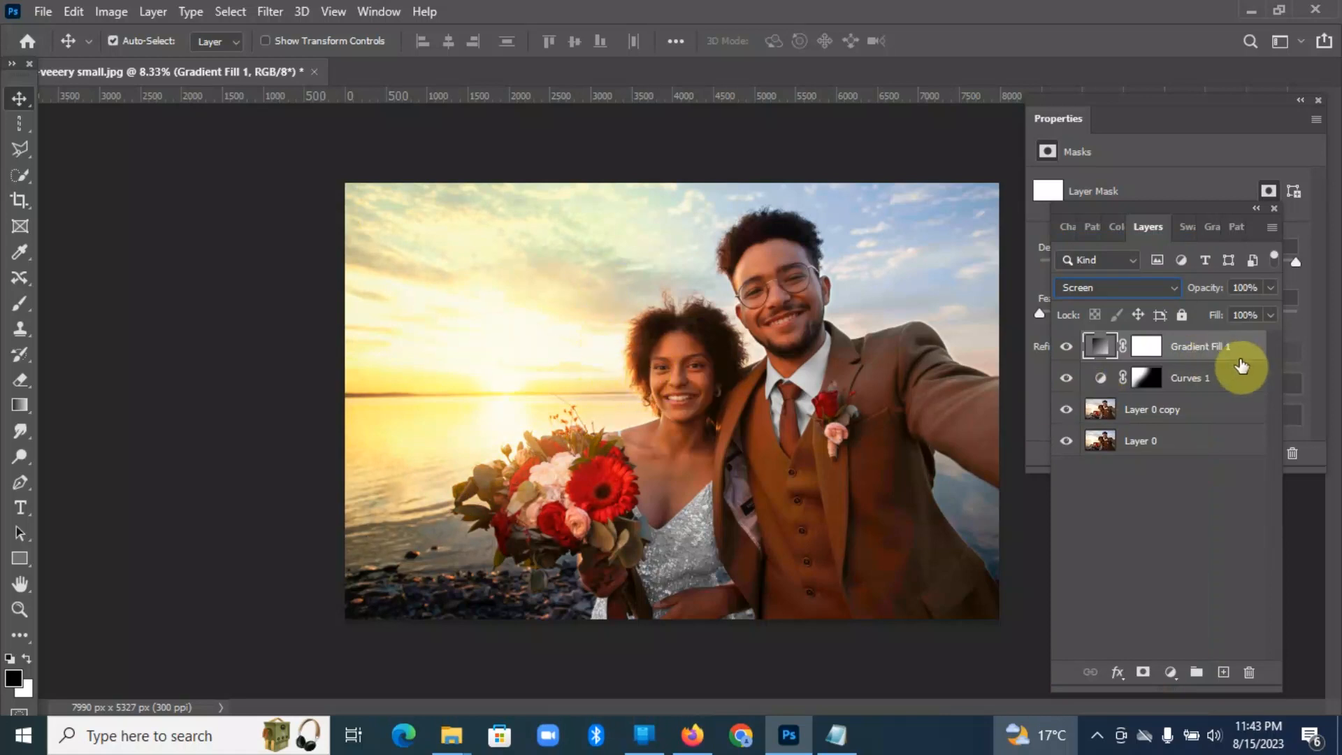
click(1166, 298)
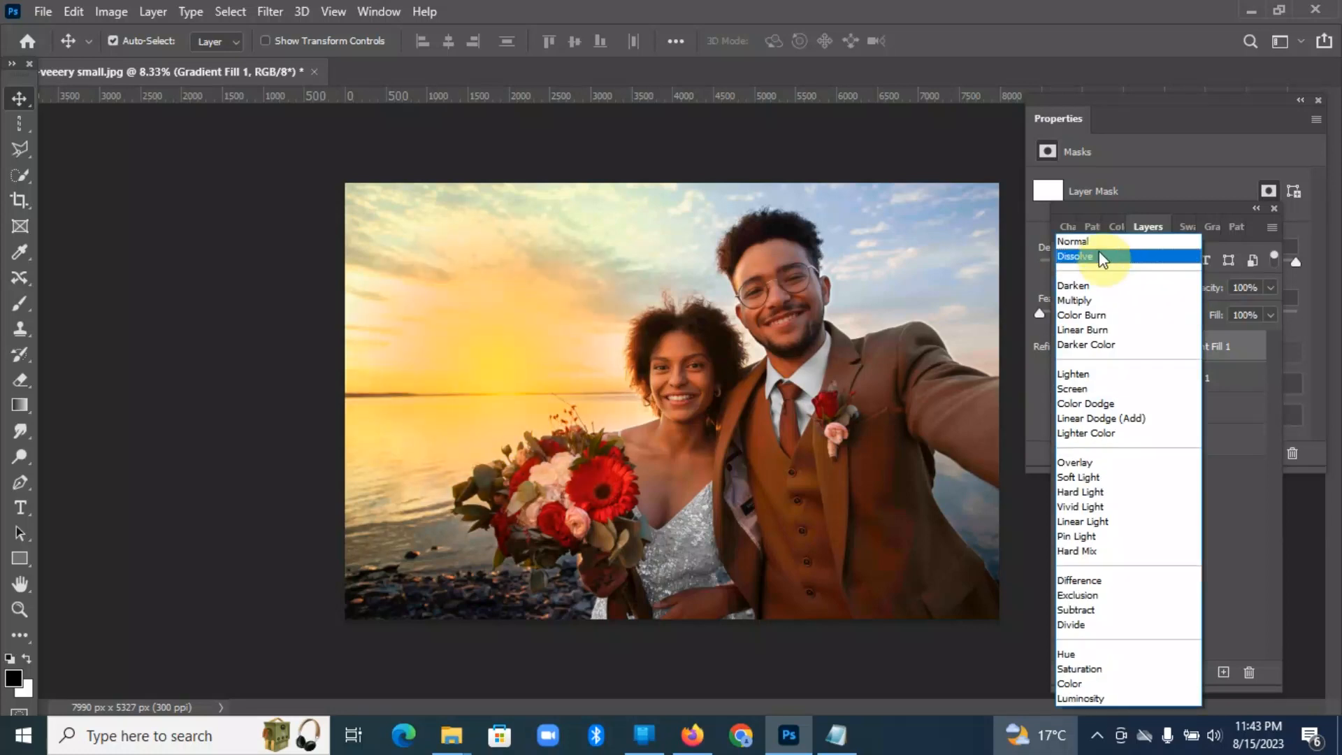
click(1097, 241)
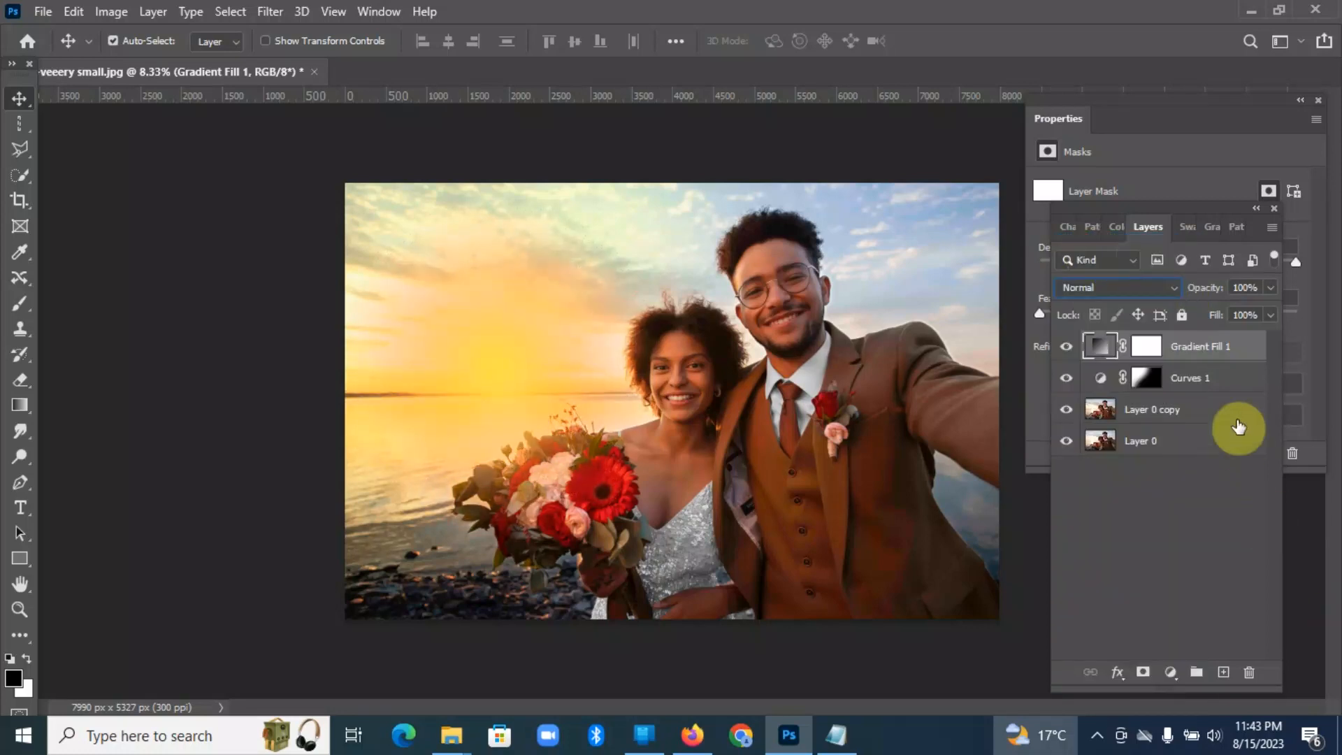
click(1175, 287)
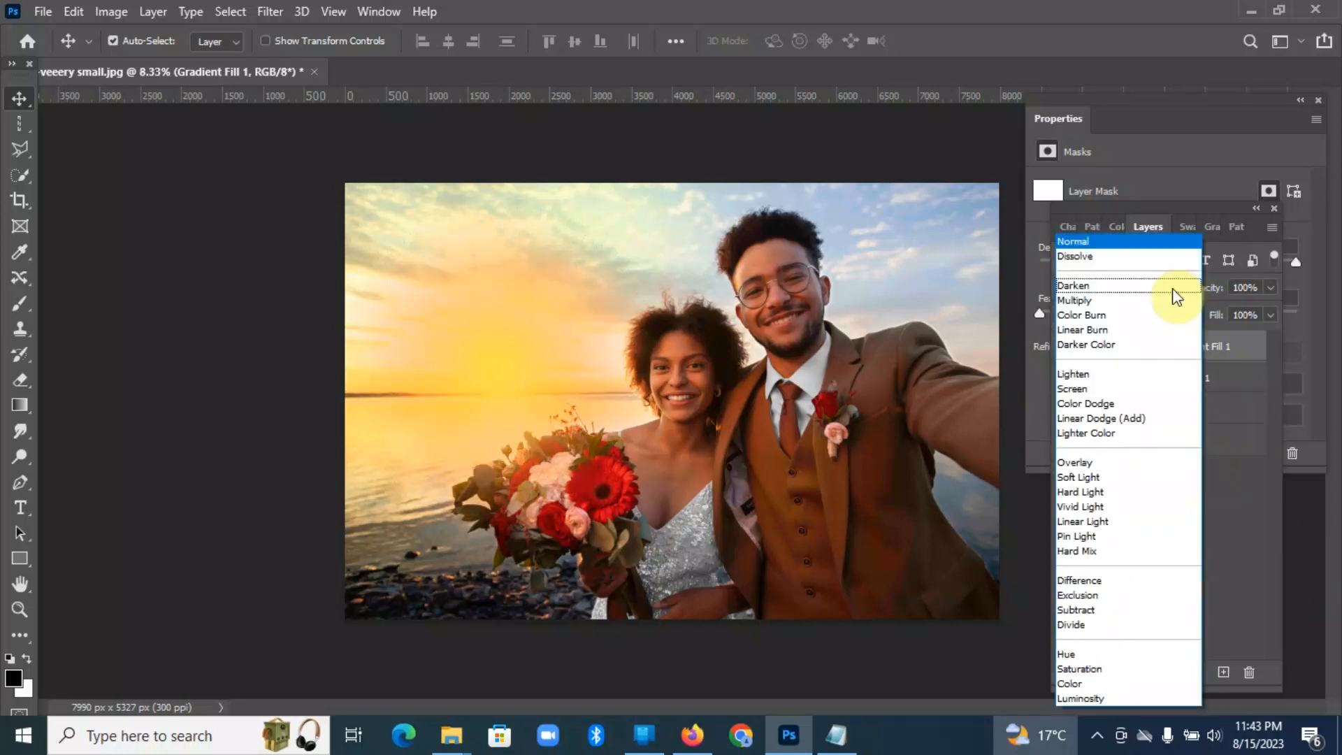
click(1103, 388)
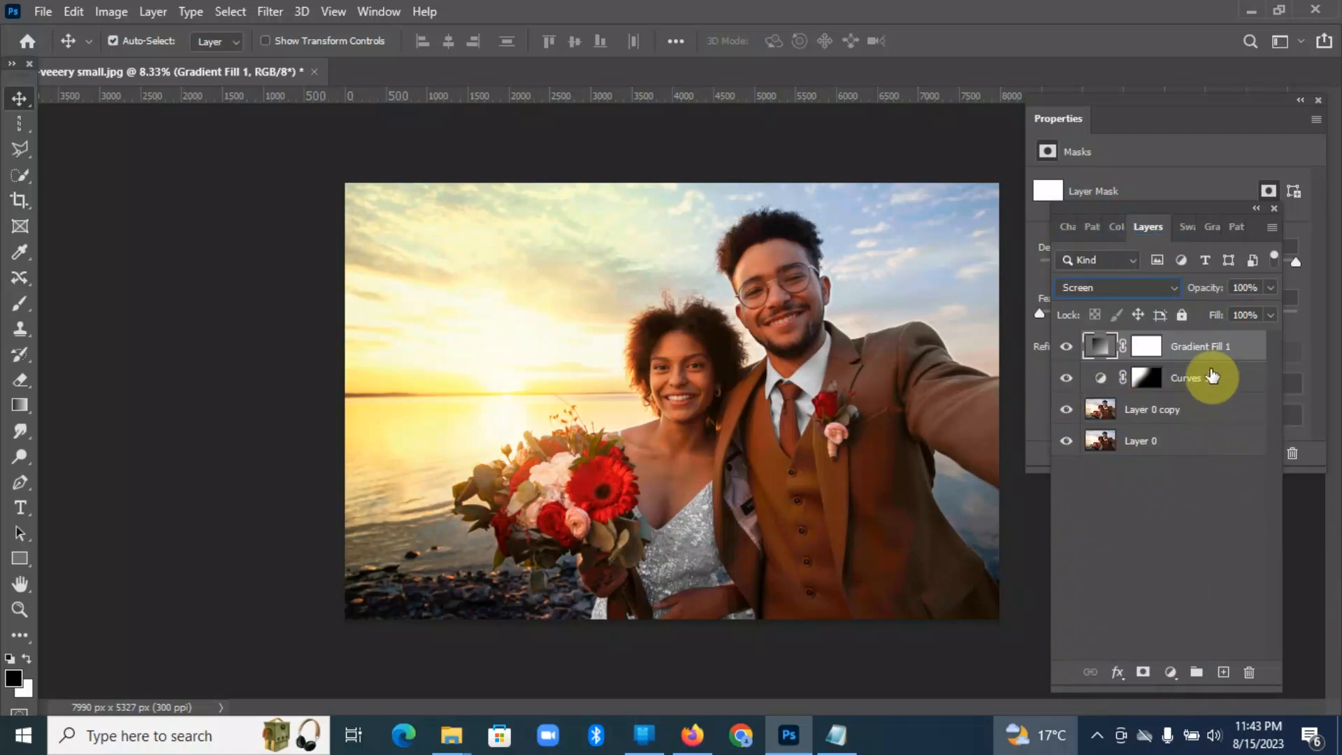
Step: Reduce the Gradient Fill 1 layer's opacity to 78%
click(1272, 287)
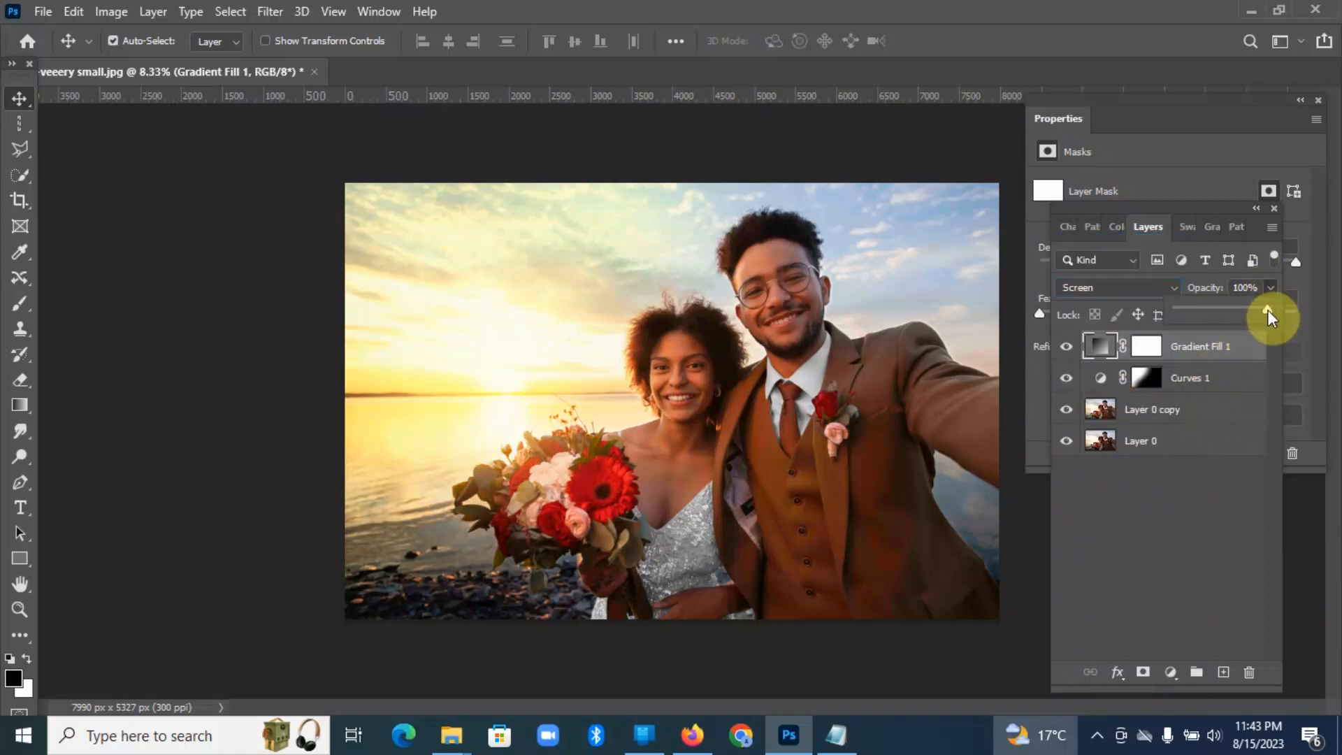
drag(1249, 314, 1209, 315)
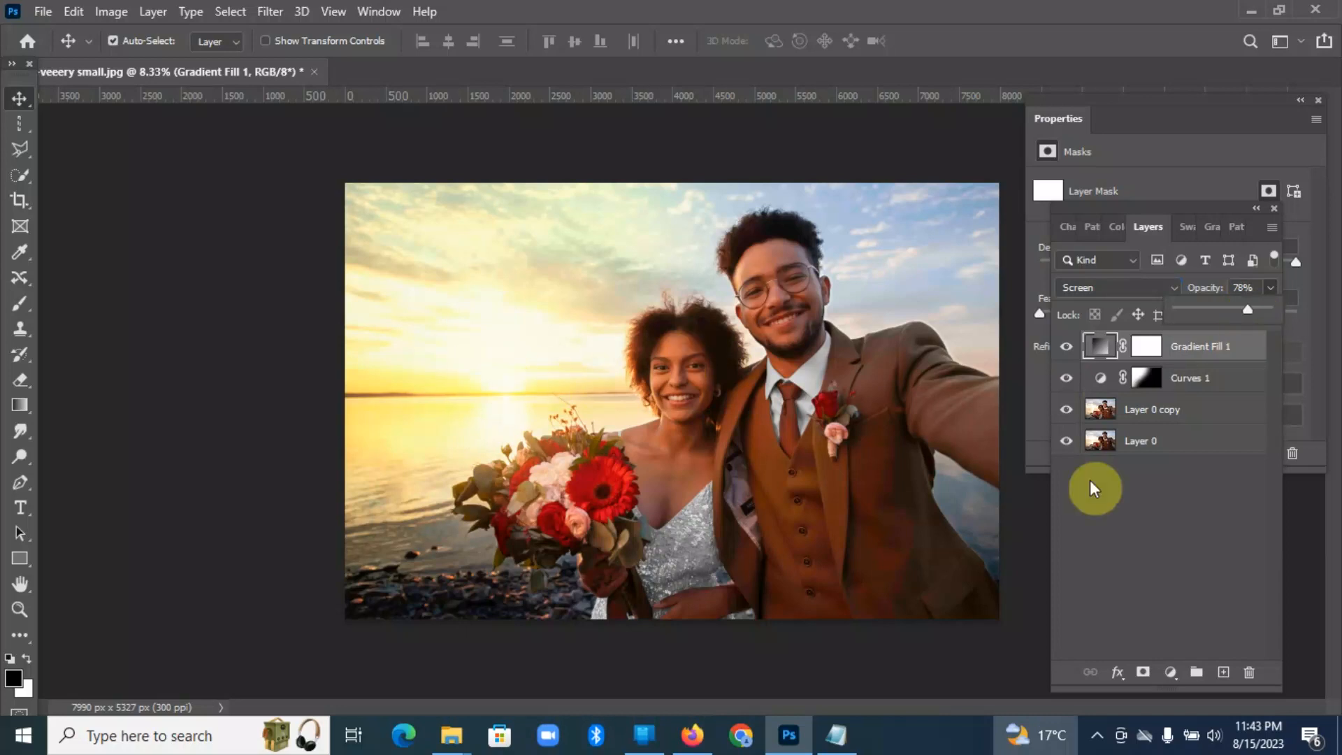
click(1181, 542)
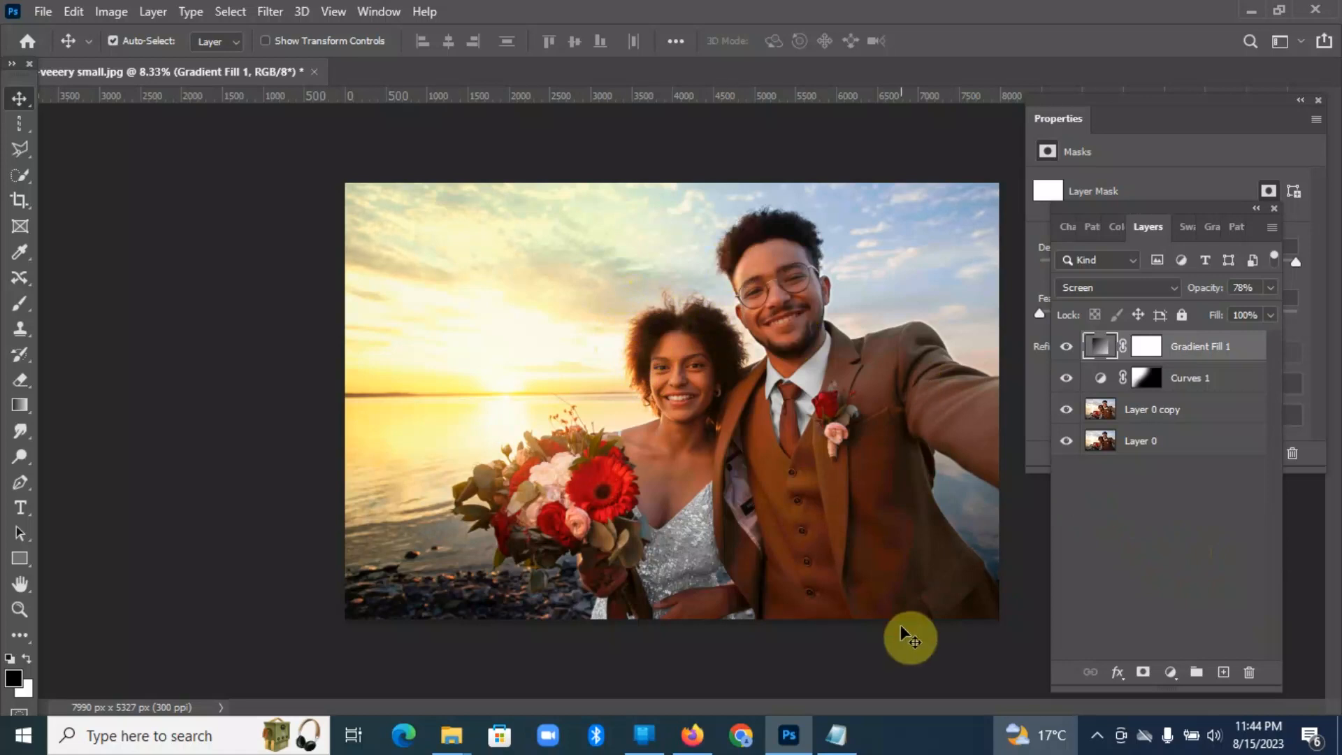
Step: Add a Curves adjustment layer above Gradient Fill 1 and bring its full curve settings into view
click(1178, 681)
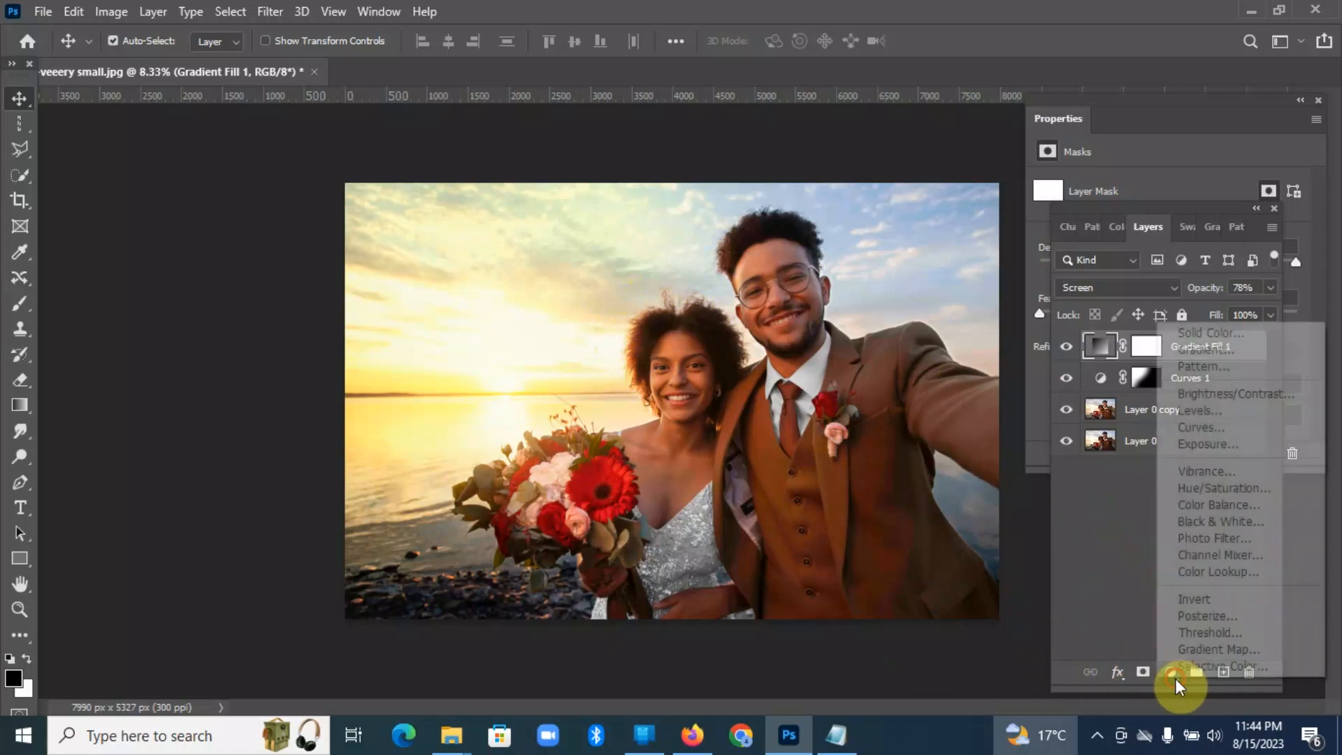
click(1234, 426)
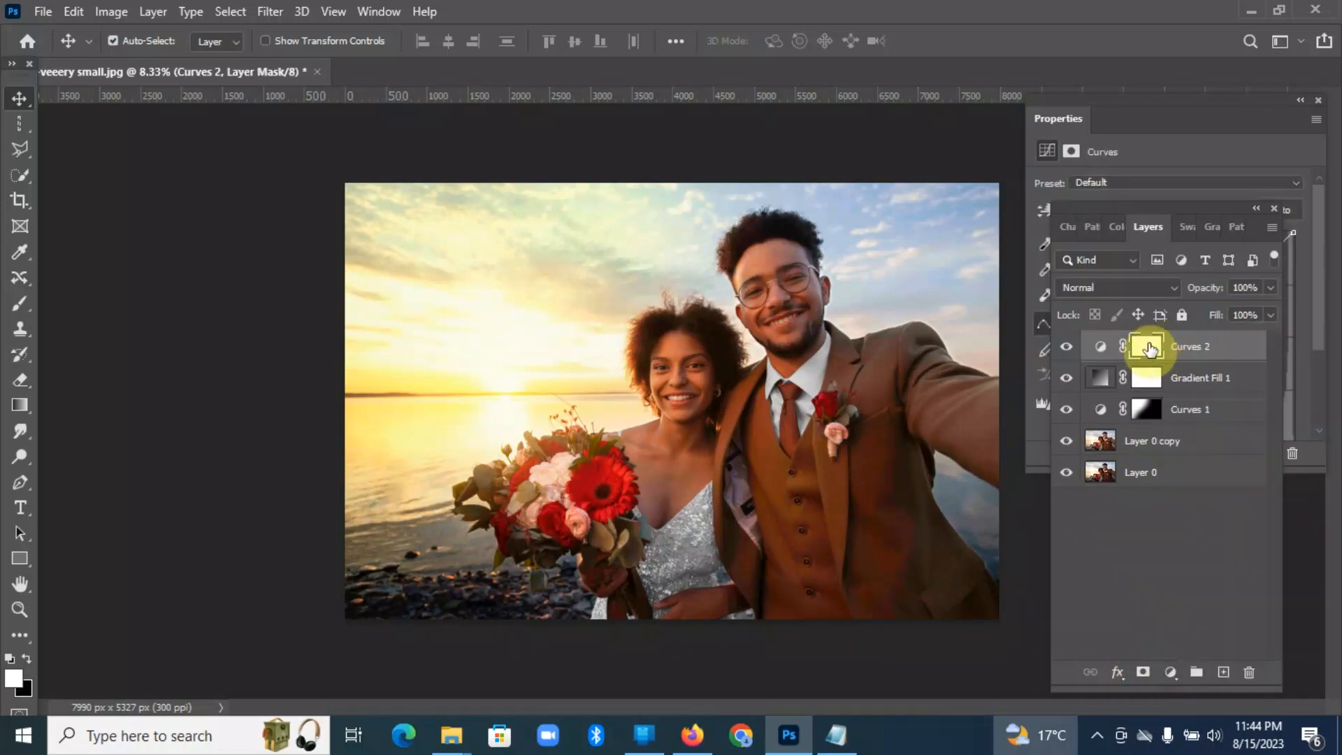
click(1188, 145)
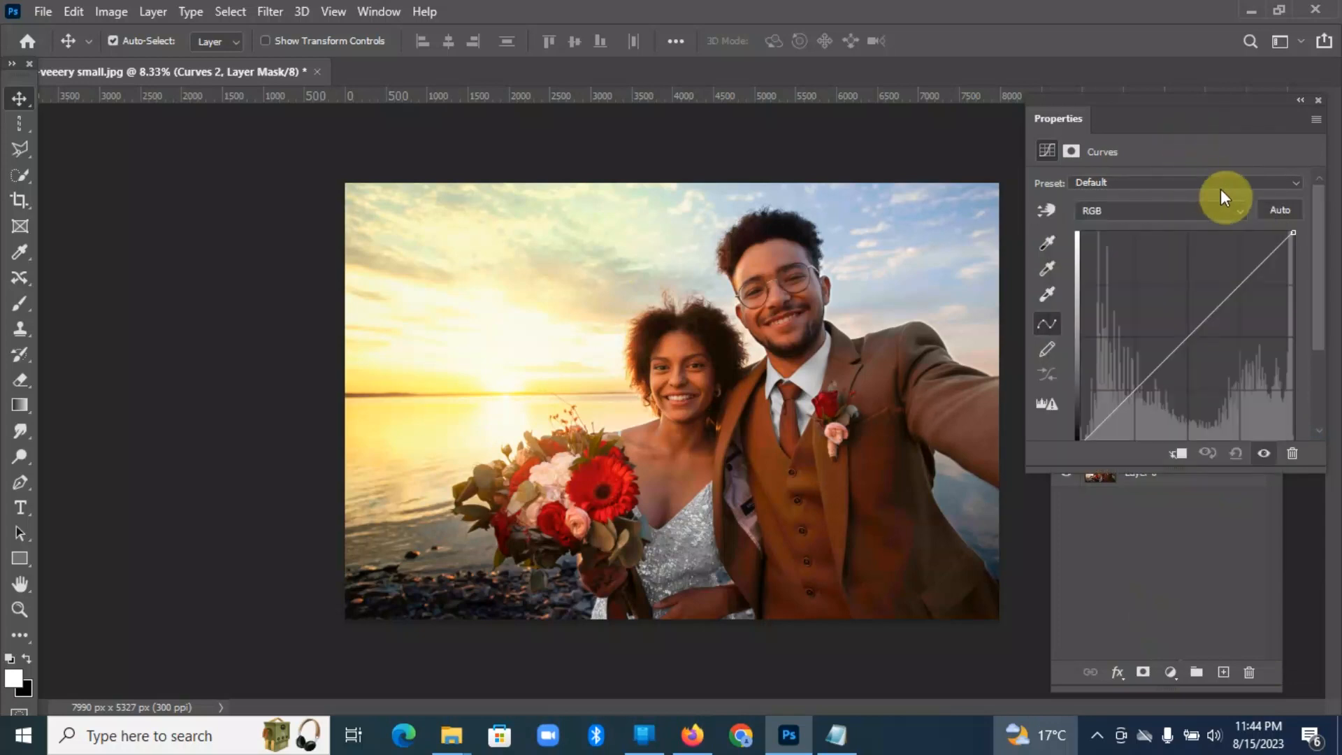
Step: Warm the photo in Curves 2 by lowering the Blue curve's highlight endpoint about one third and the Green curve's highlight endpoint slightly
click(1241, 210)
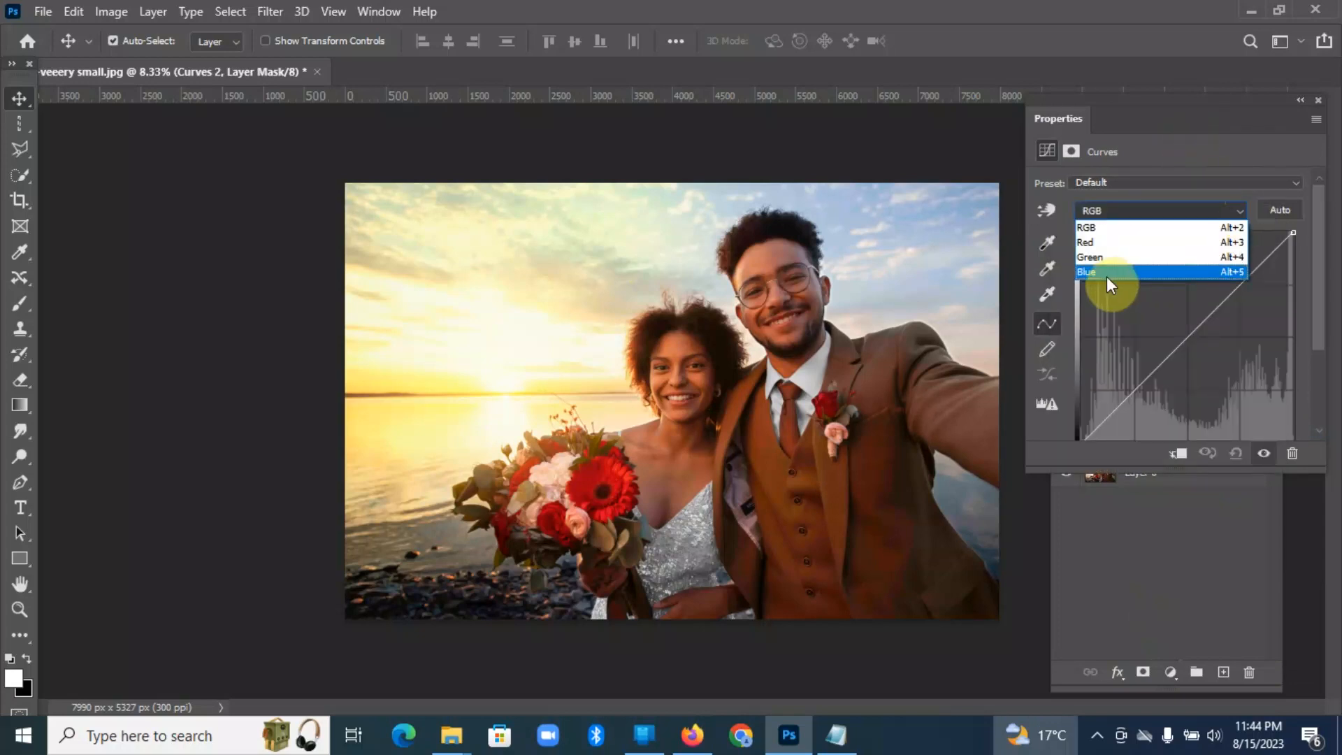
click(1111, 279)
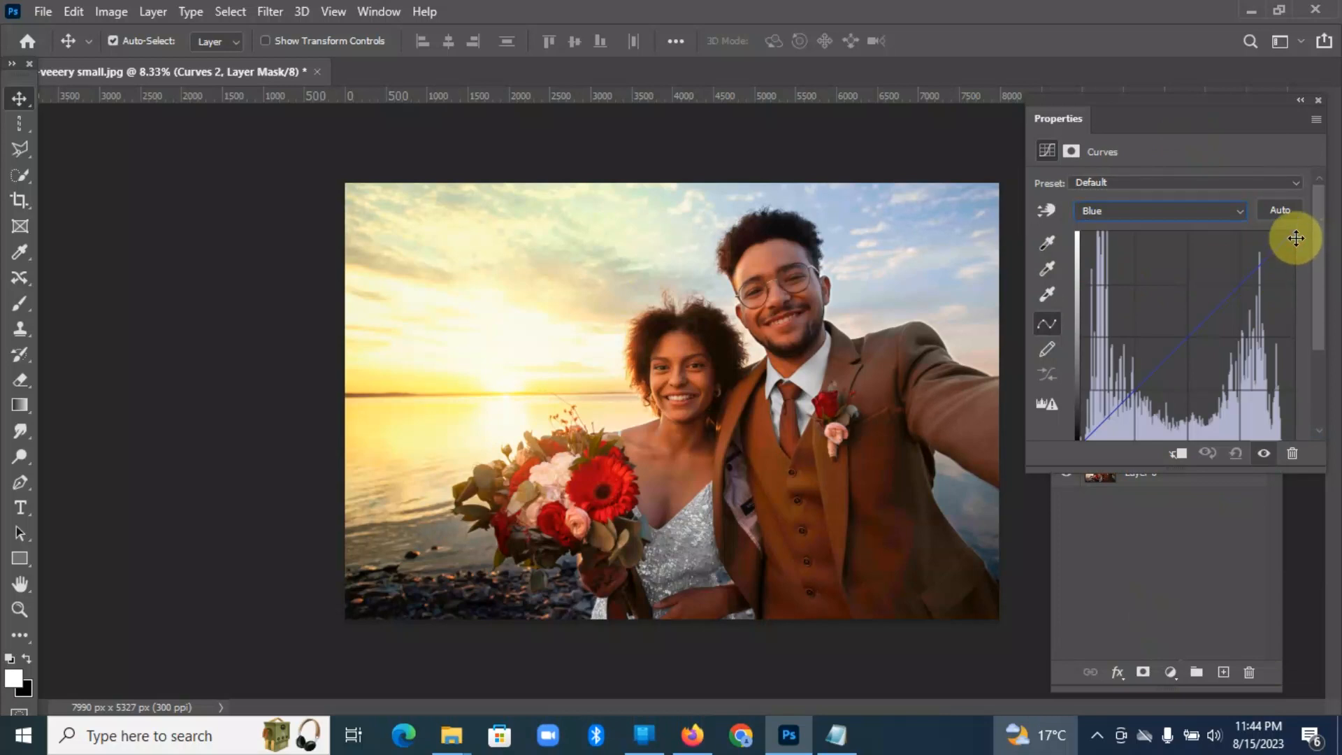
drag(1291, 233, 1294, 300)
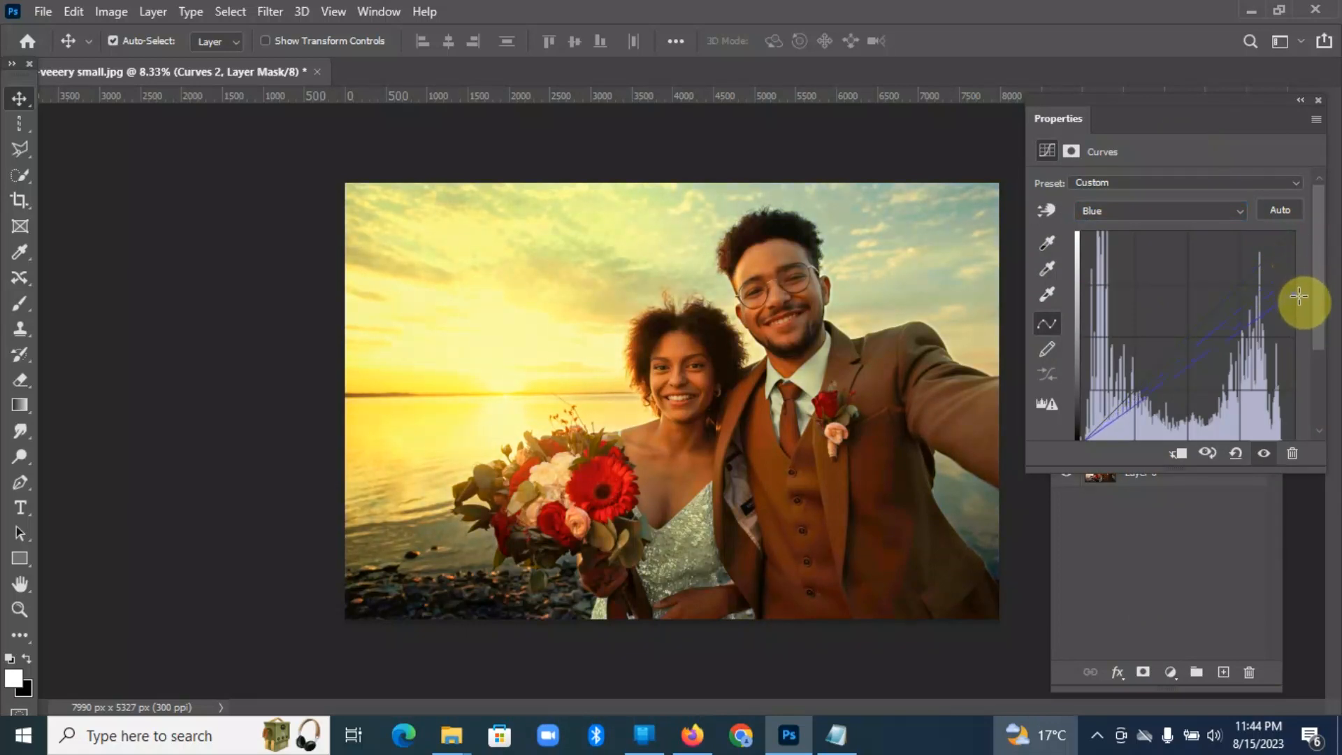
click(1240, 214)
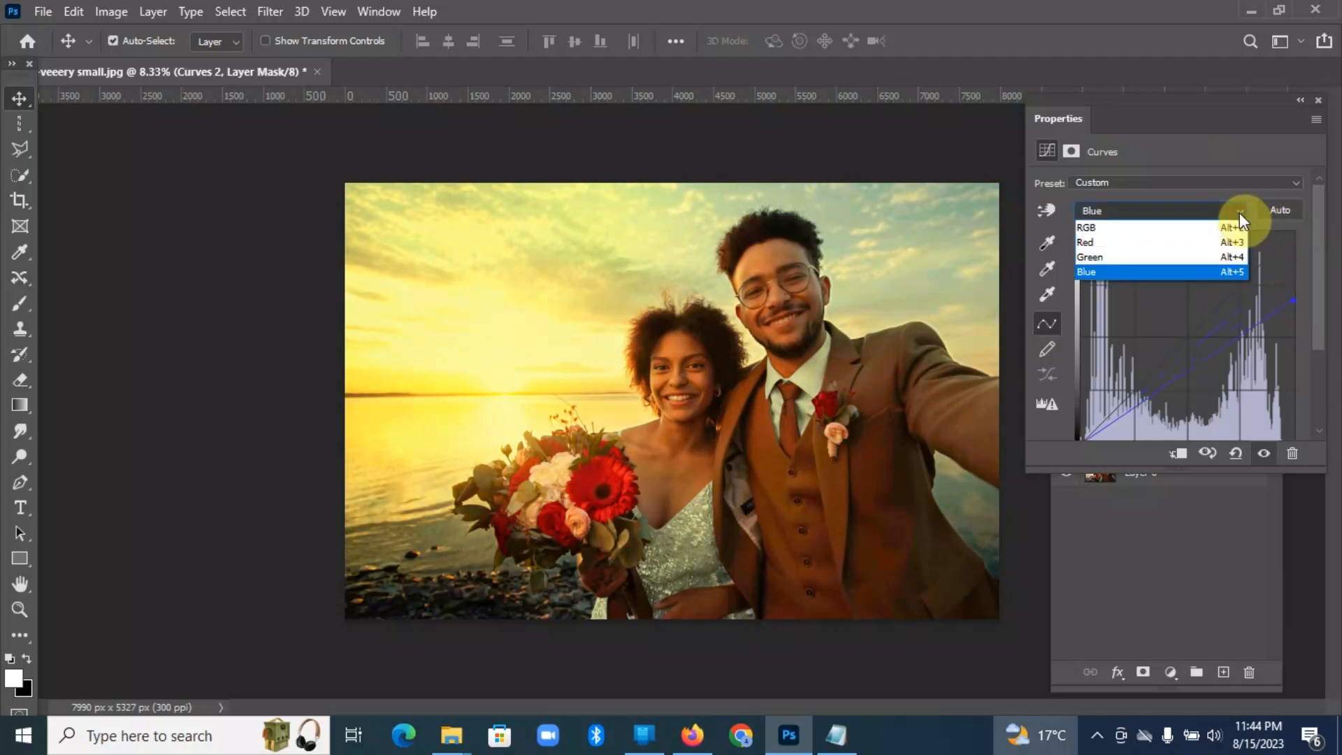
click(1160, 265)
drag(1297, 233, 1295, 265)
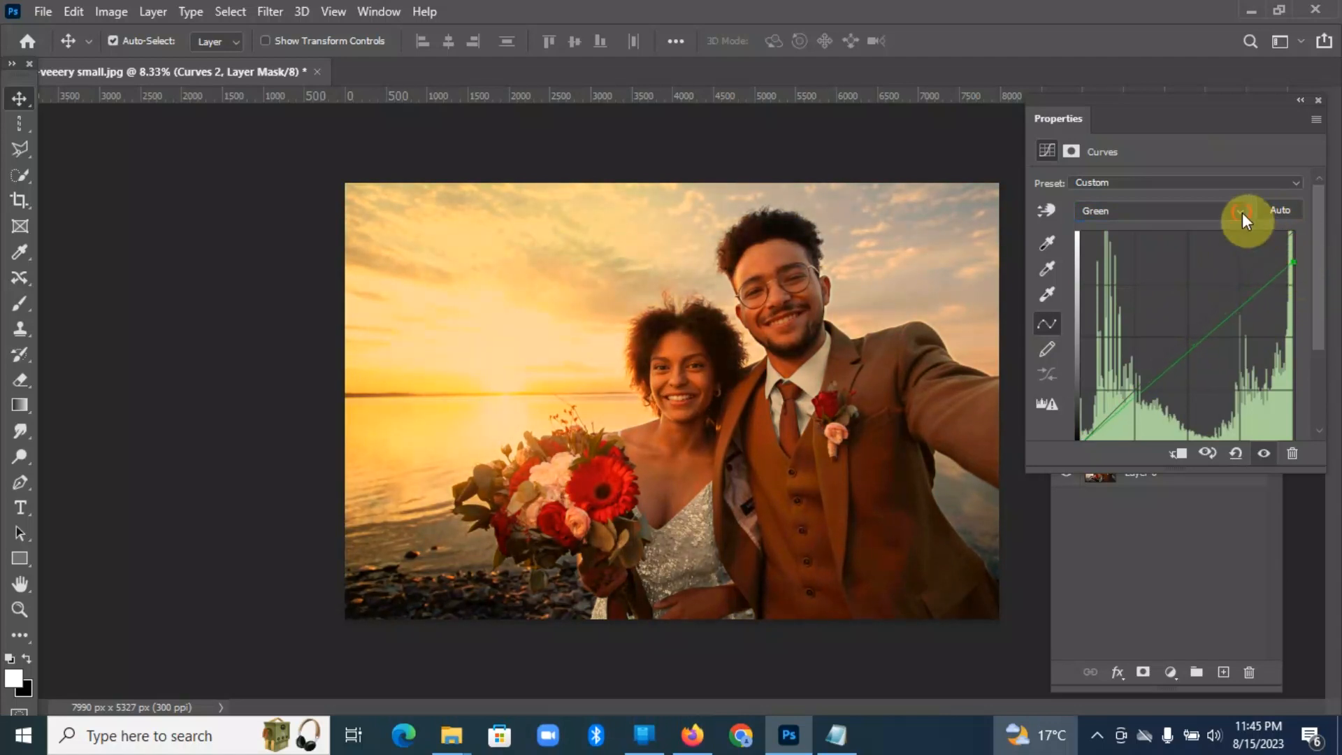
Step: Brighten the photo in Curves 2 by moving the RGB curve's white point inward by about 30% of the graph's width
click(1242, 213)
click(1183, 230)
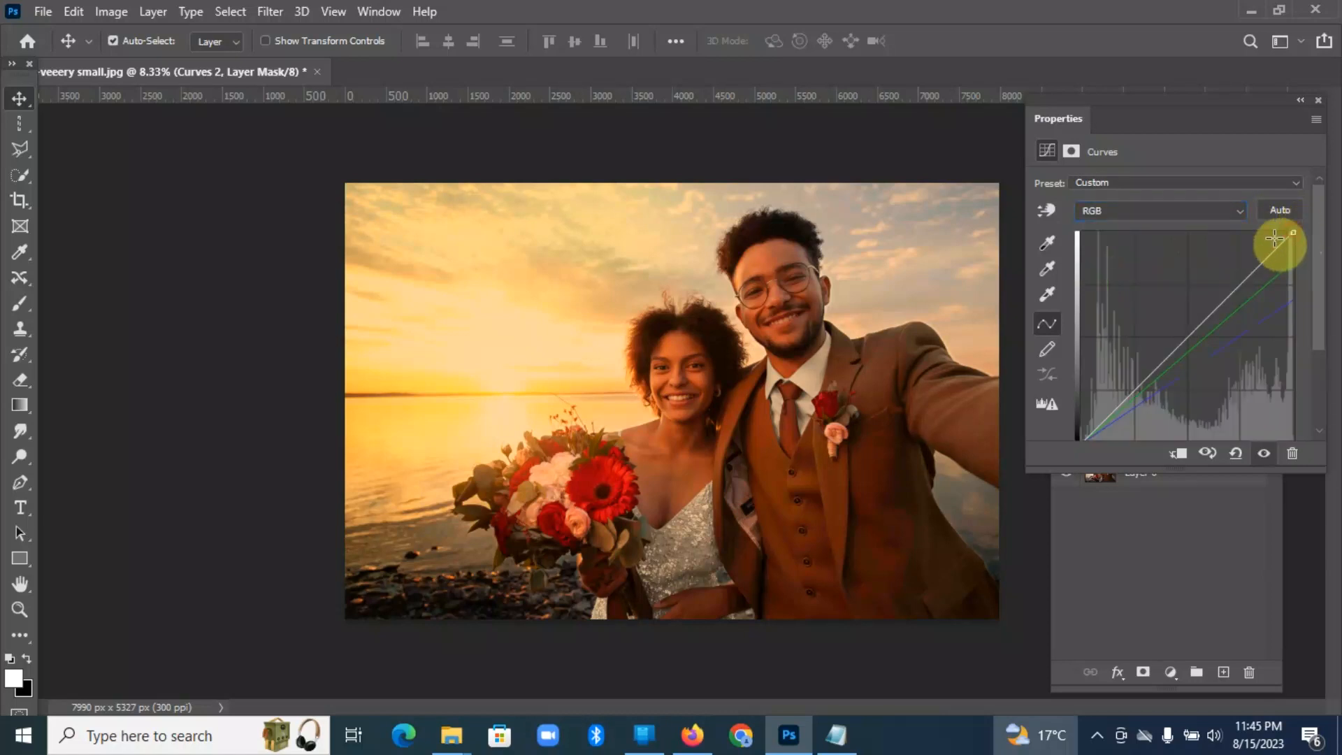
drag(1291, 235, 1227, 232)
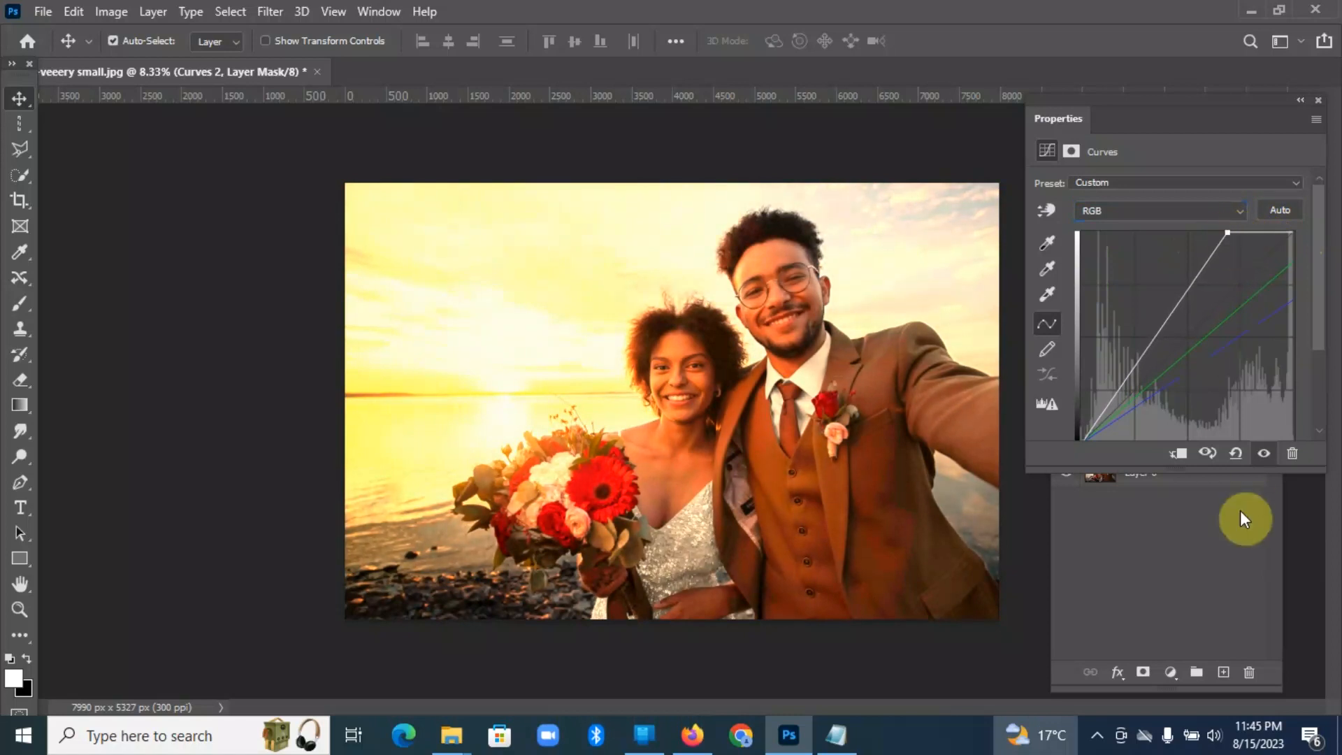
Step: Invert the Curves 2 layer mask to black to hide the adjustment
click(1192, 572)
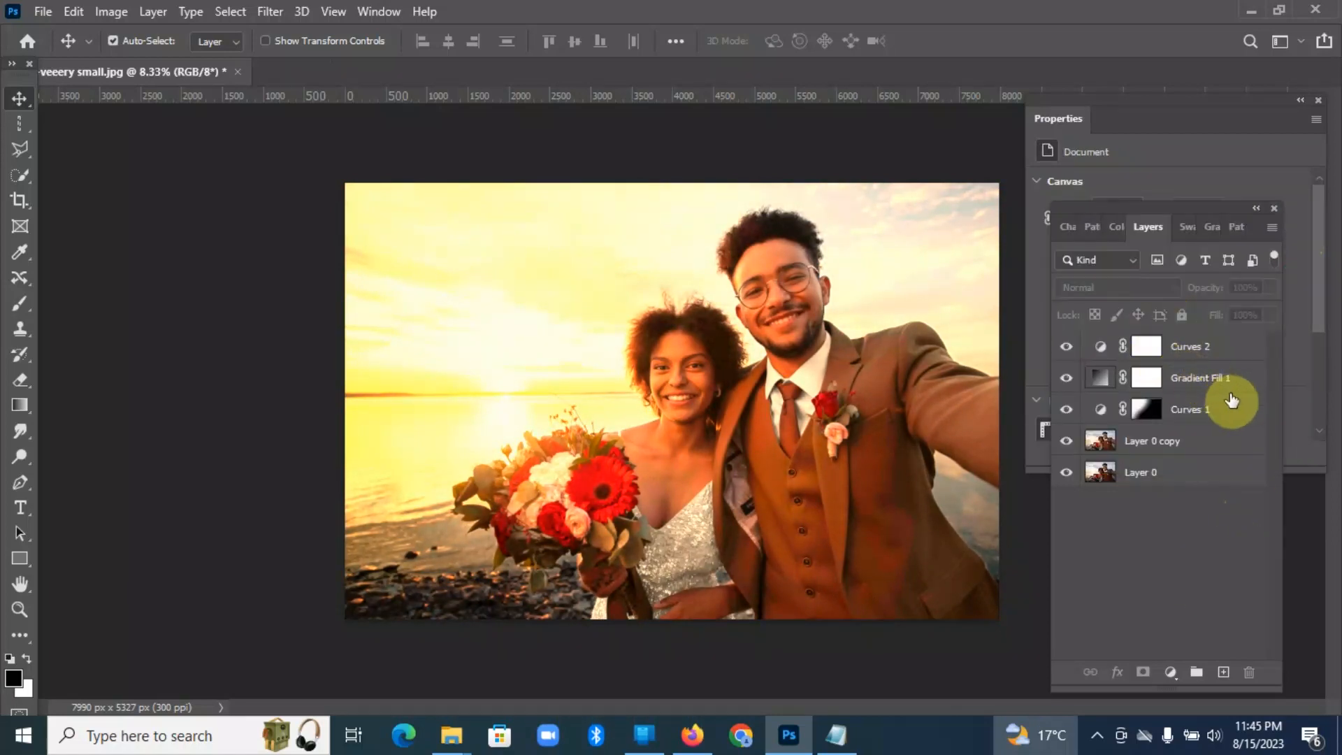
click(1147, 347)
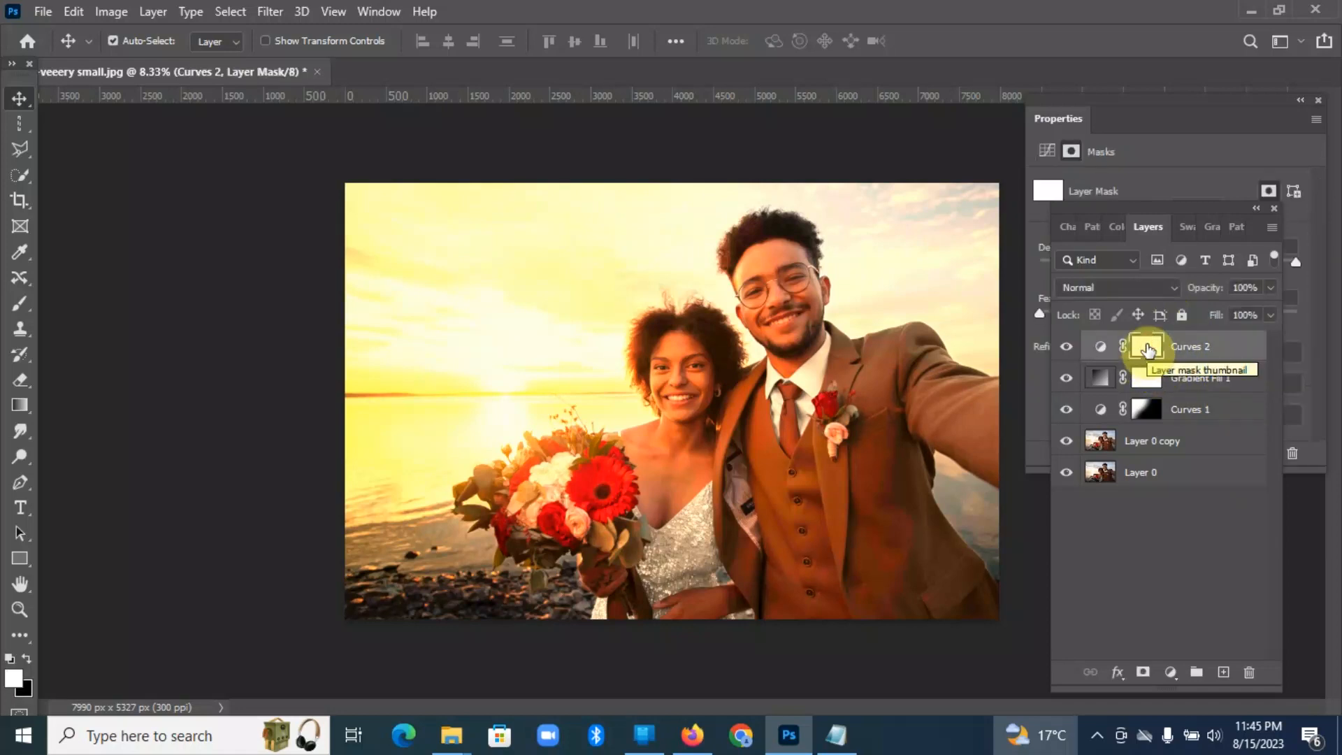
key(ctrl+i)
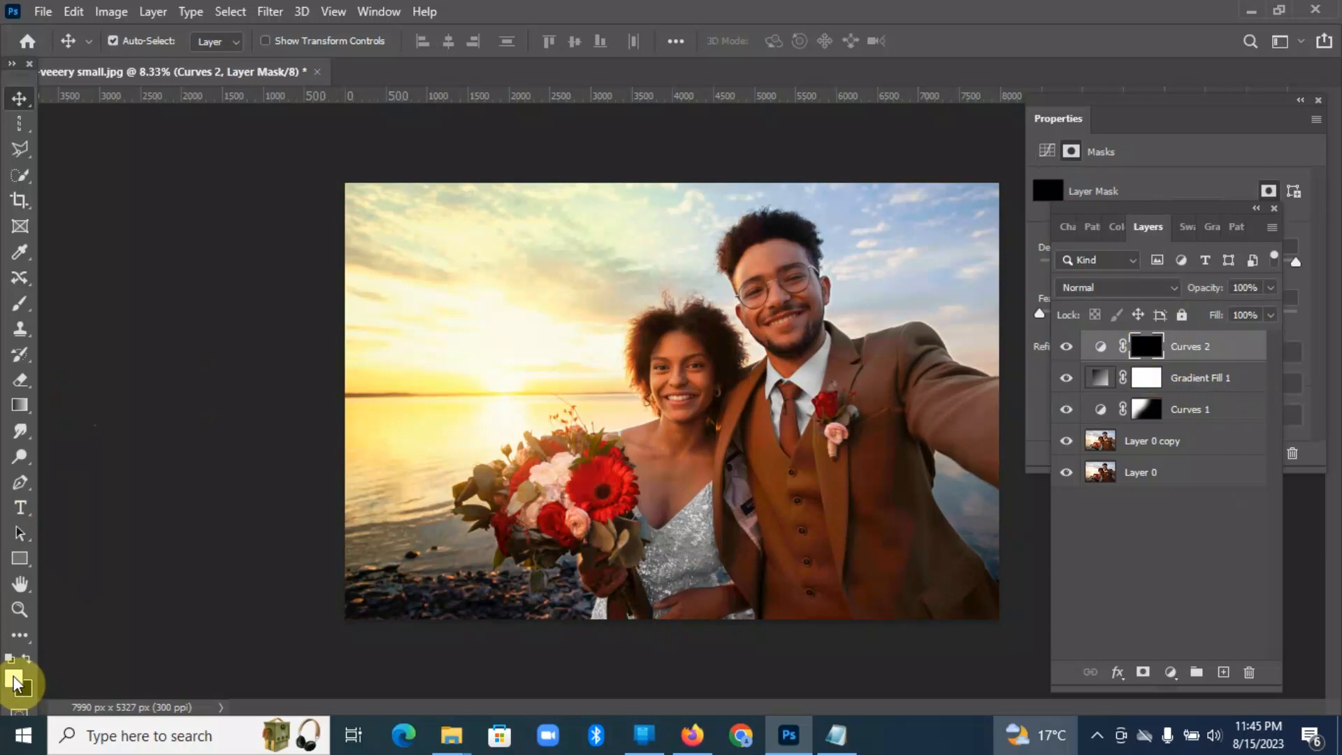
Step: Set up the Brush tool with the Soft Round Pressure Opacity and Flow preset at a size of 21 px
drag(28, 312, 116, 308)
click(142, 41)
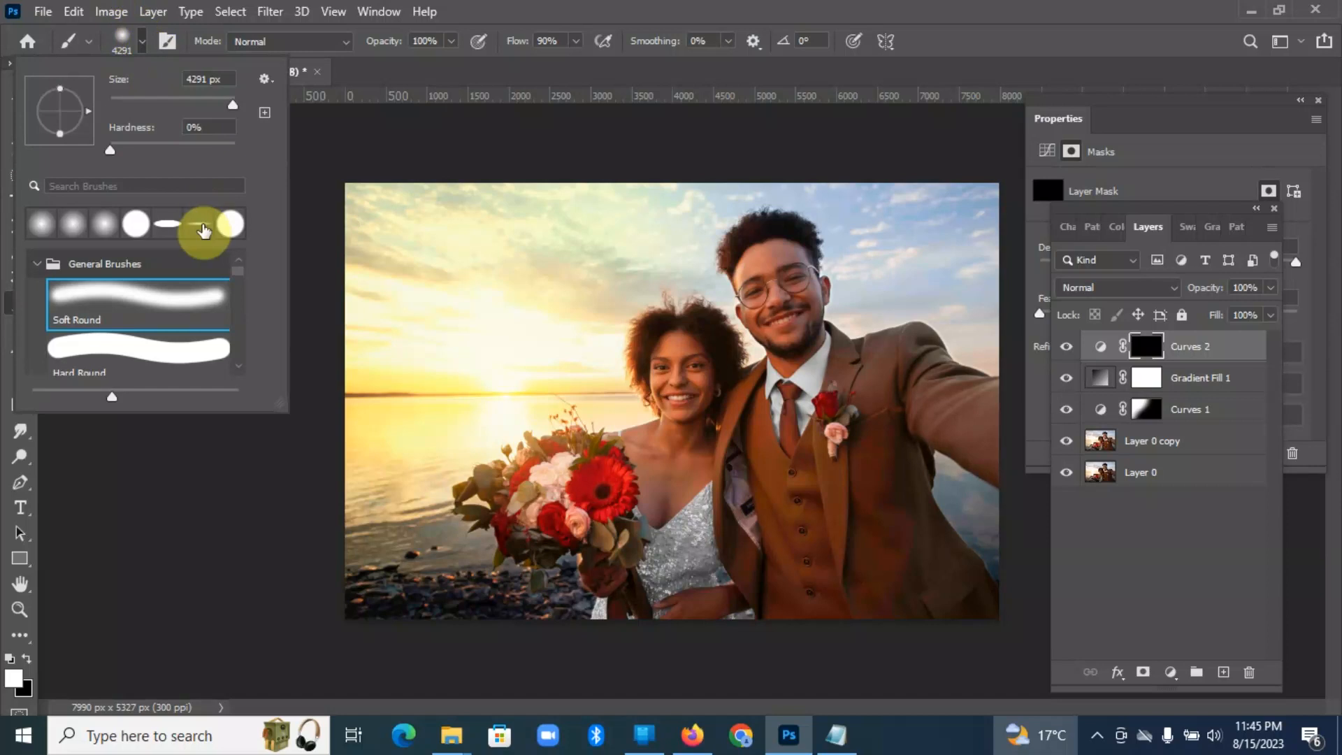
scroll(242, 288, down, 2)
scroll(242, 288, down, 1)
scroll(242, 290, down, 3)
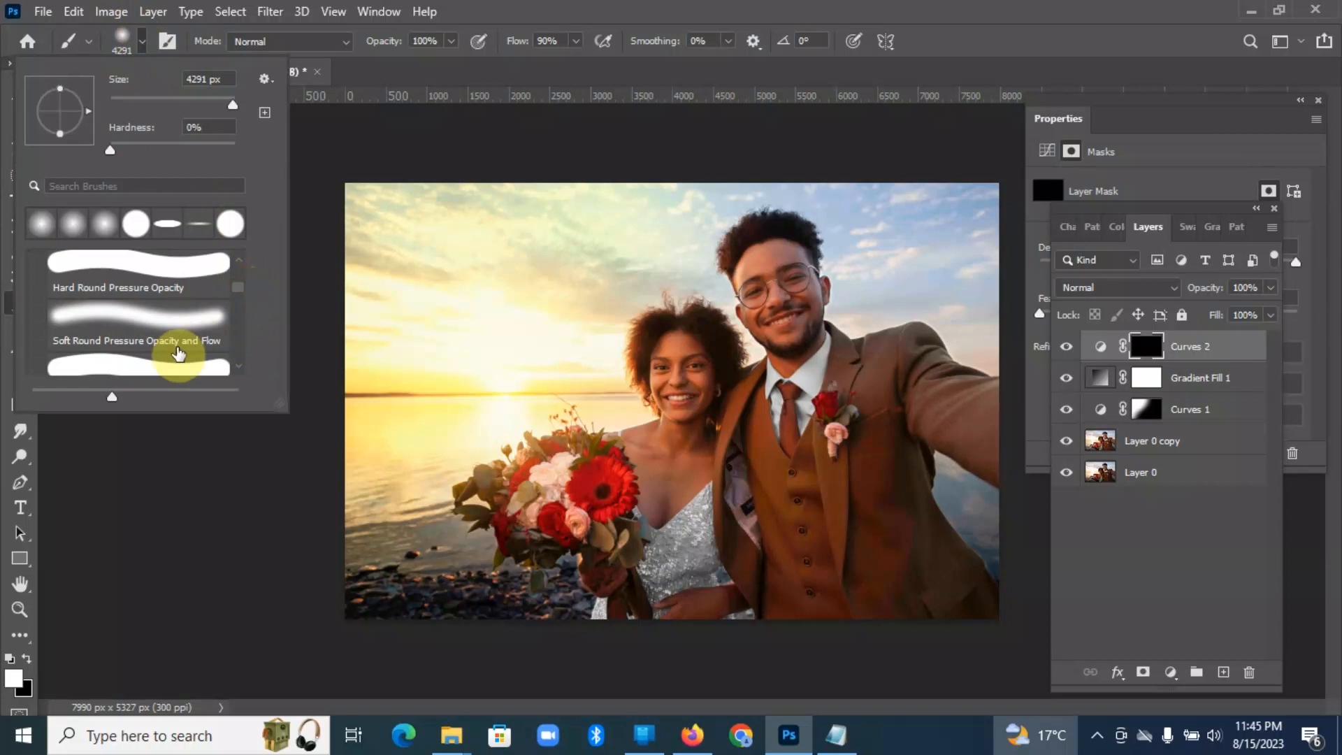
click(151, 340)
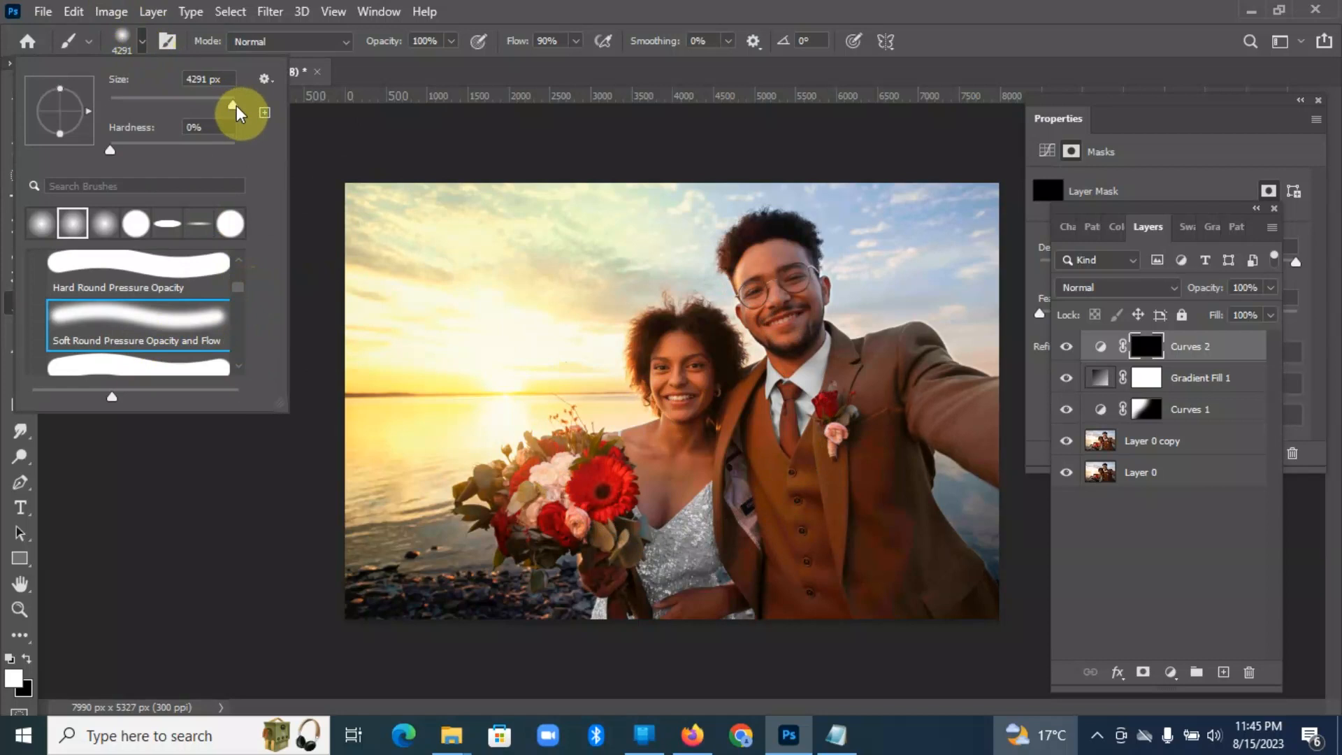
drag(235, 104, 162, 107)
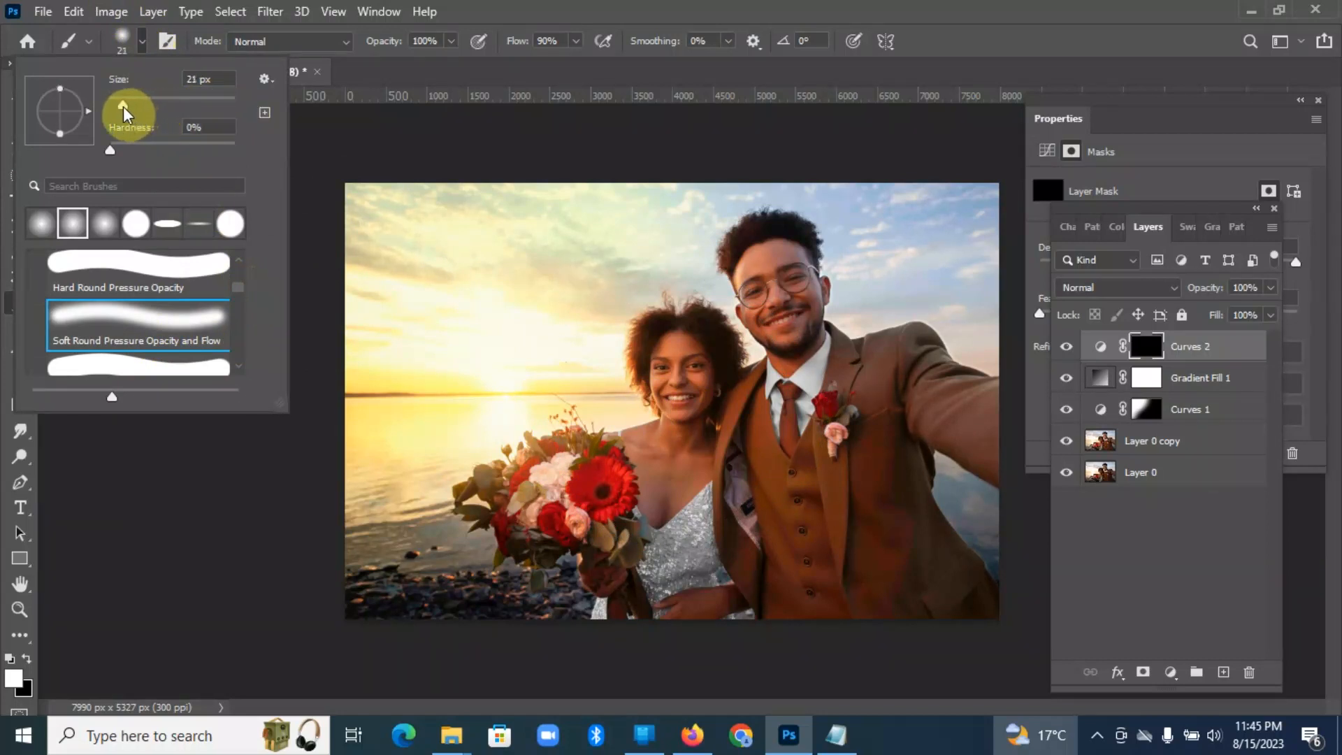
drag(123, 106, 123, 106)
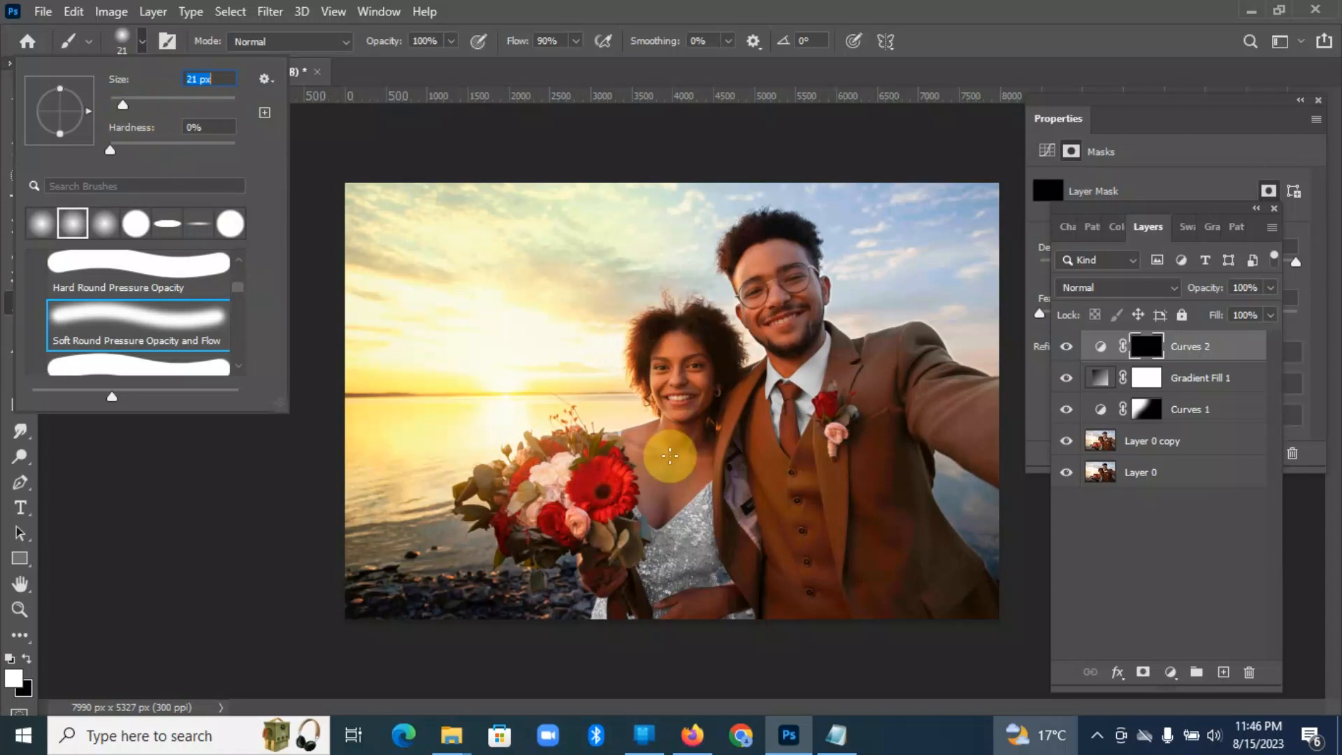
Step: Paint white on the Curves 2 mask along the woman's flyaway curls and the sun-facing outer edge of her hair
click(669, 456)
scroll(669, 456, up, 3)
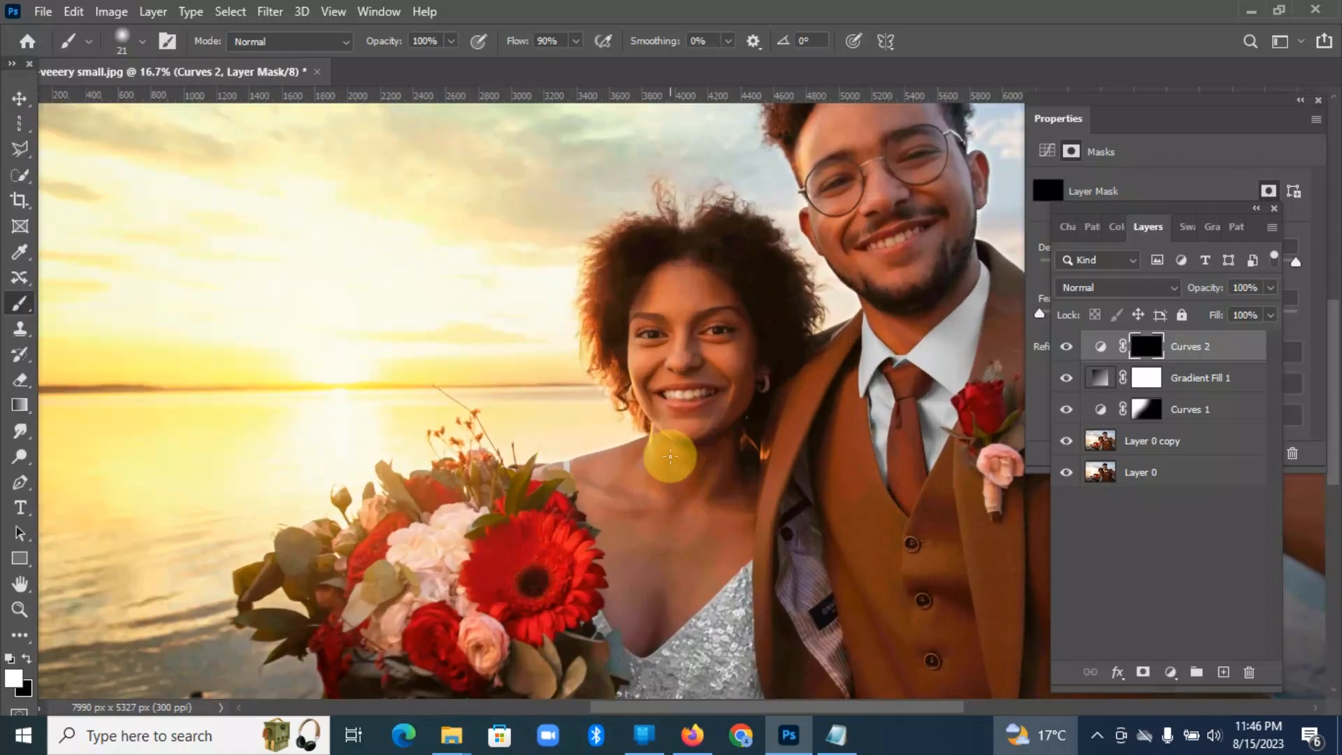
scroll(669, 454, up, 3)
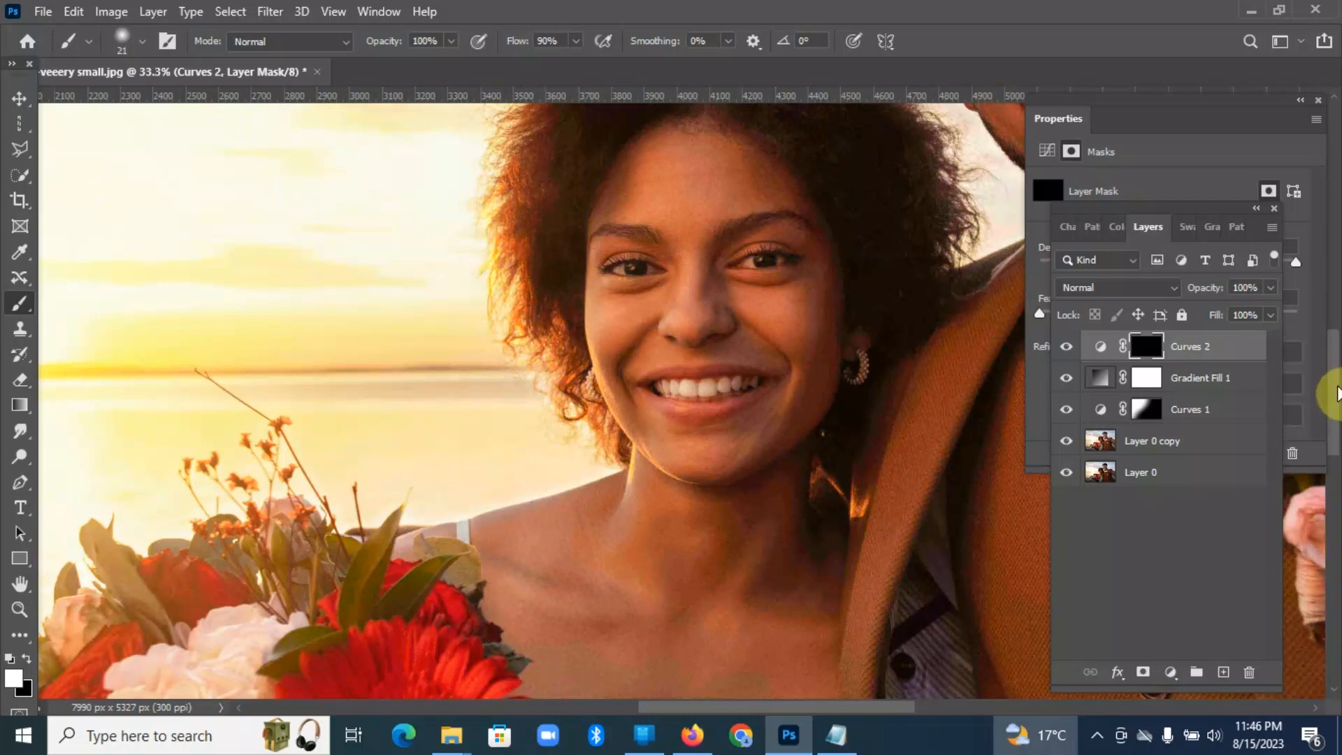
scroll(1332, 360, up, 5)
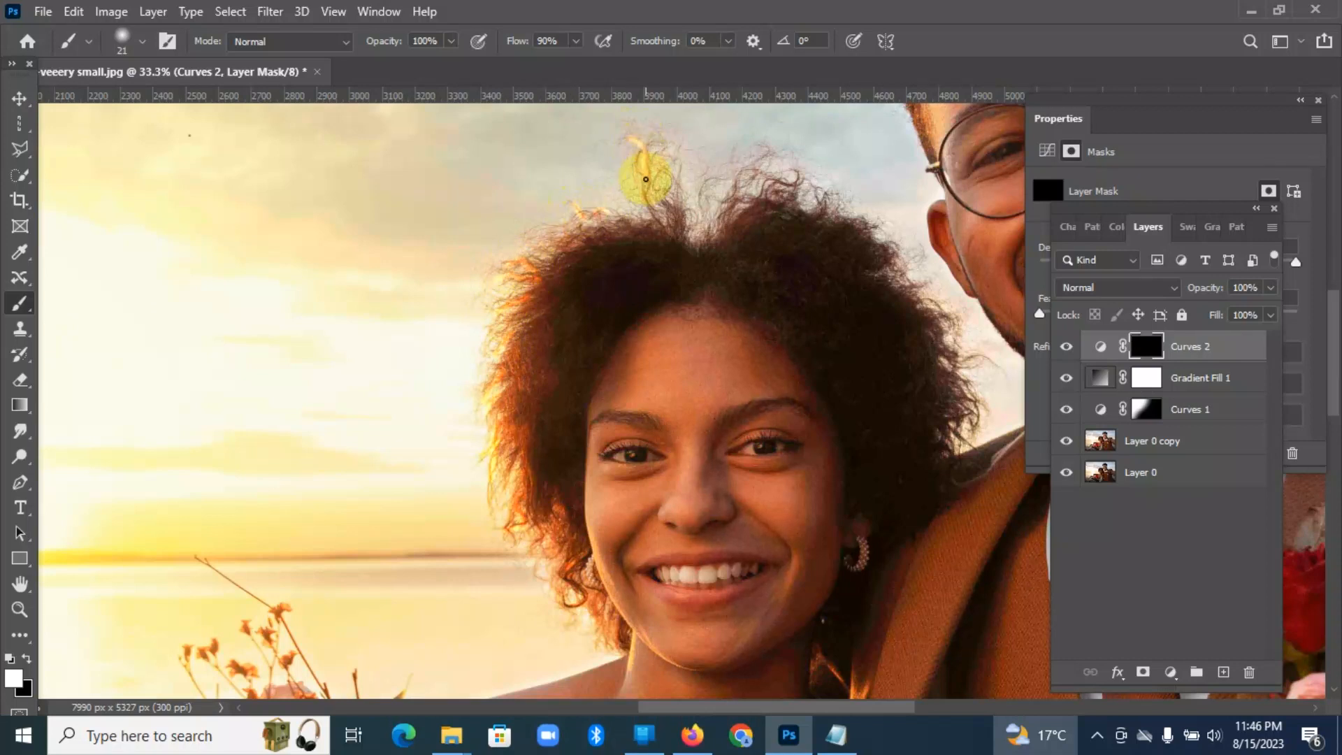
mouse_move(790, 184)
mouse_down()
mouse_move(741, 179)
mouse_move(720, 221)
mouse_up()
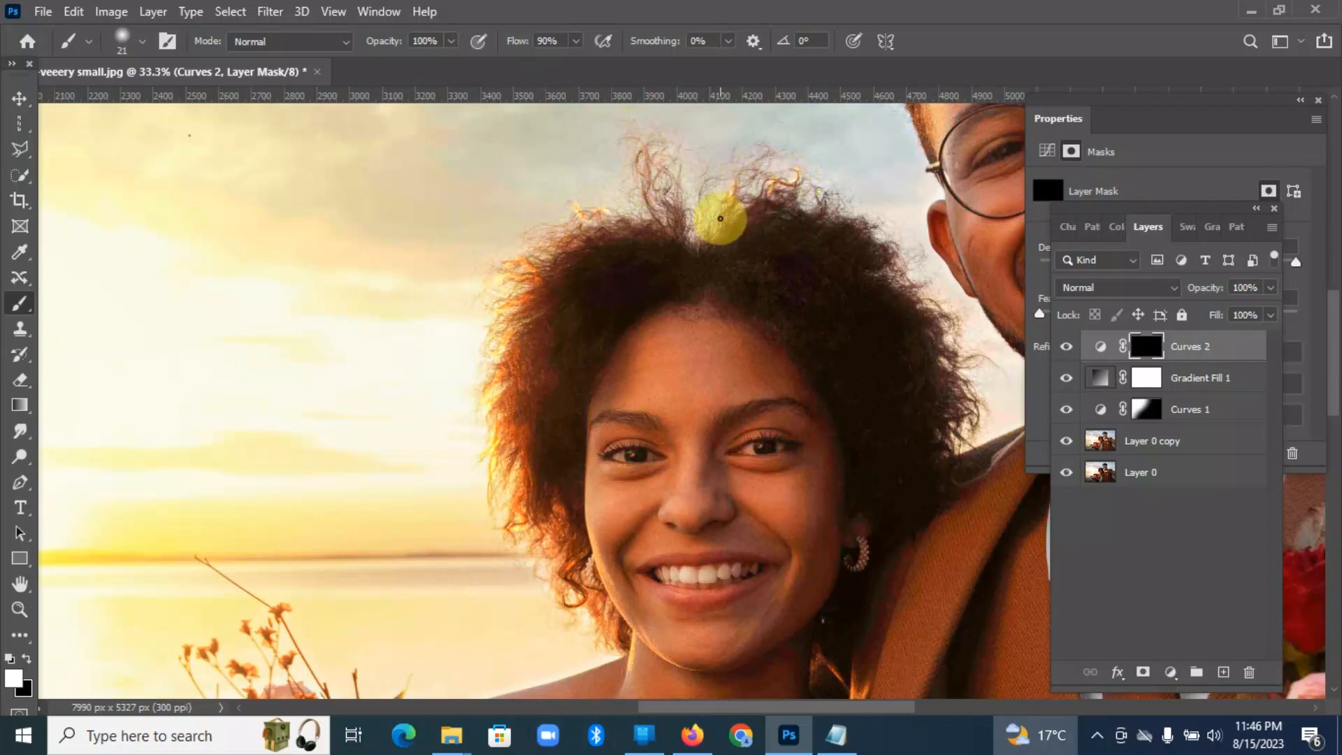
drag(501, 372, 533, 345)
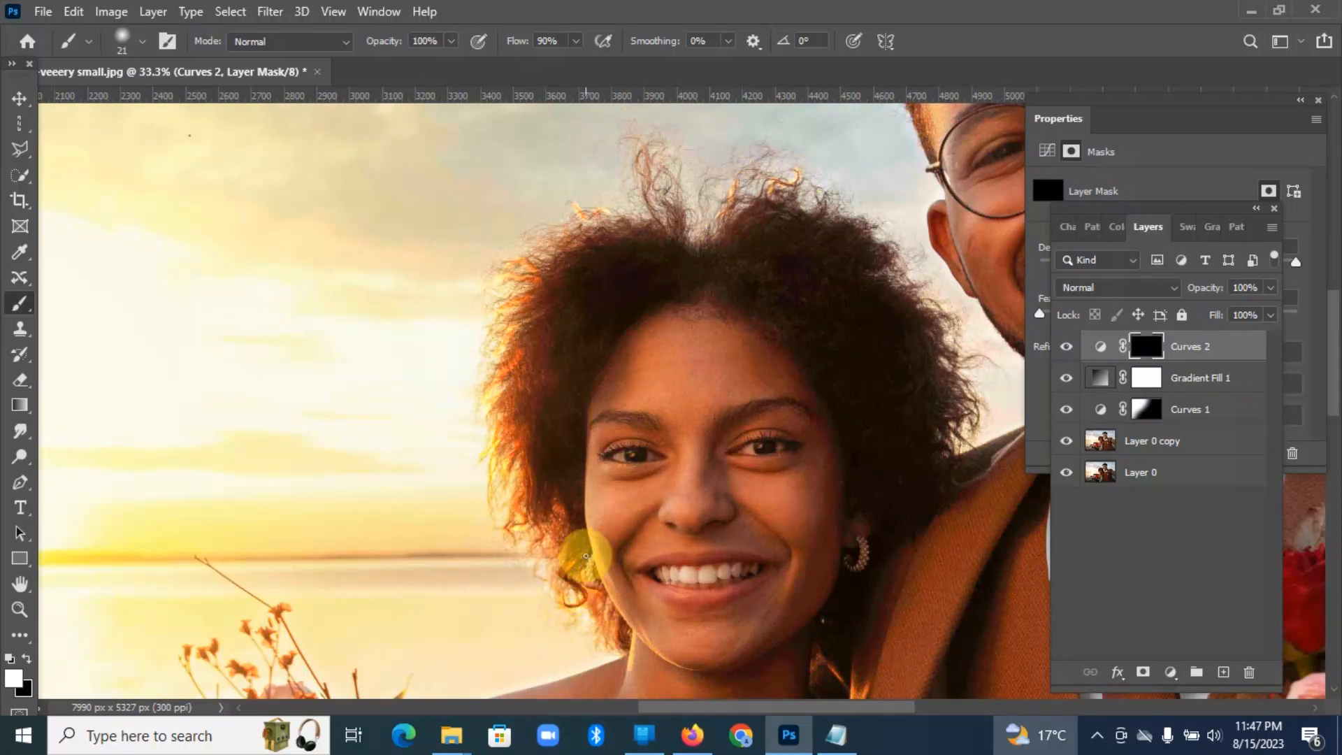
Step: Paint white on the Curves 2 mask along the sun-facing outer edge of the man's hair
drag(755, 707, 807, 707)
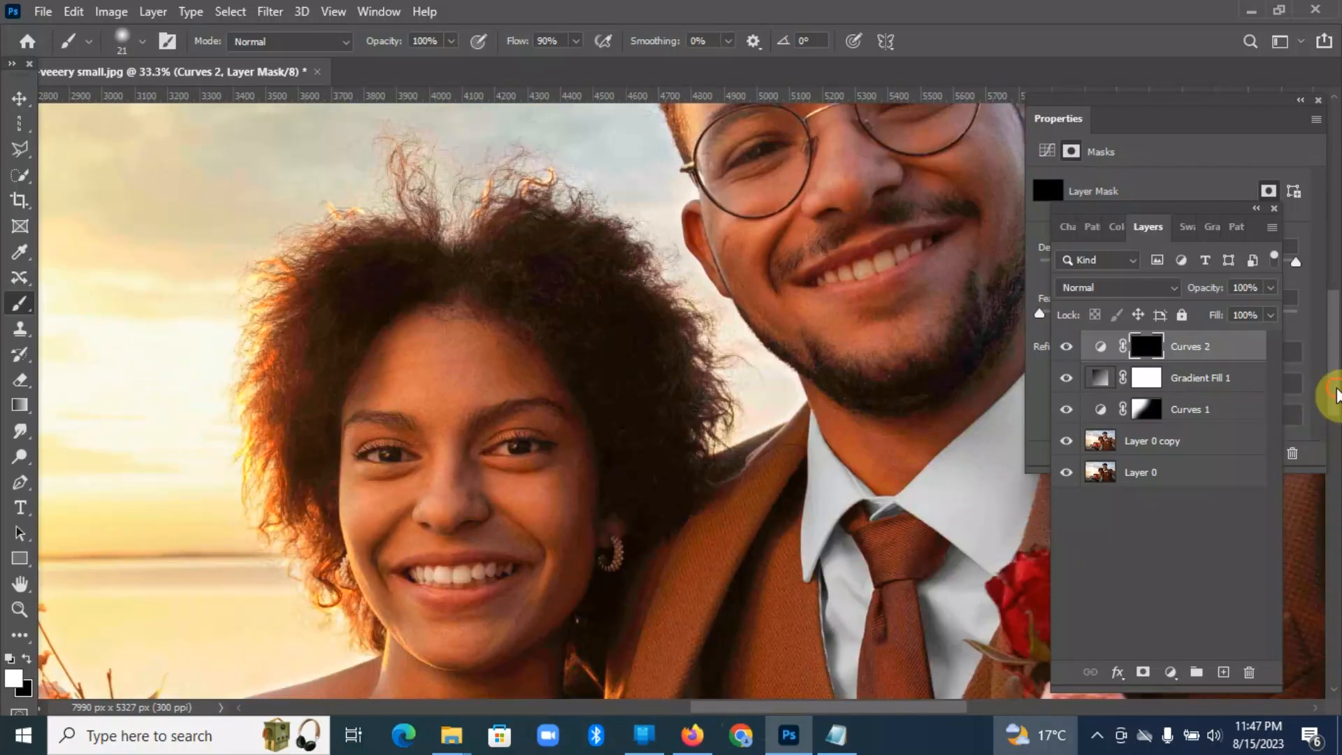
drag(1333, 397, 1334, 328)
mouse_move(616, 383)
mouse_down()
mouse_move(618, 304)
mouse_move(658, 236)
mouse_move(626, 265)
mouse_up()
mouse_move(785, 132)
mouse_down()
mouse_move(722, 174)
mouse_move(652, 228)
mouse_move(598, 351)
mouse_move(629, 312)
mouse_up()
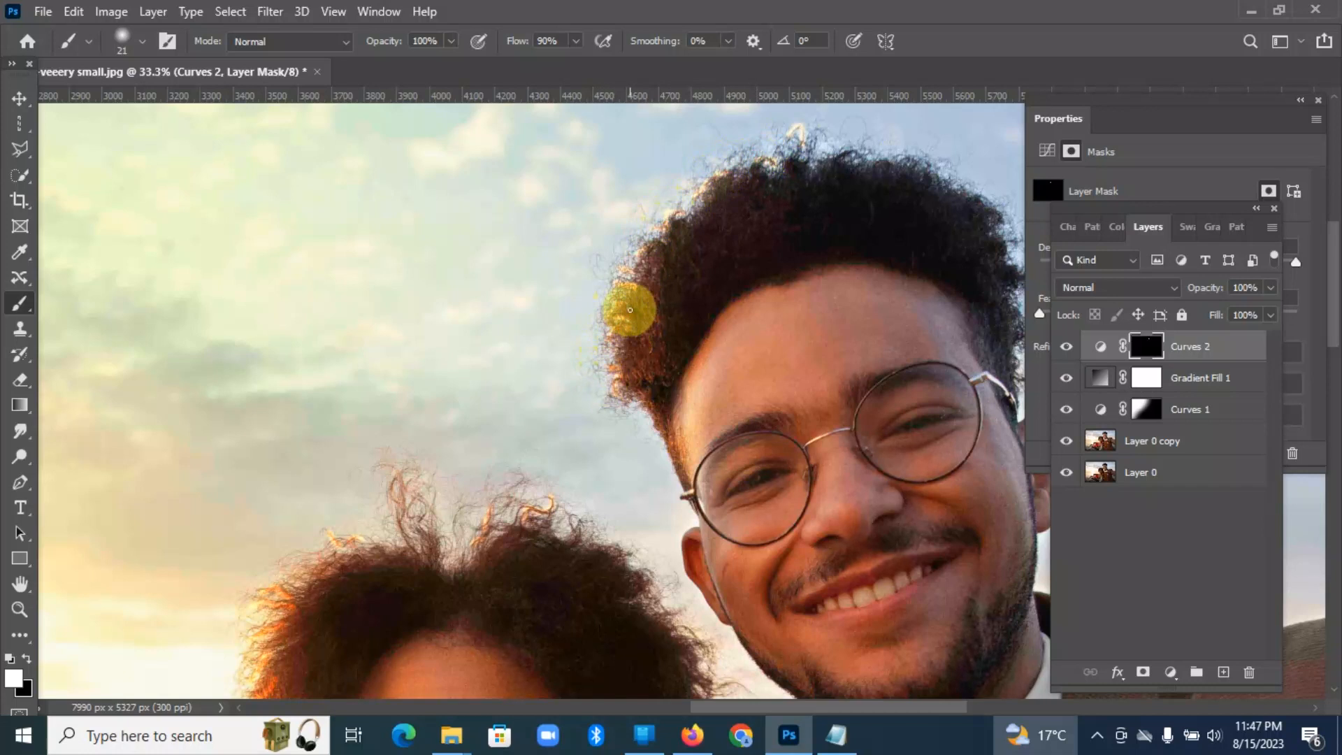
Step: Compare the whole photo with and without the Curves 2 hair highlights, leaving the layer visible
key(ctrl+minus)
key(ctrl+minus)
key(ctrl+minus)
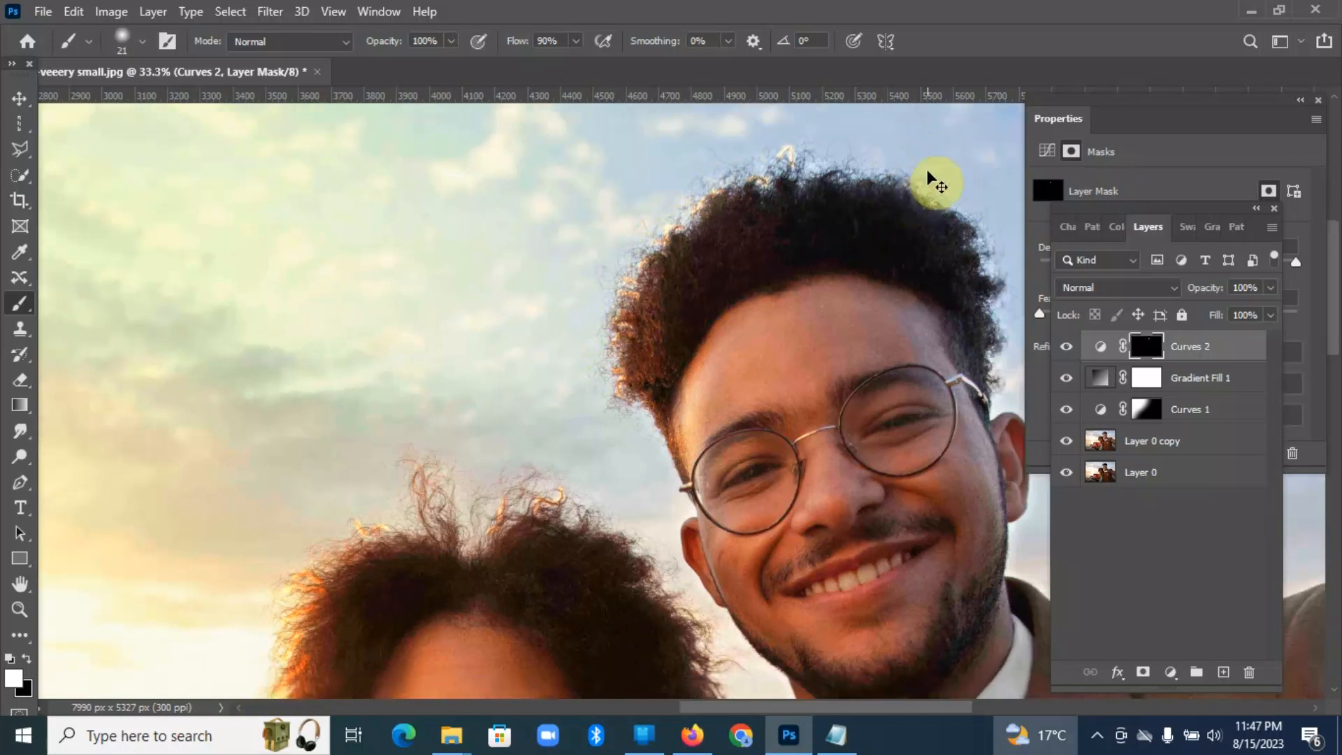
key(ctrl+minus)
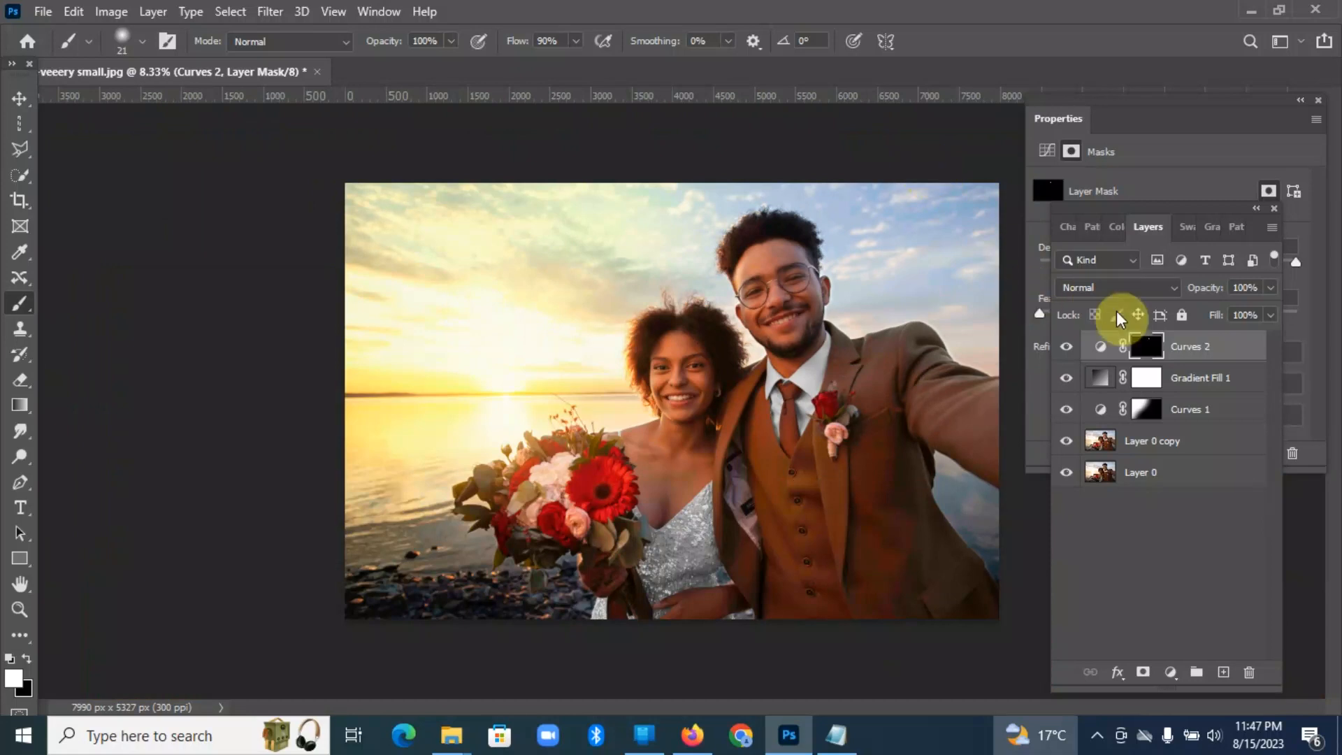
click(1066, 348)
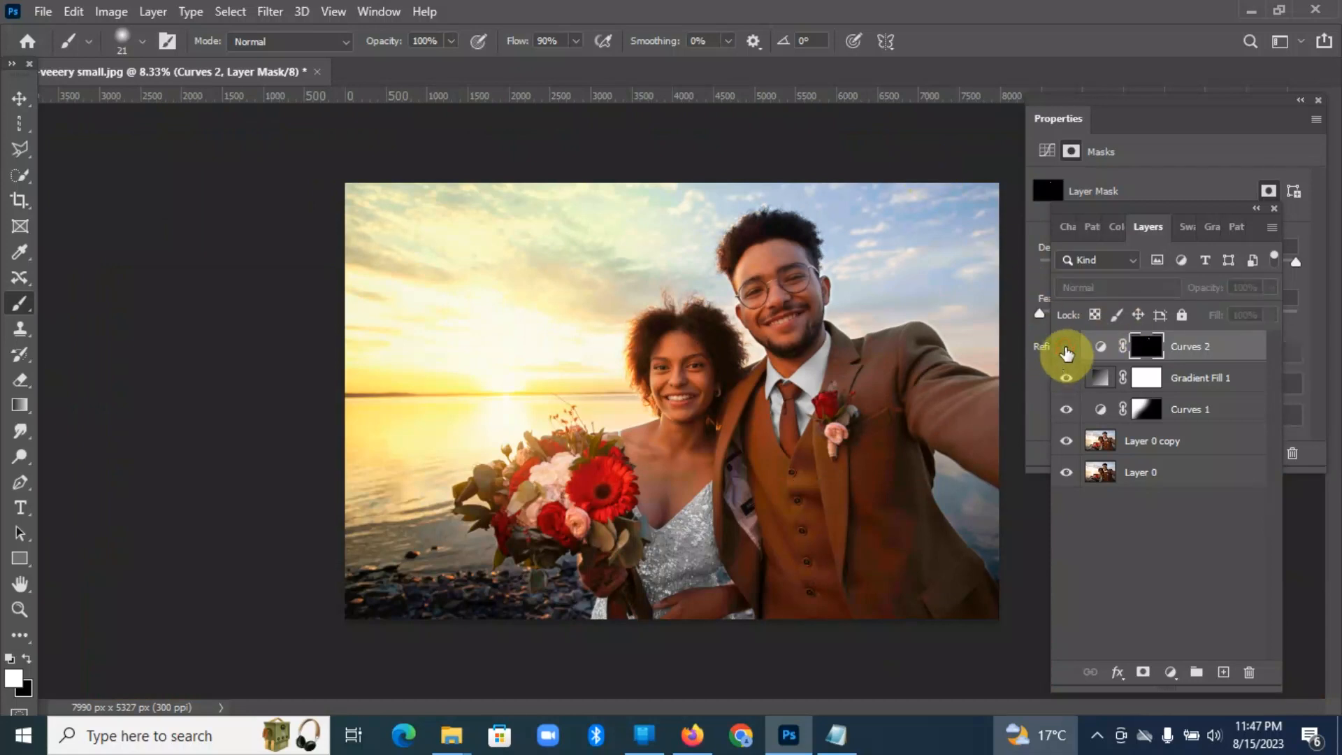
click(1066, 347)
click(1066, 347)
click(1066, 347)
click(1066, 349)
click(1066, 347)
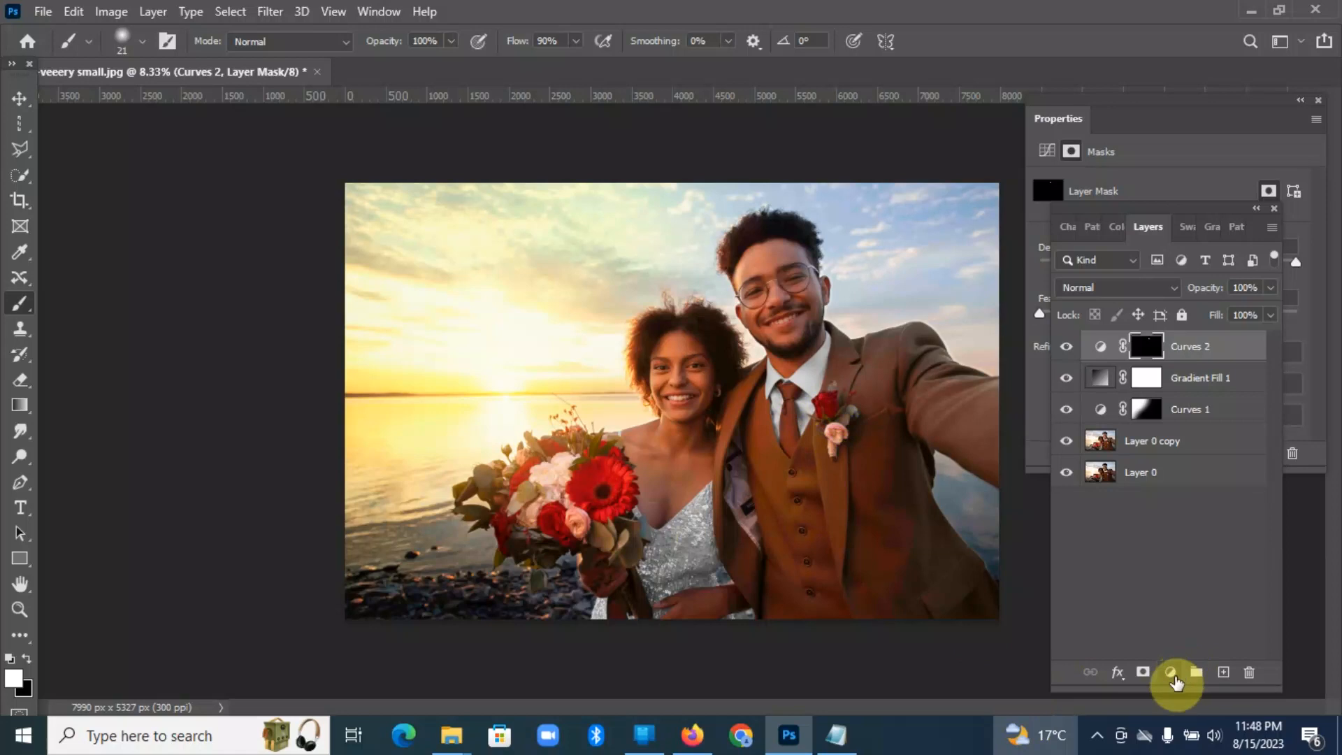
Step: Add a Curves adjustment layer above Curves 2 and move its Red curve's white point inward by about 30% of the graph's width
click(1171, 673)
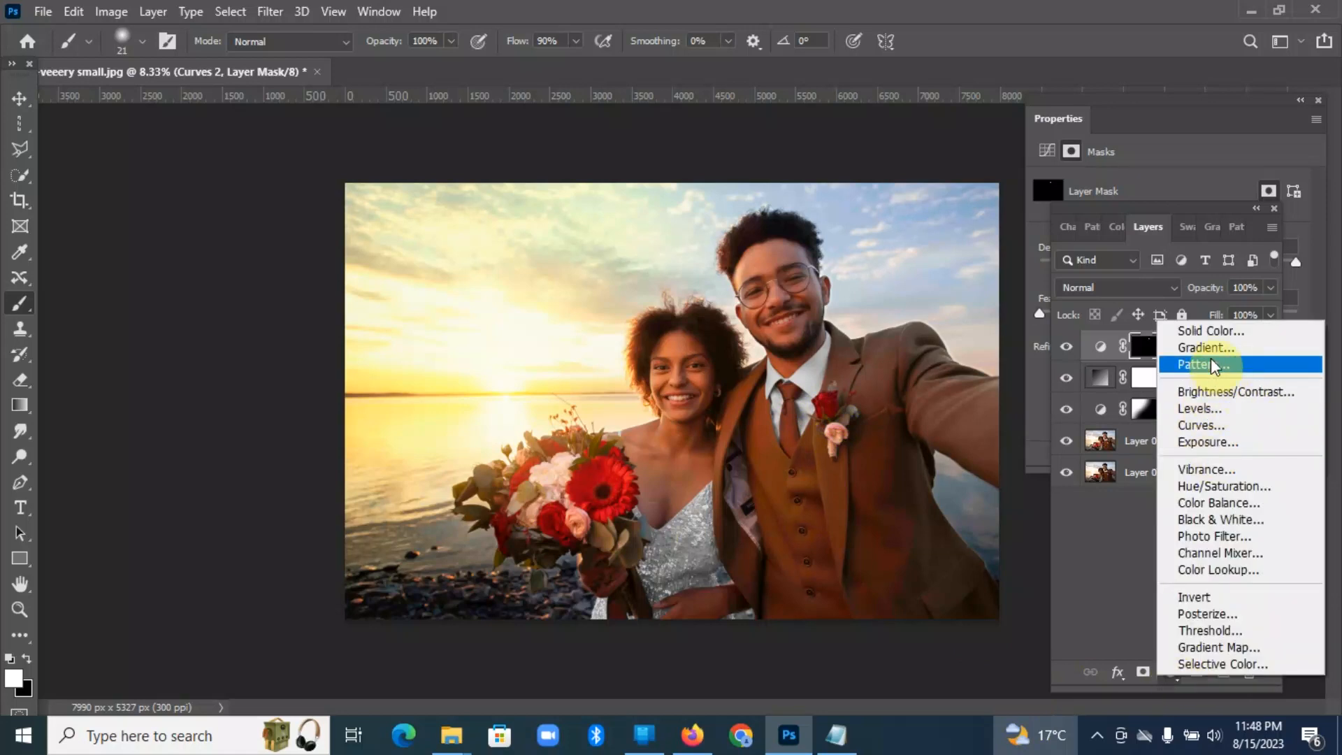
click(1202, 423)
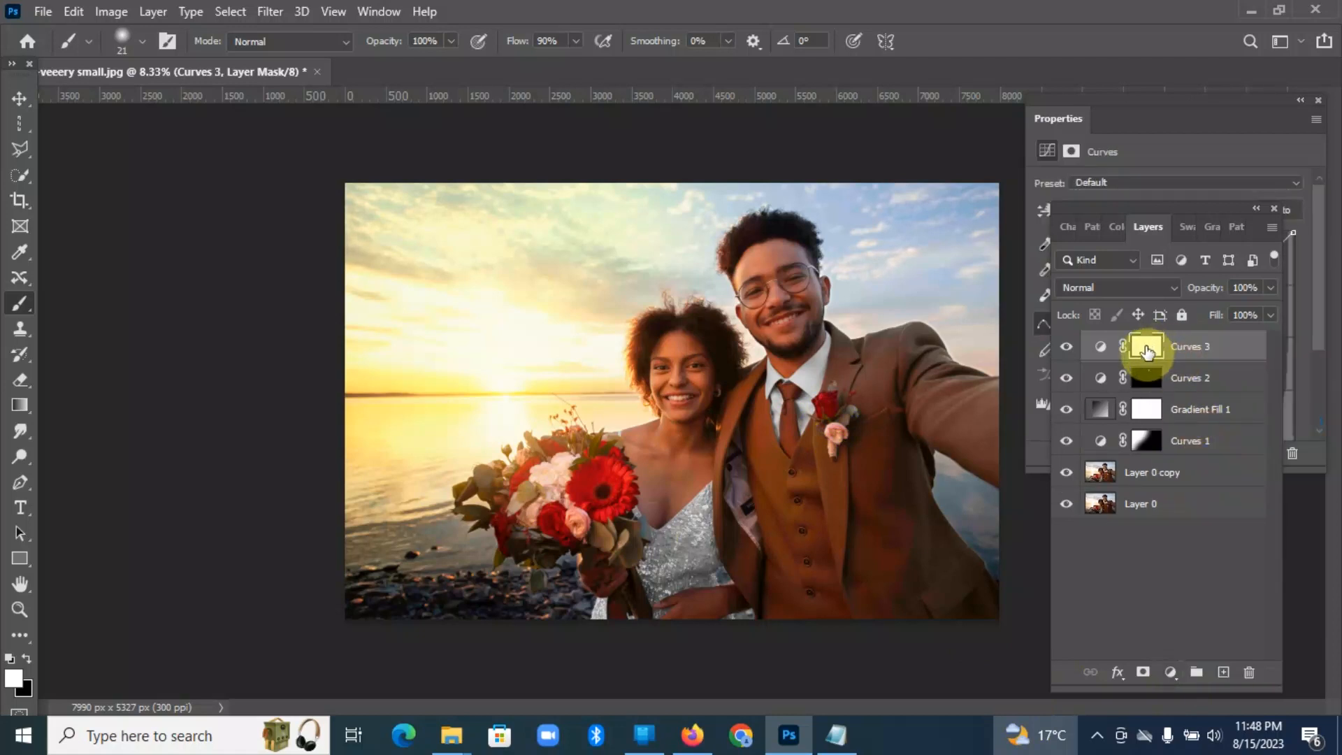
click(1187, 150)
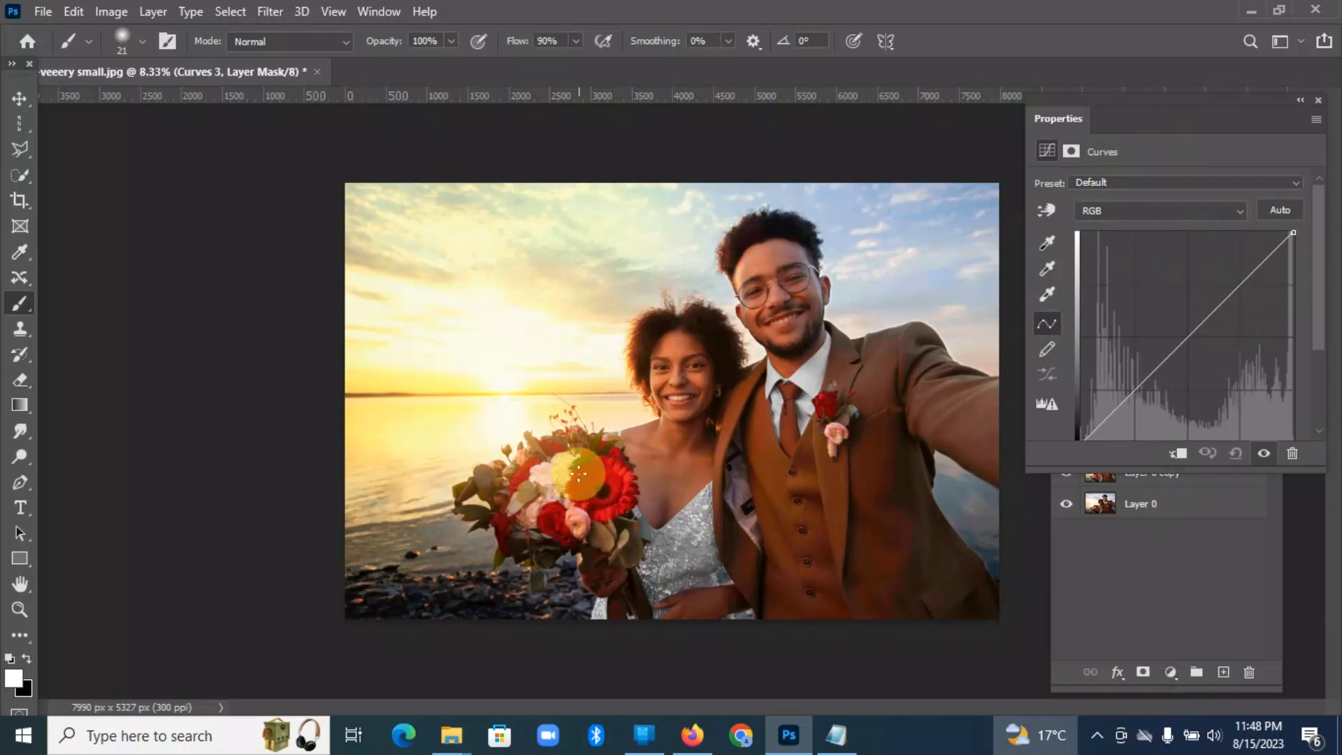
click(1241, 210)
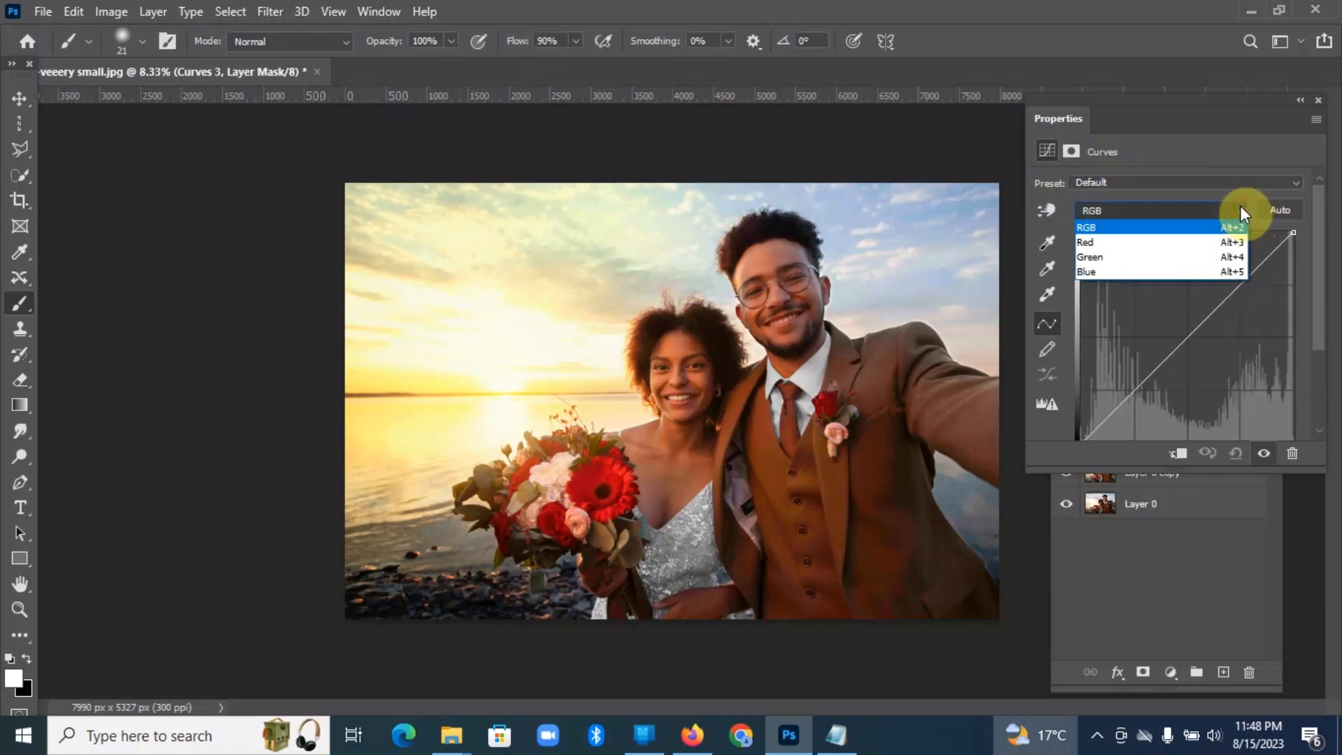
click(1171, 245)
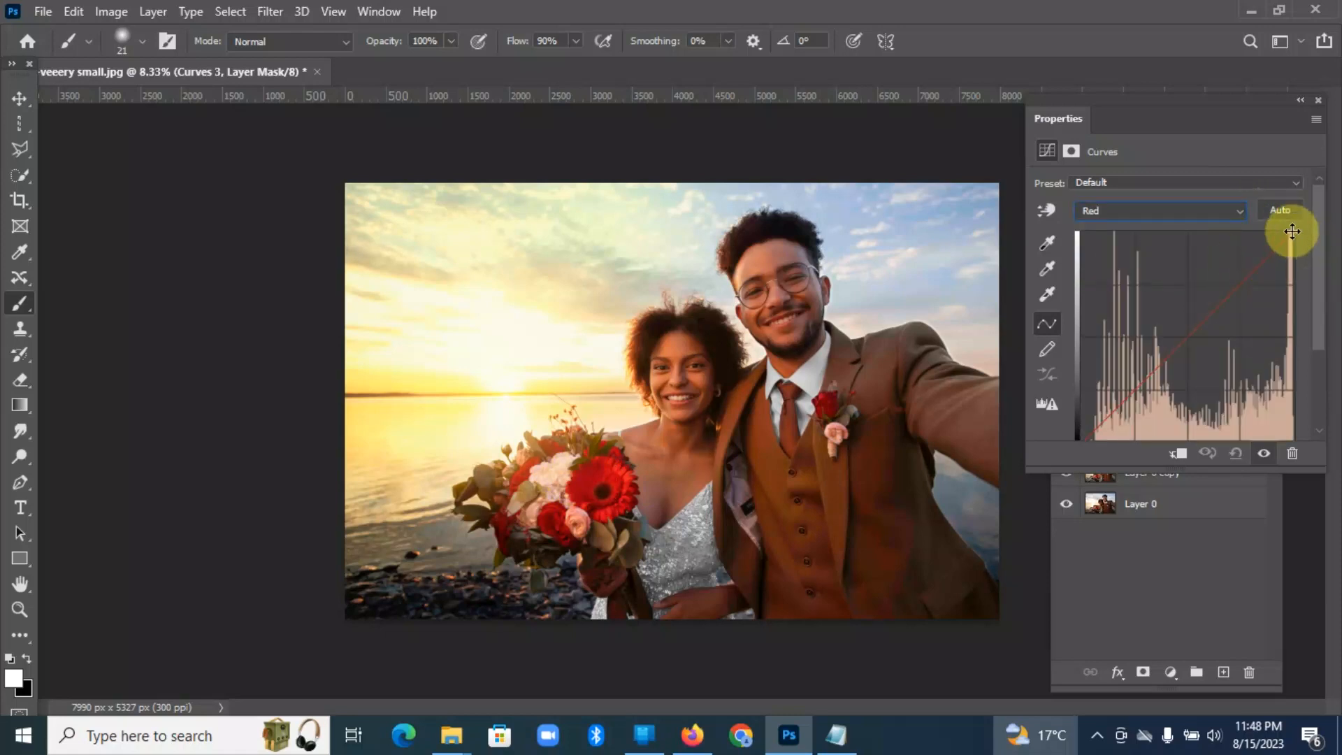
drag(1292, 232, 1228, 233)
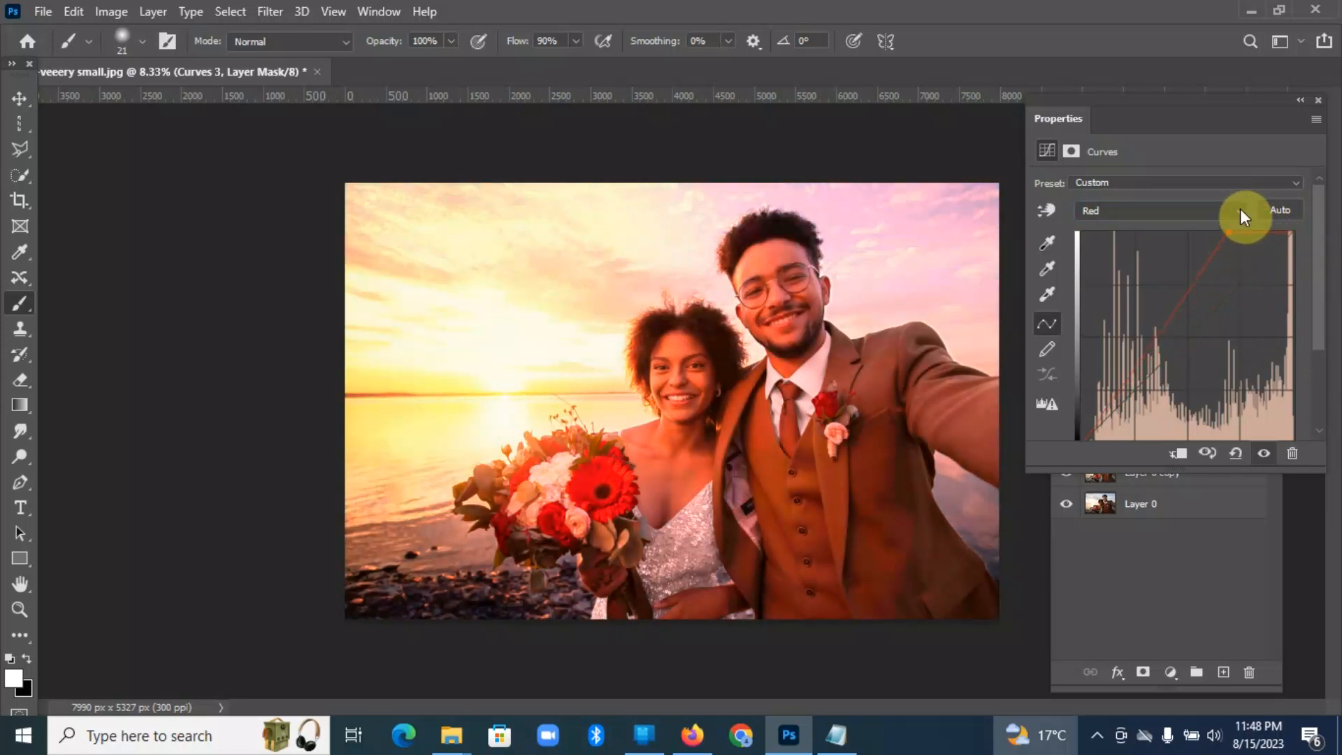
Step: Move the Green curve's white point in Curves 3 inward by about 25% of the graph's width
click(1240, 209)
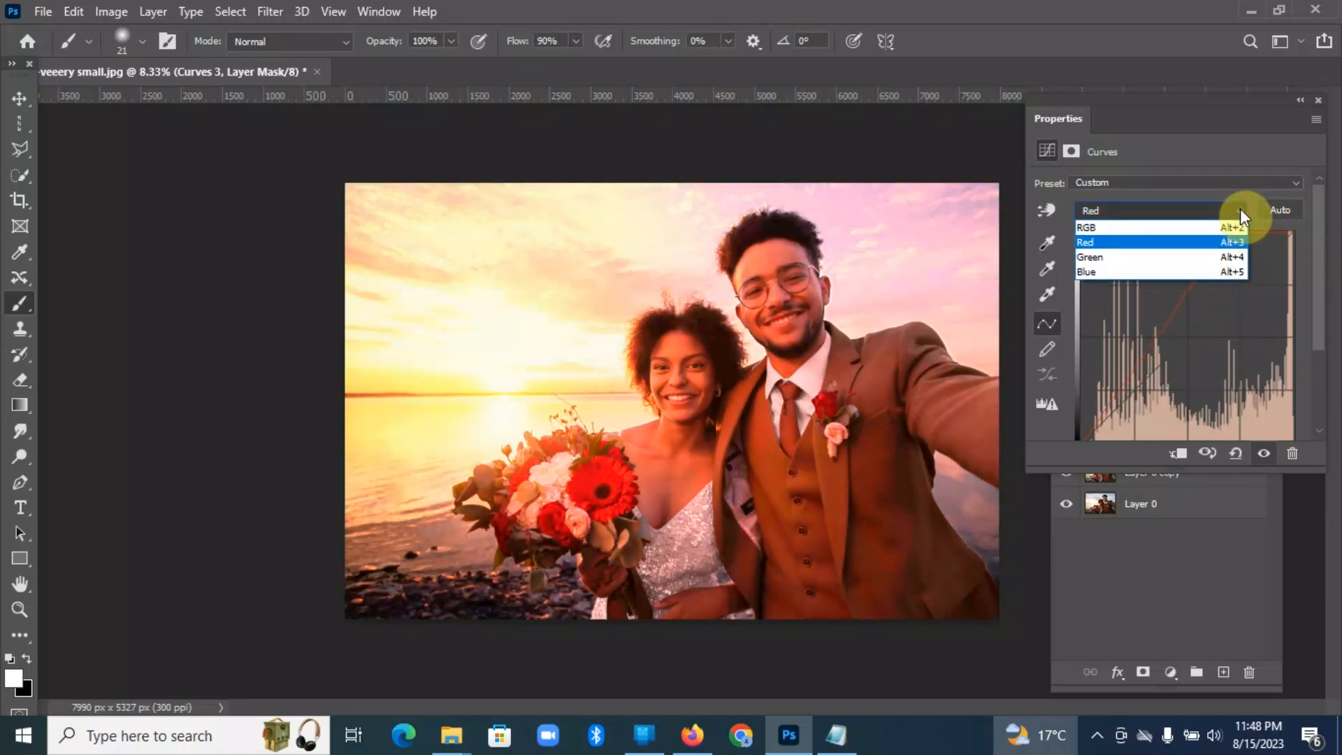
click(1117, 256)
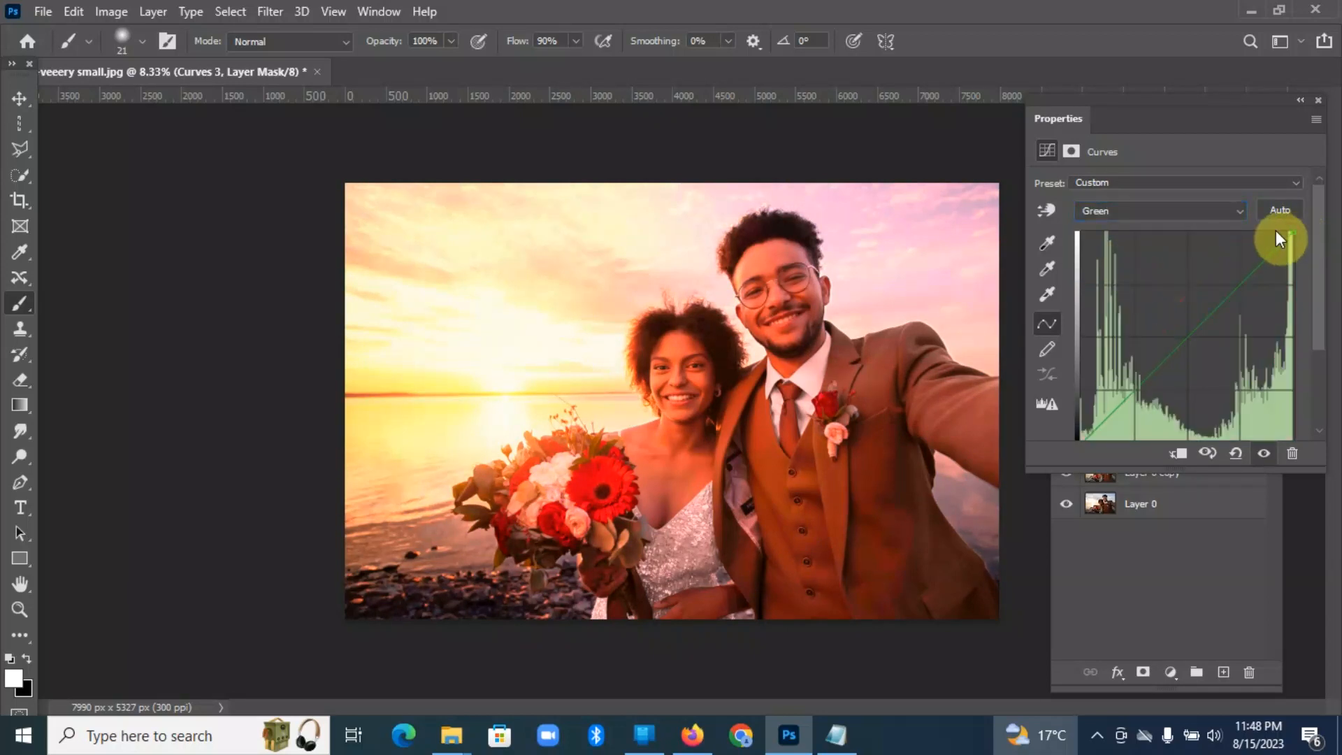
drag(1290, 231, 1249, 231)
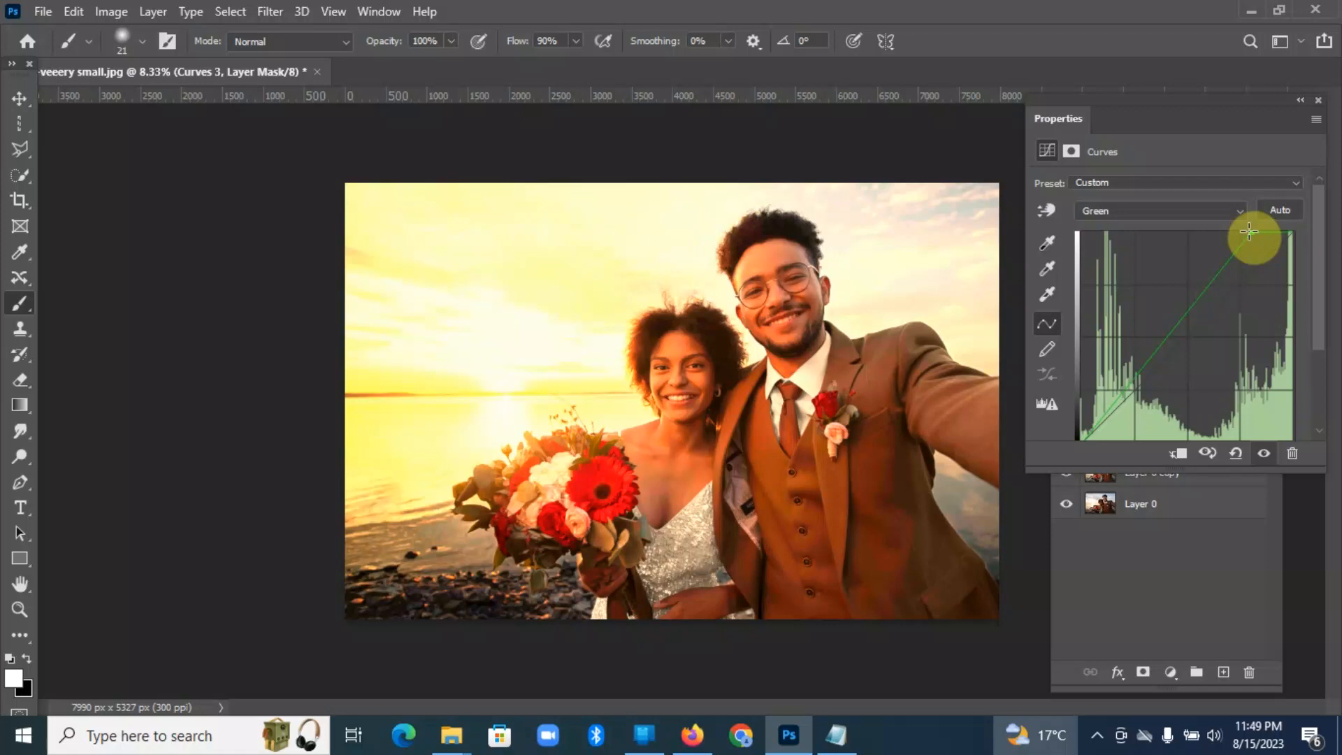
mouse_move(1250, 232)
mouse_down()
mouse_move(1237, 242)
mouse_move(1240, 231)
mouse_up()
Step: Brighten Curves 3 by moving the RGB curve's white point inward by about 20% of the graph's width
click(1242, 211)
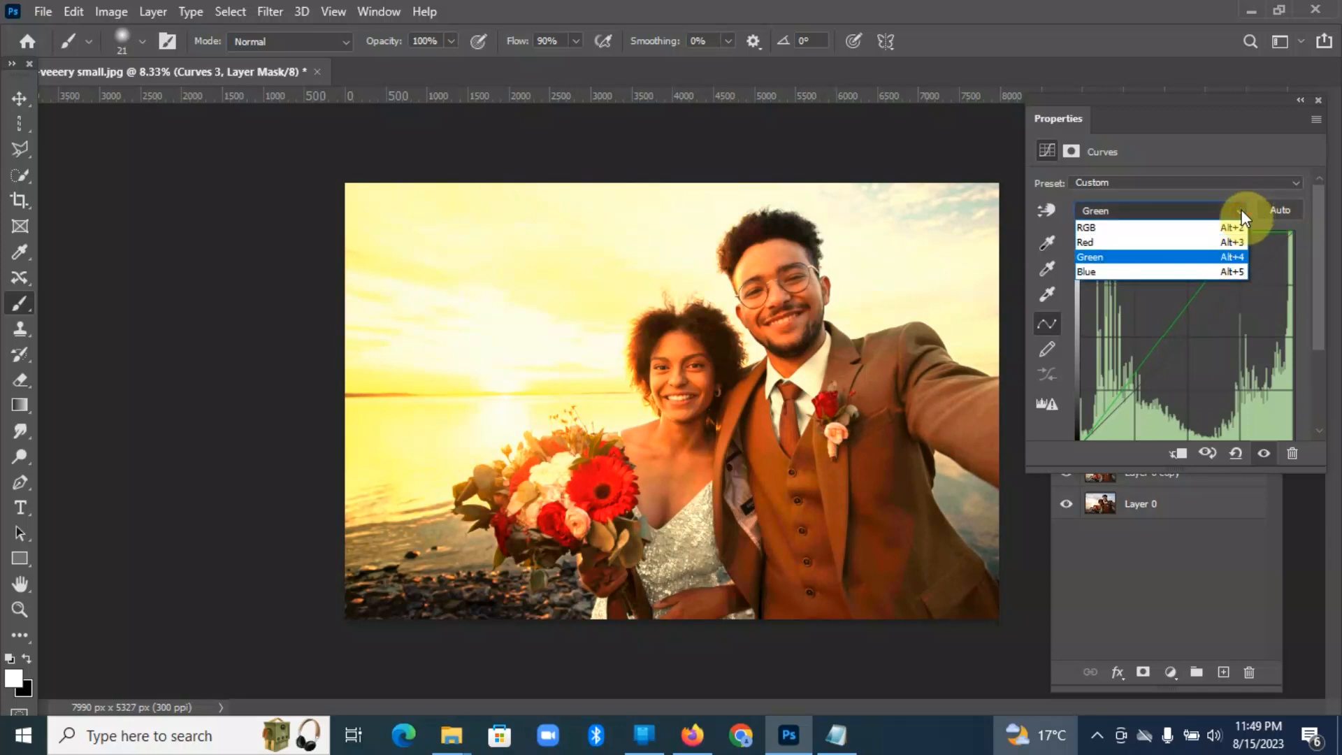
click(1167, 227)
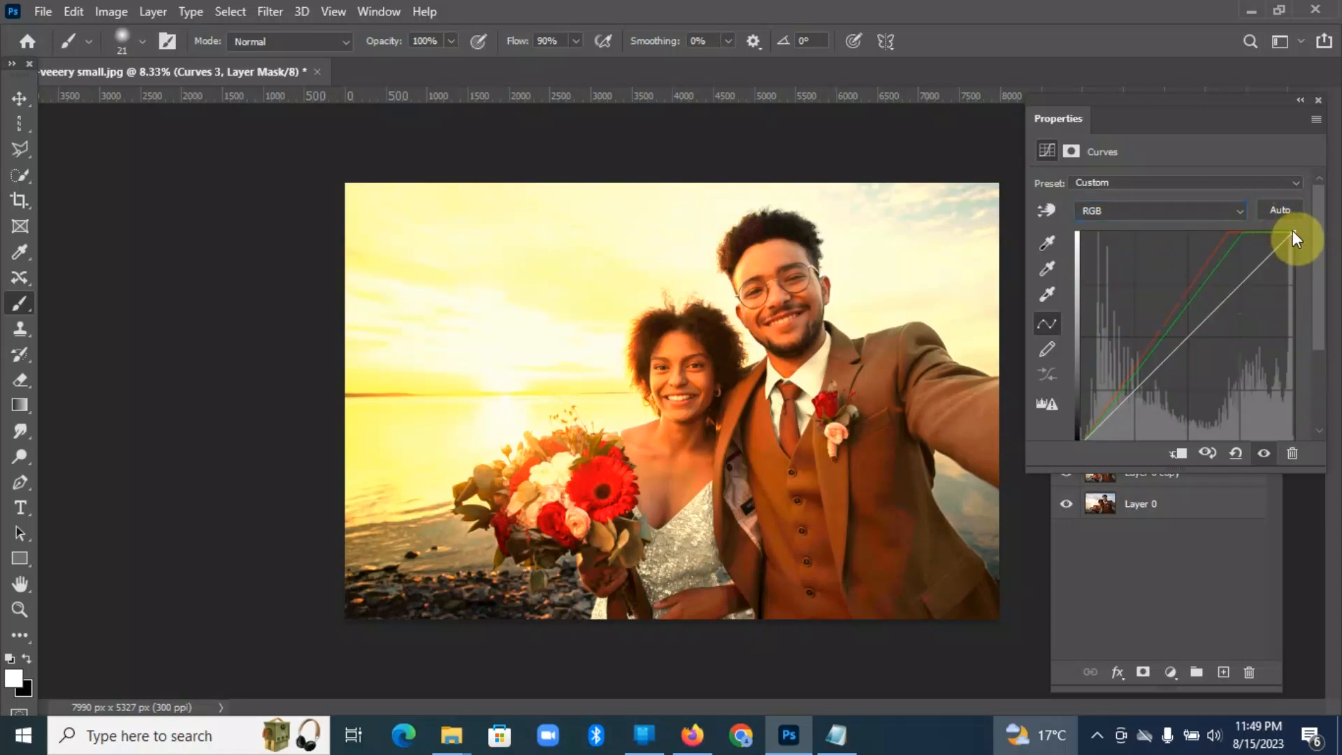
drag(1293, 232, 1251, 219)
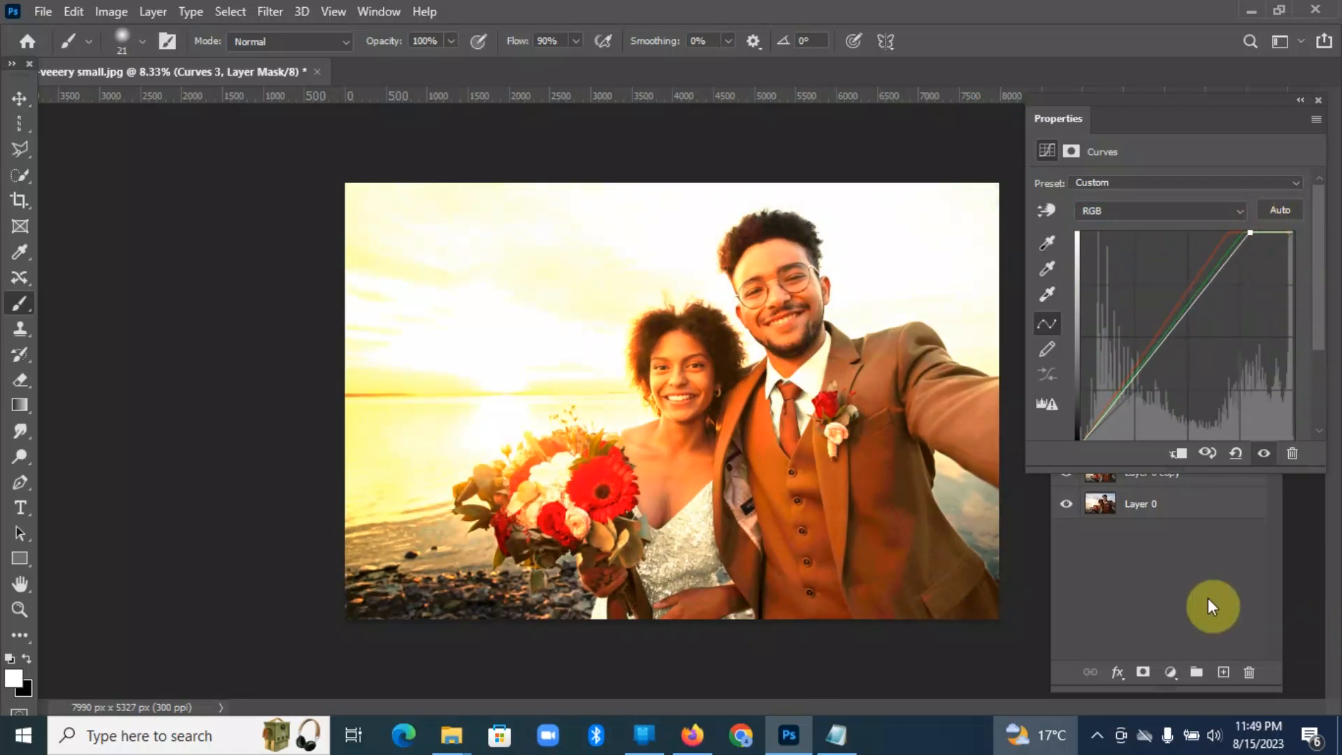
Step: Invert the Curves 3 layer mask to black to hide the adjustment
key(F7)
click(1149, 349)
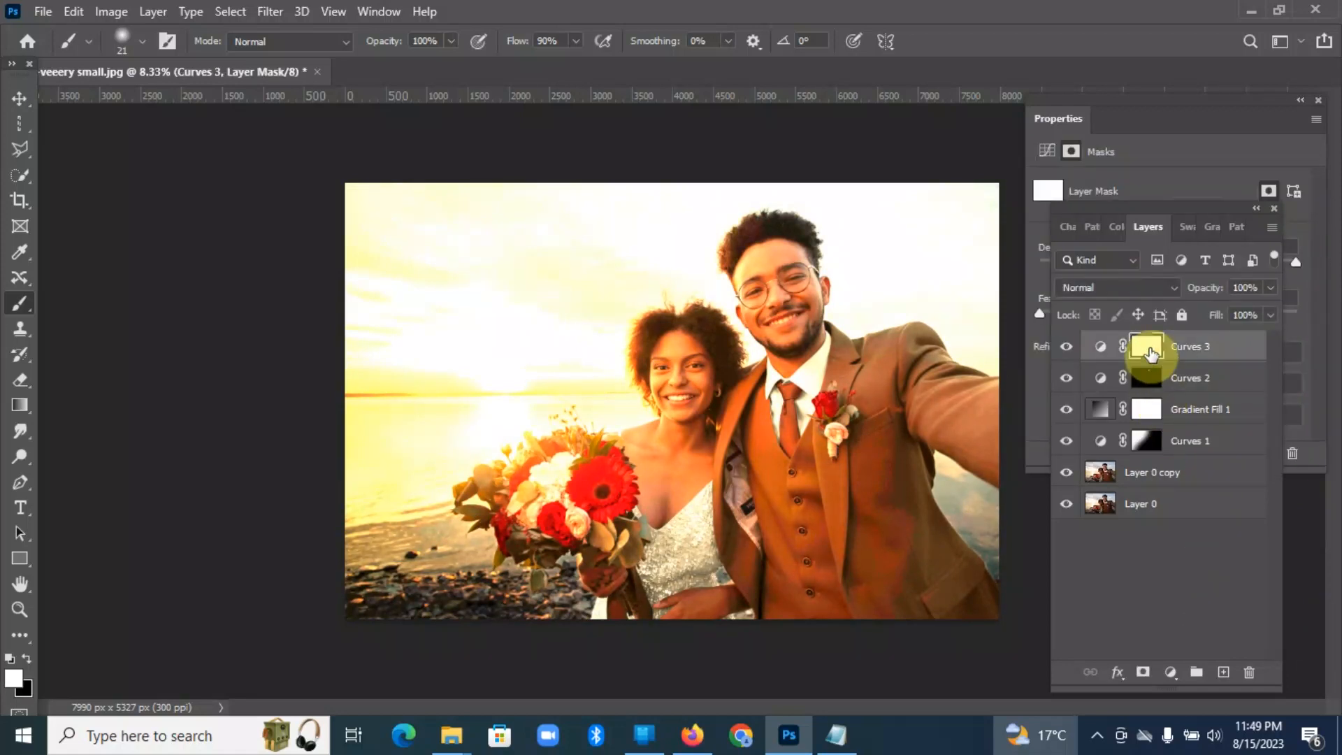
key(ctrl+i)
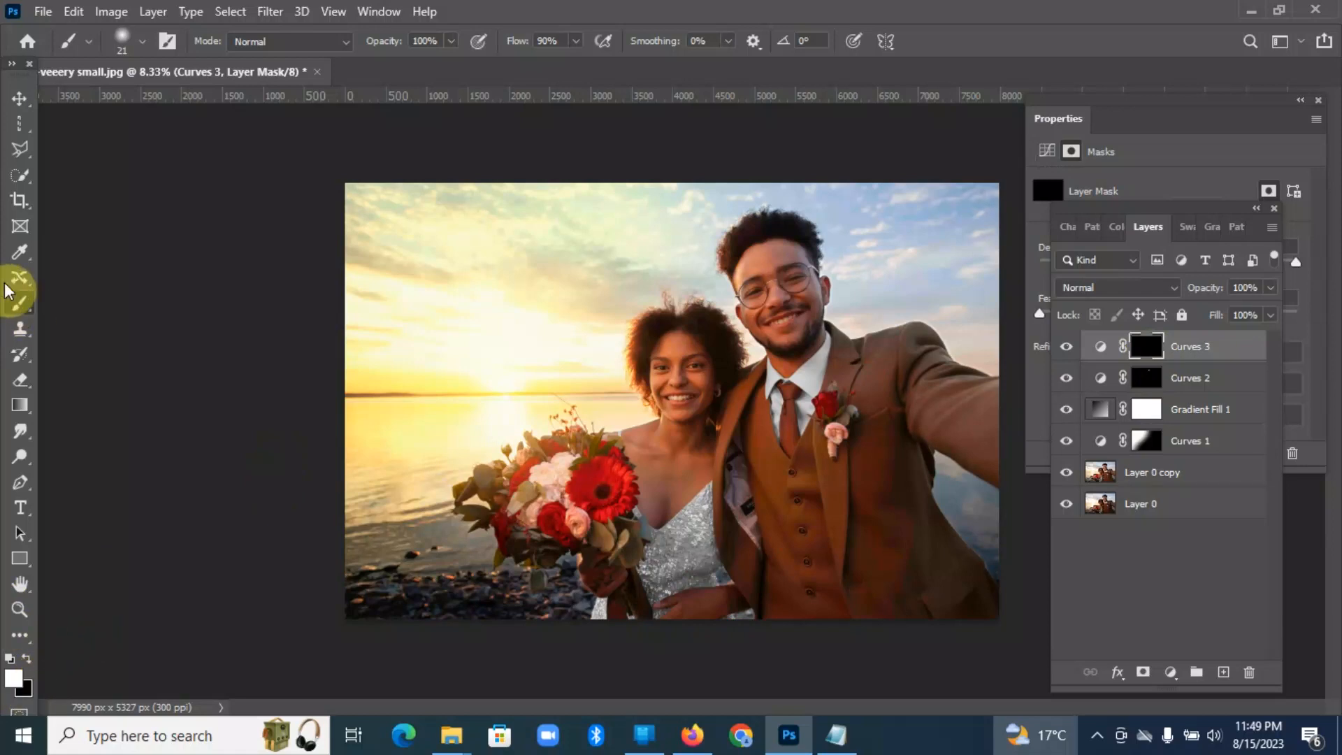
Step: Choose the Soft Round brush at 1102 px and paint the large red bouquet flower into the Curves 3 mask in white
click(143, 41)
drag(236, 285, 237, 258)
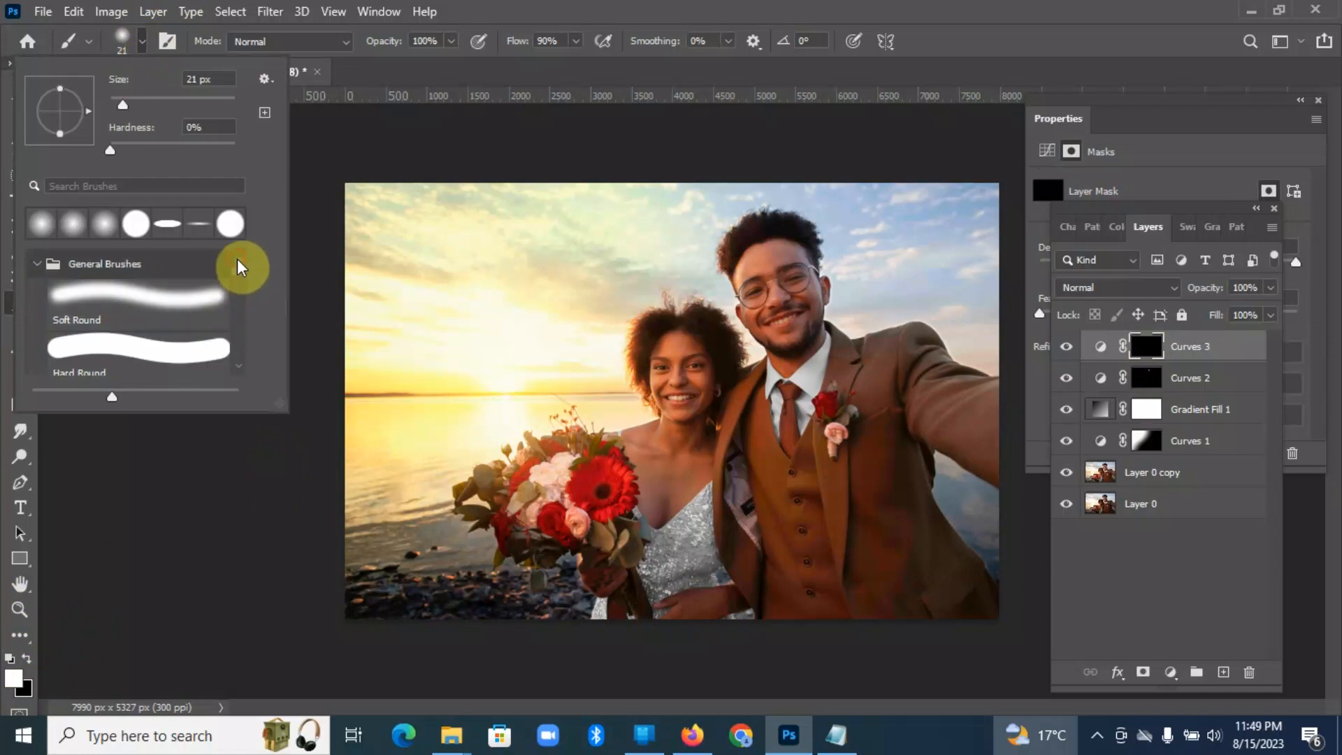
click(169, 305)
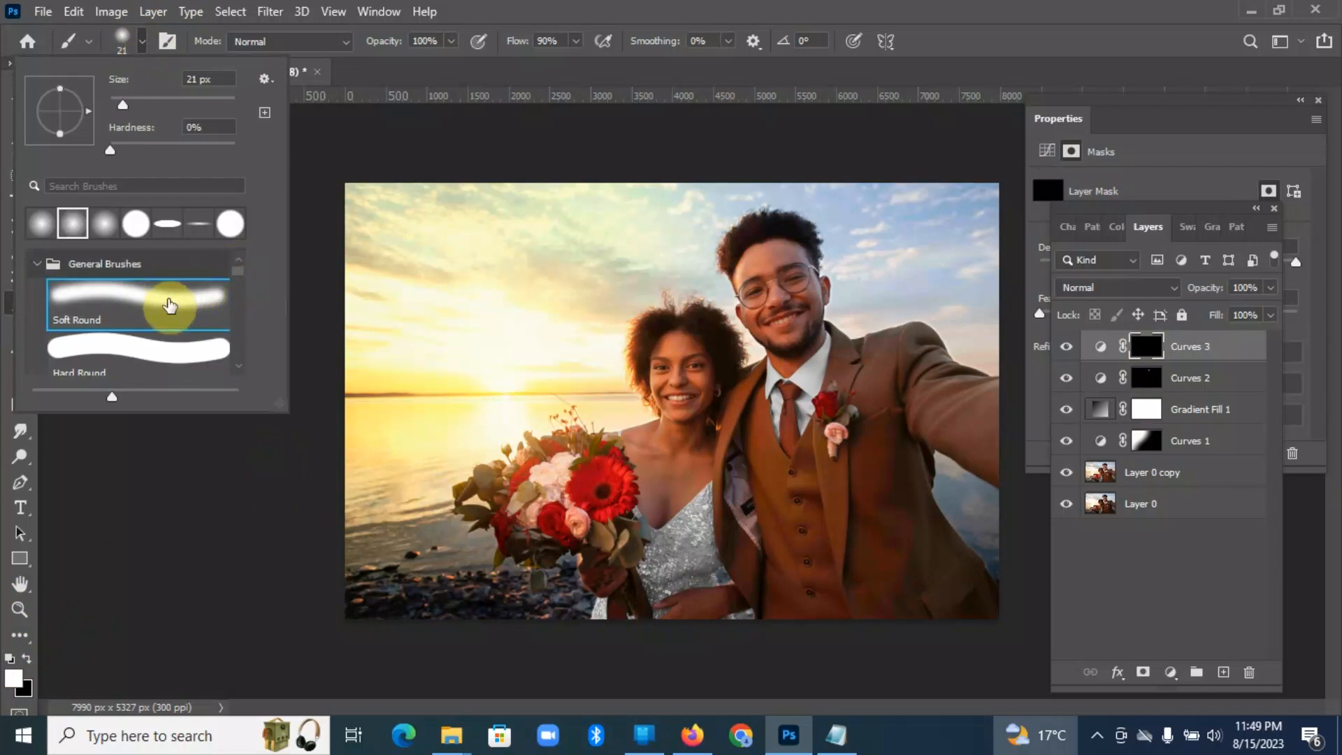
mouse_move(115, 100)
mouse_down()
mouse_move(169, 106)
mouse_move(619, 454)
mouse_move(225, 106)
mouse_up()
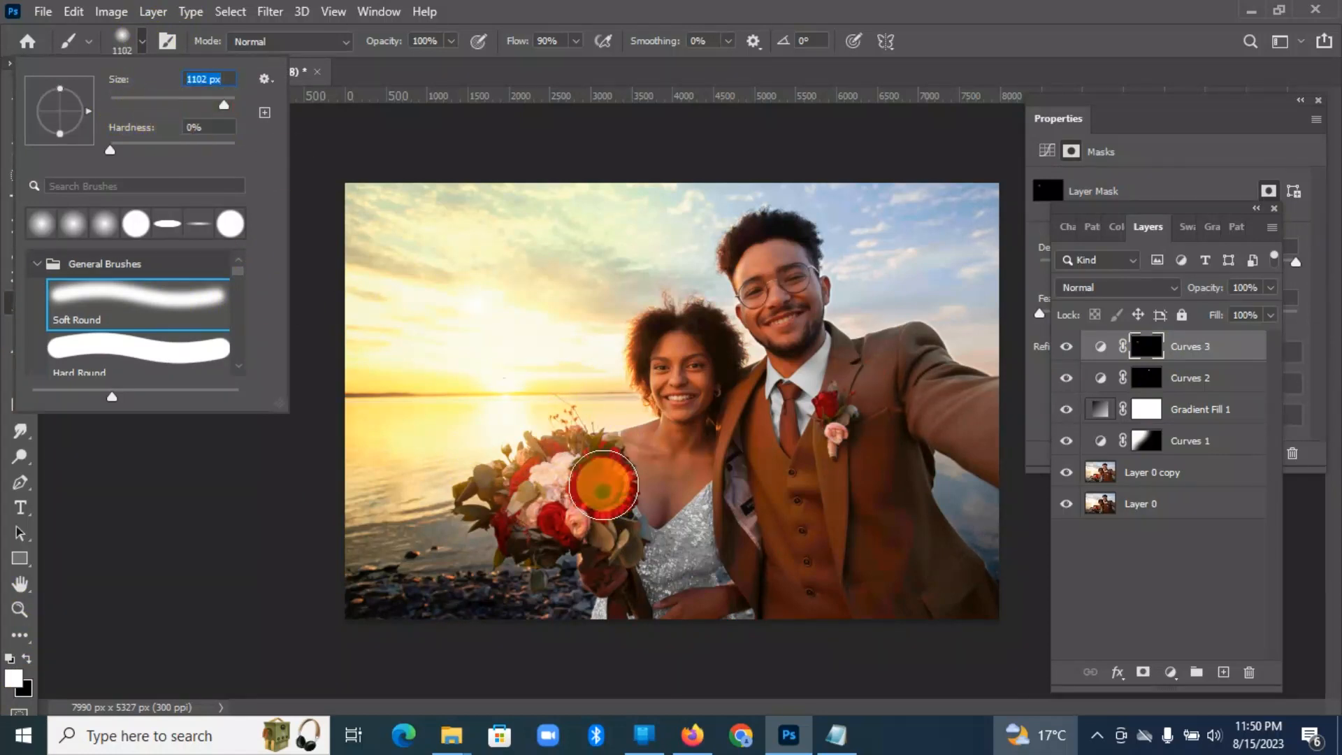
click(603, 485)
click(603, 485)
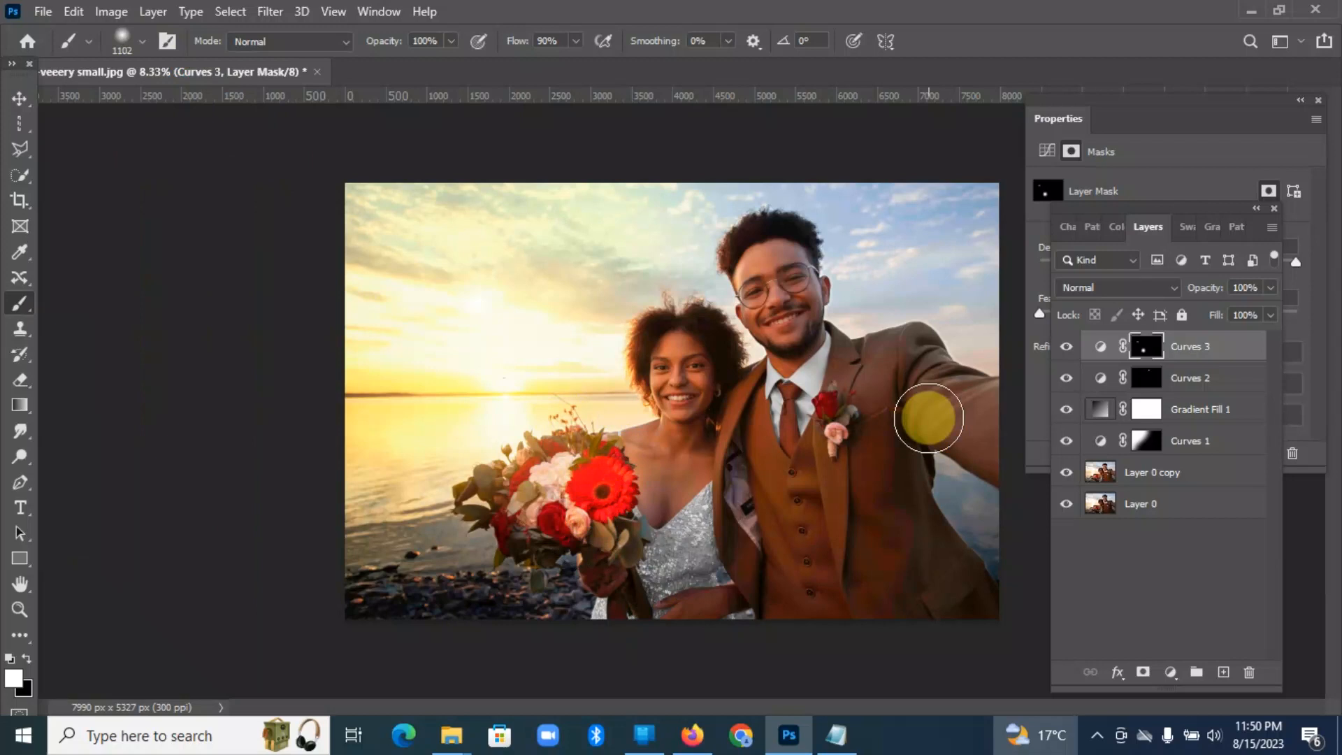
Step: Paint the red boutonniere rose and sunlit bouquet leaves into the Curves 3 mask with a smaller soft brush, about 196 to 291 px
click(142, 42)
drag(223, 105, 203, 106)
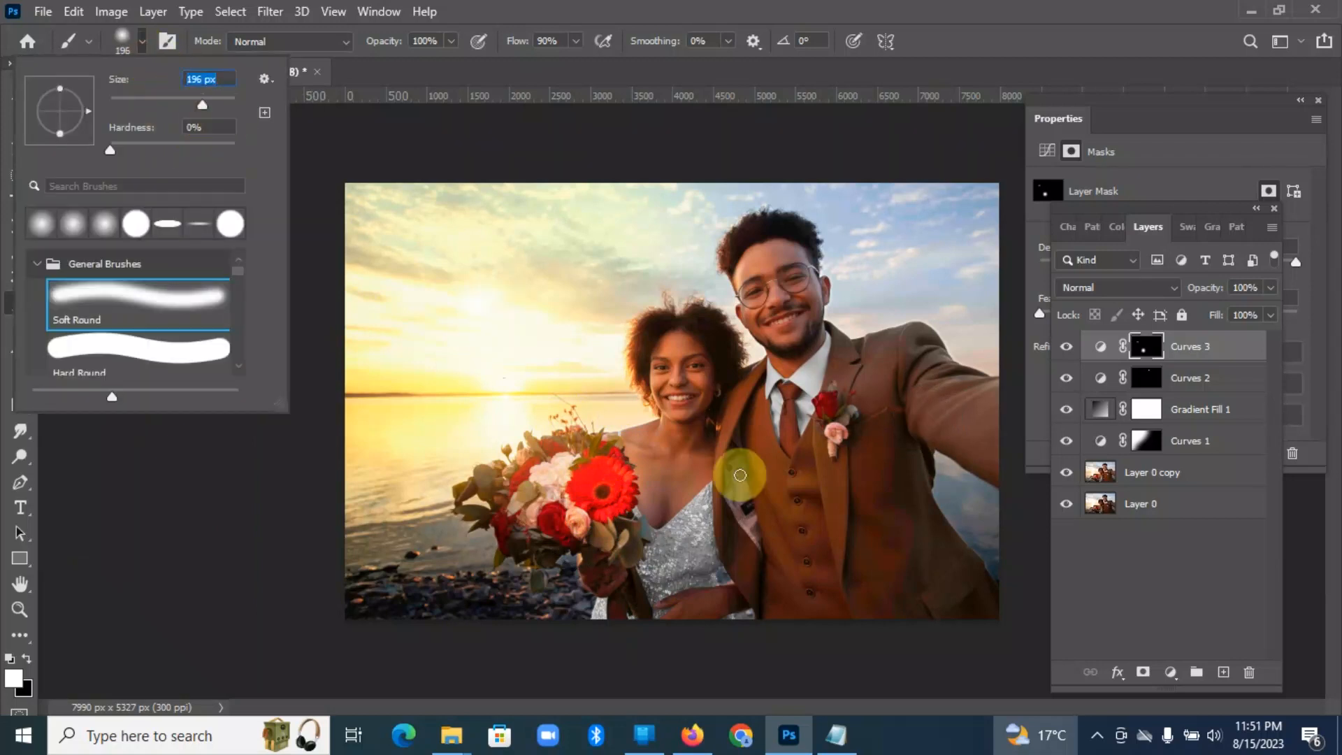
drag(837, 405, 829, 401)
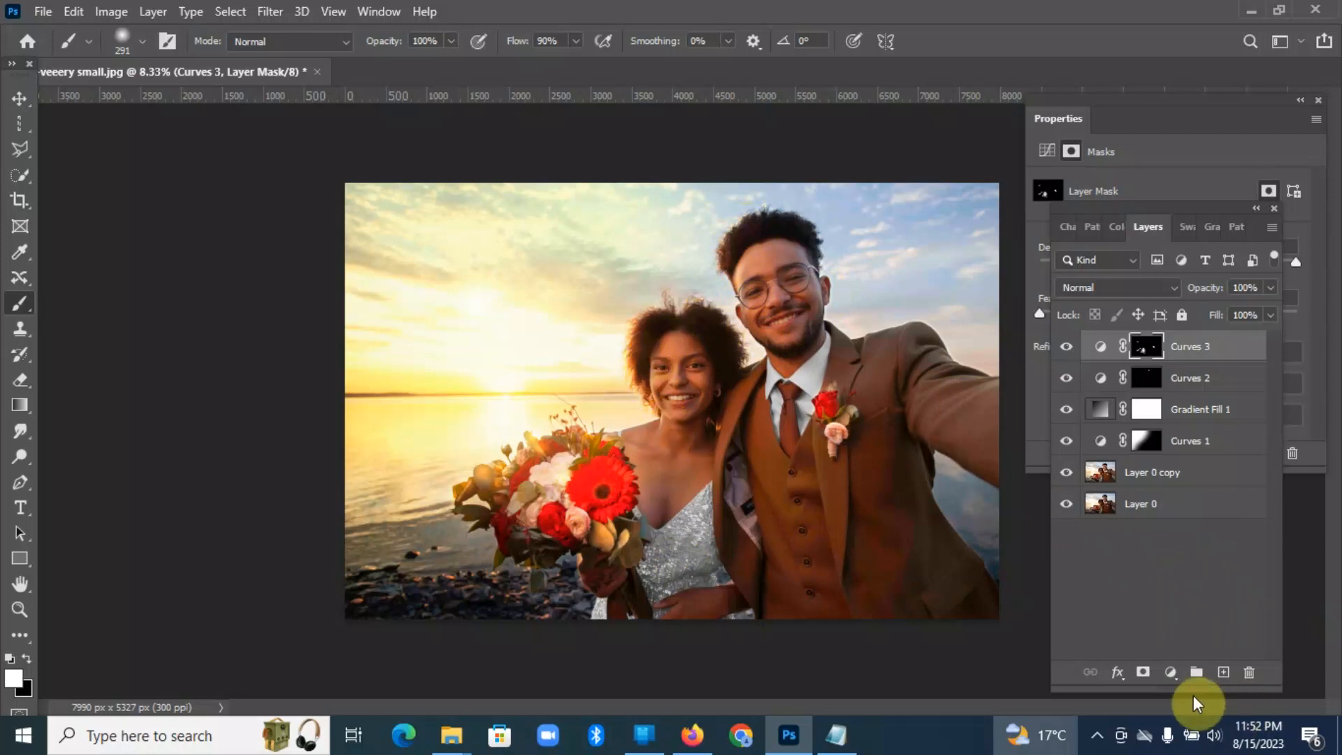
Step: Add a Curves adjustment layer above Curves 3 and lower its Blue curve's white point by about 30% of the graph's height
click(1170, 672)
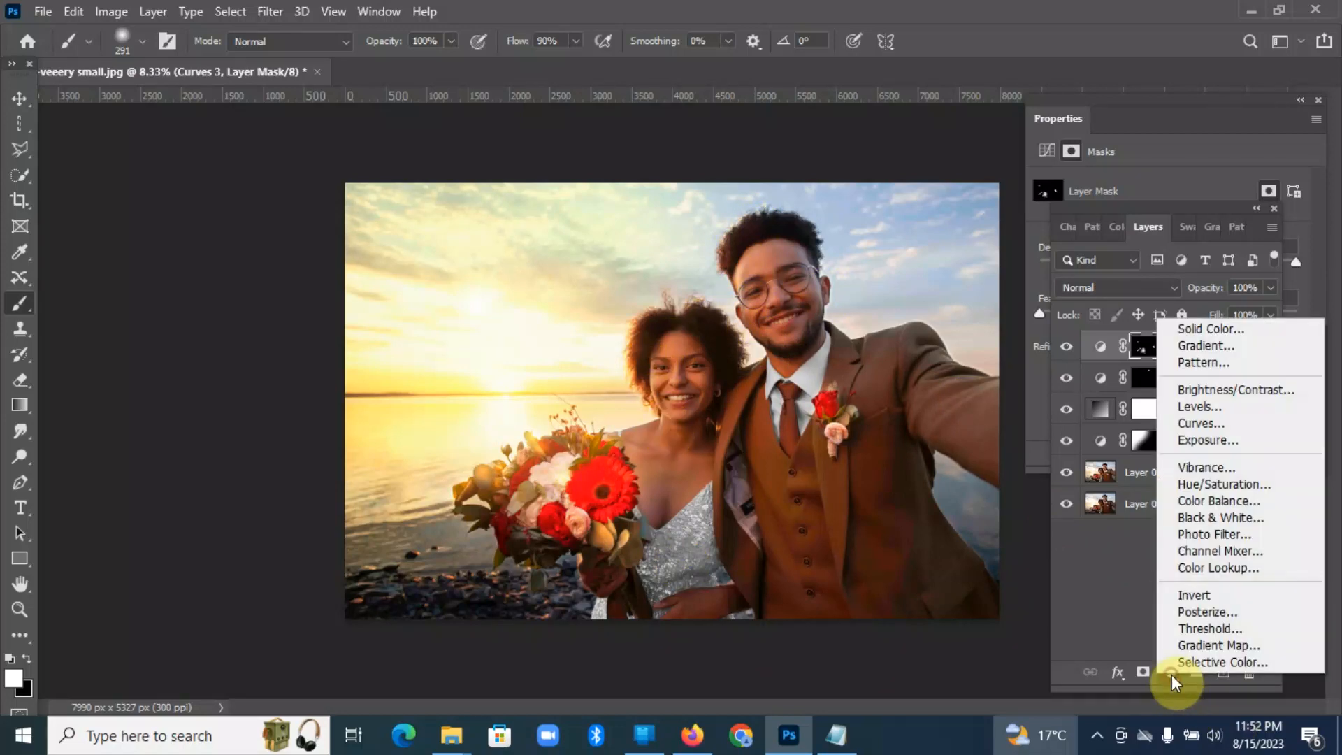
click(1203, 422)
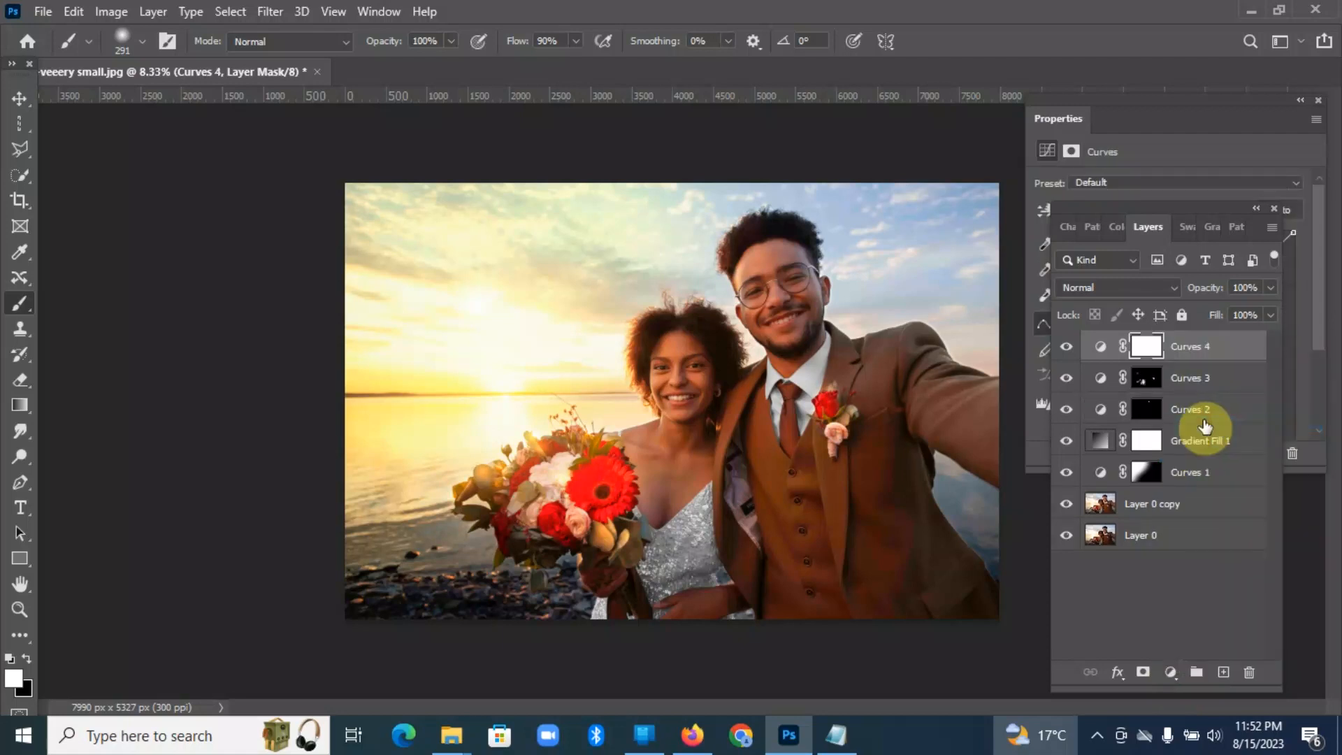
click(1180, 150)
click(1243, 211)
click(1138, 274)
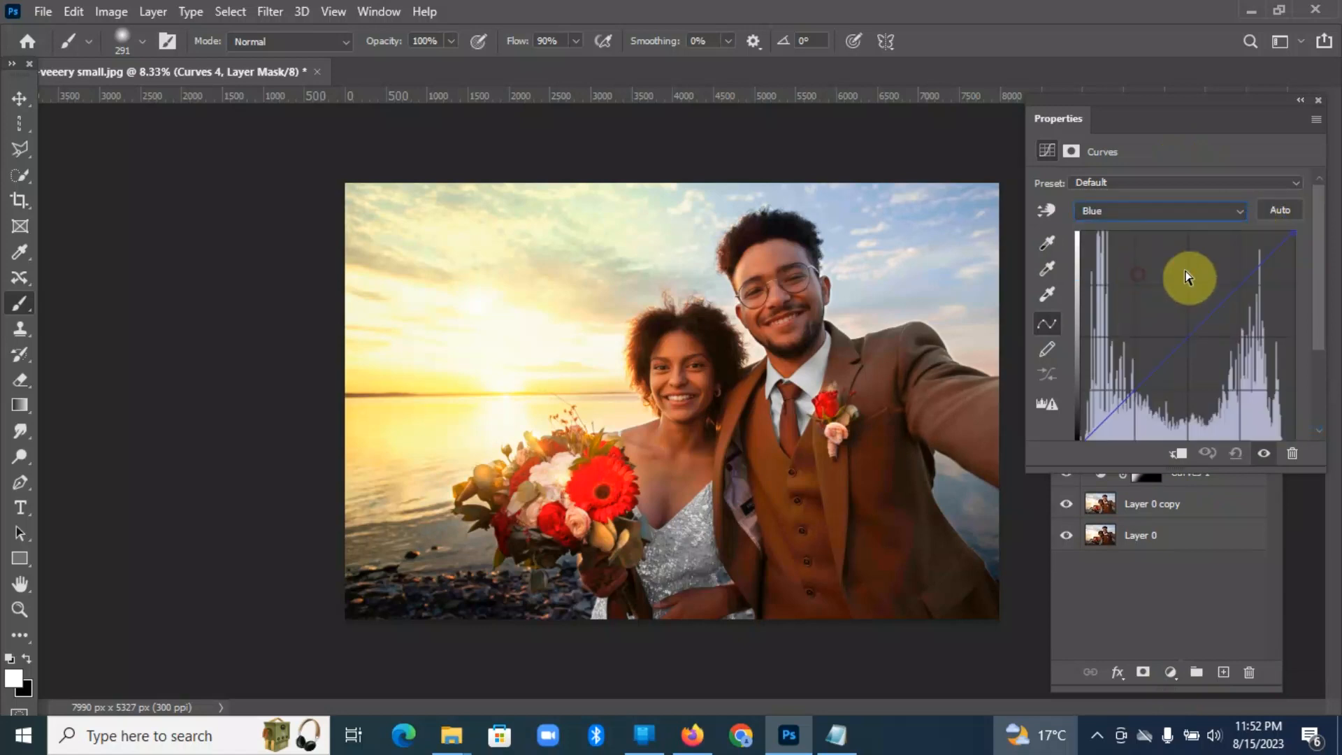
drag(1297, 233, 1300, 297)
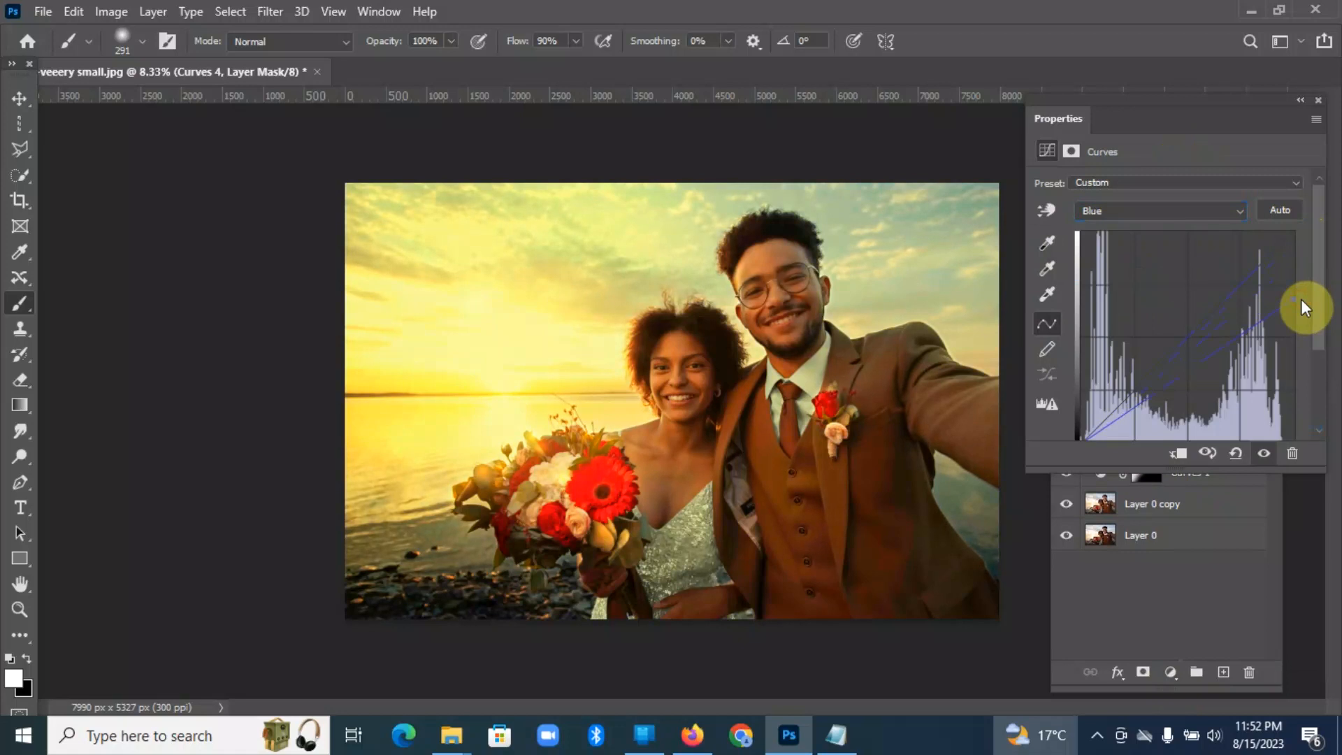
Step: Lower the Green curve's white point in Curves 4 by about 12% of the graph's height
click(1240, 208)
click(1186, 264)
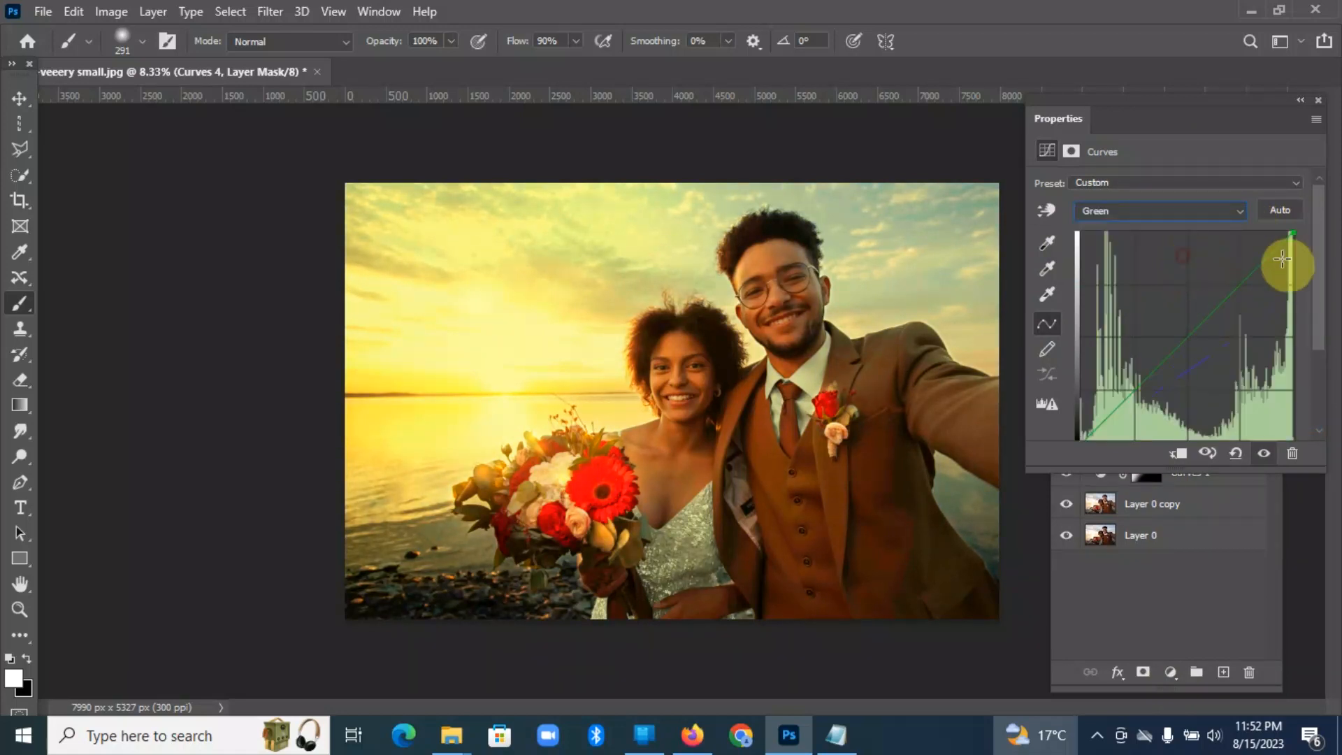
mouse_move(1293, 237)
mouse_down()
mouse_move(1293, 282)
mouse_move(1290, 259)
mouse_up()
Step: Brighten Curves 4 by moving the RGB curve's white point inward by about 40% of the graph's width
click(1243, 211)
click(1205, 227)
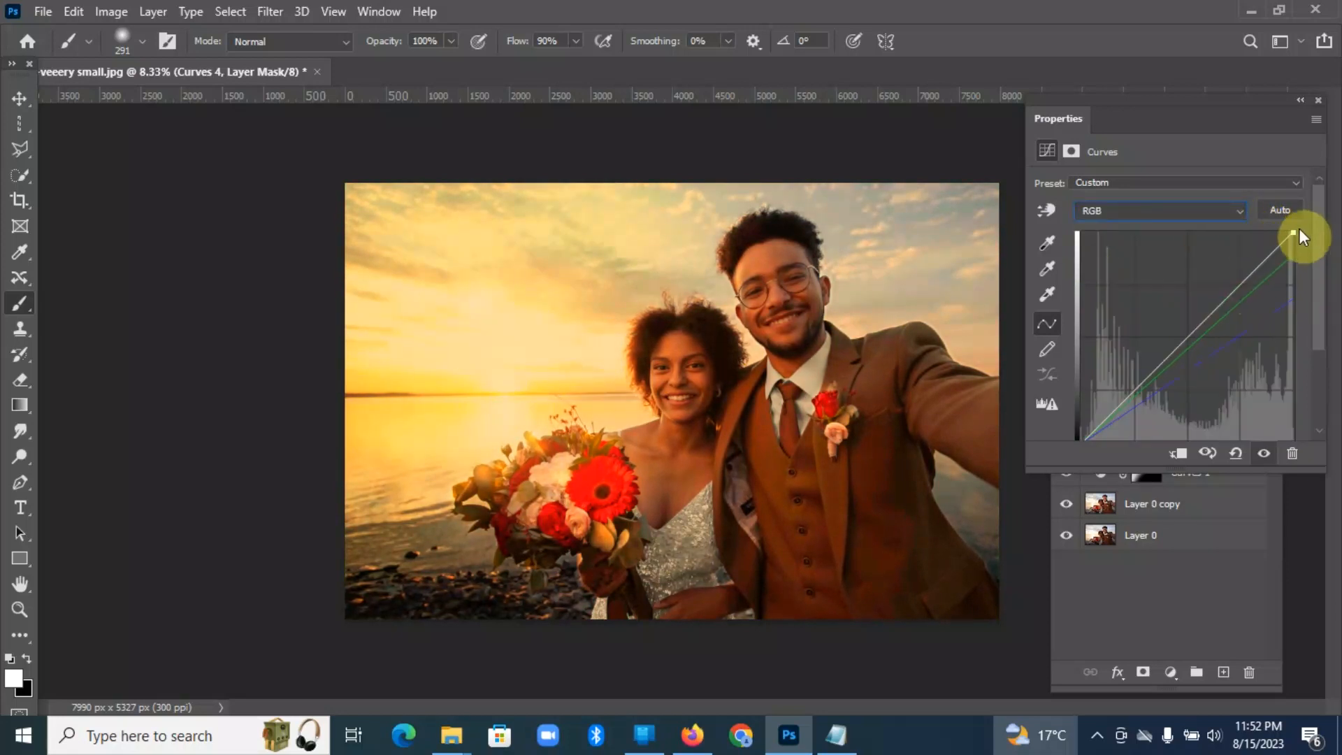
drag(1292, 231, 1208, 226)
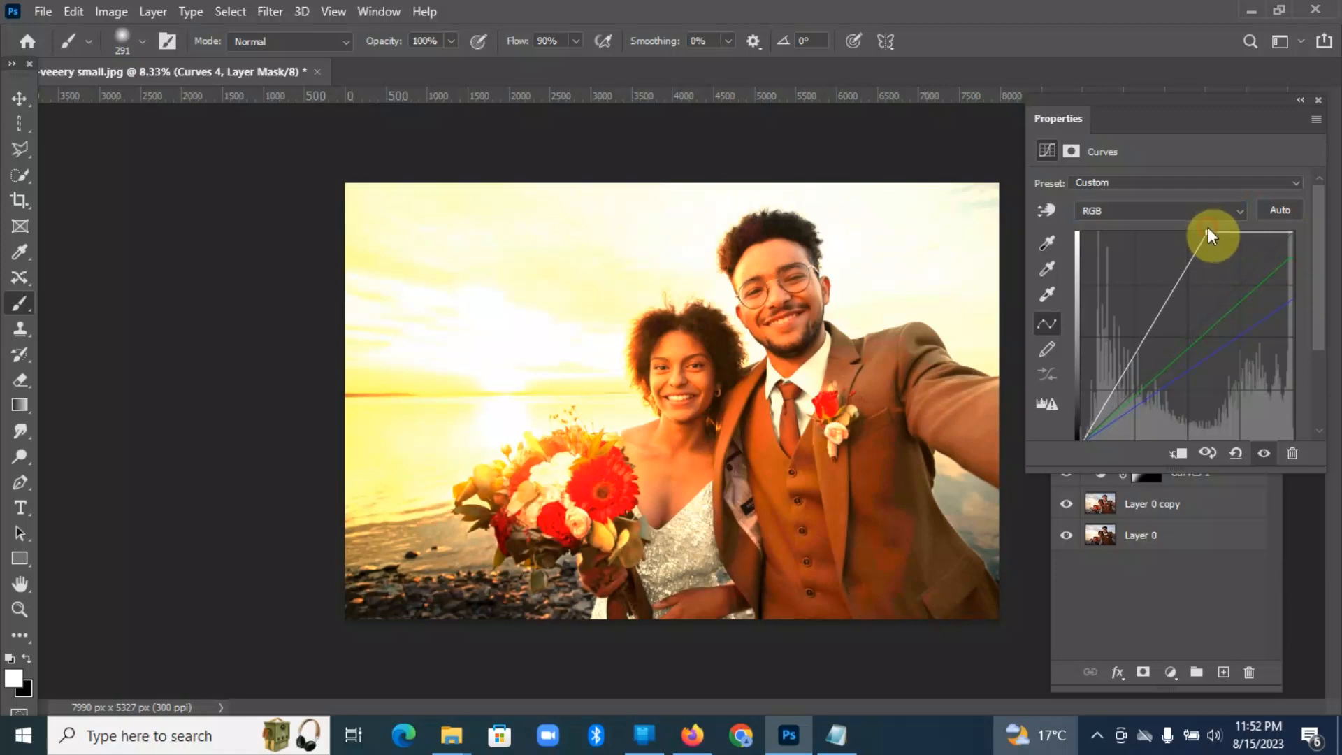
Step: Invert the Curves 4 layer mask to black to hide the adjustment
click(1194, 602)
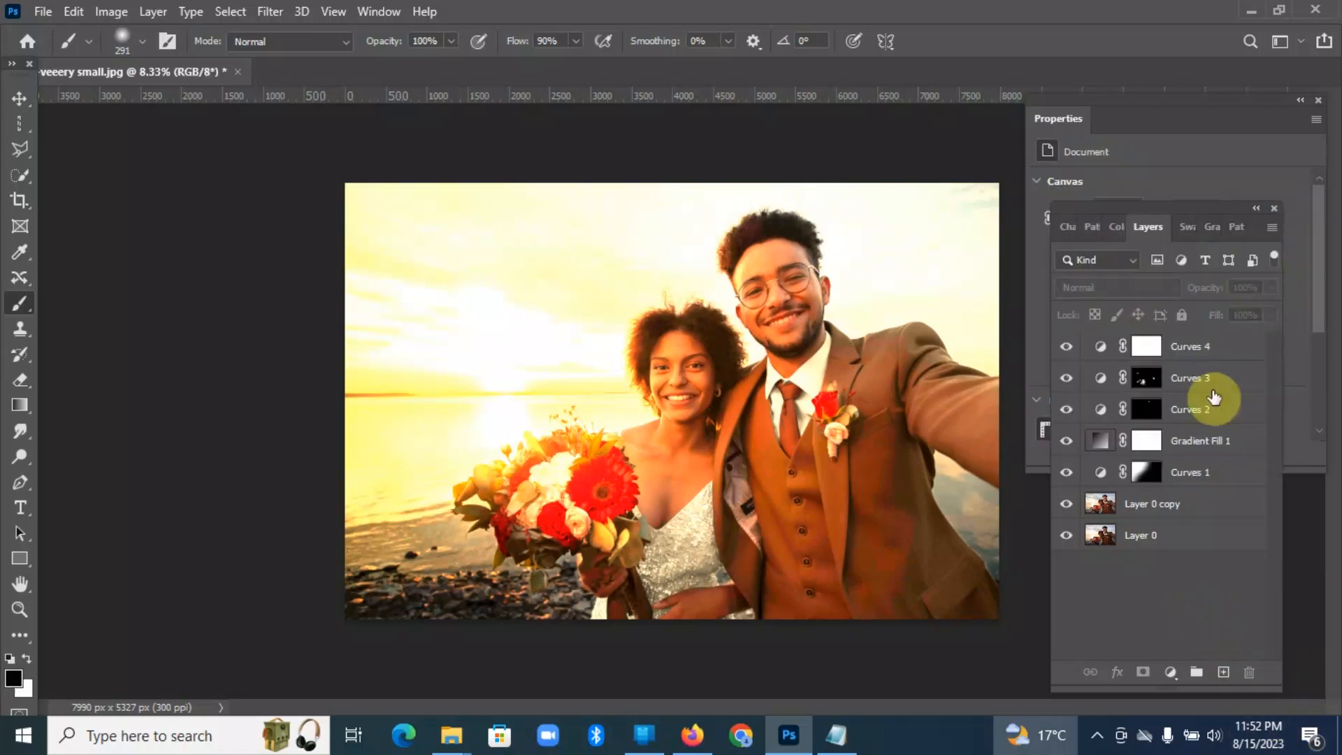
click(1148, 347)
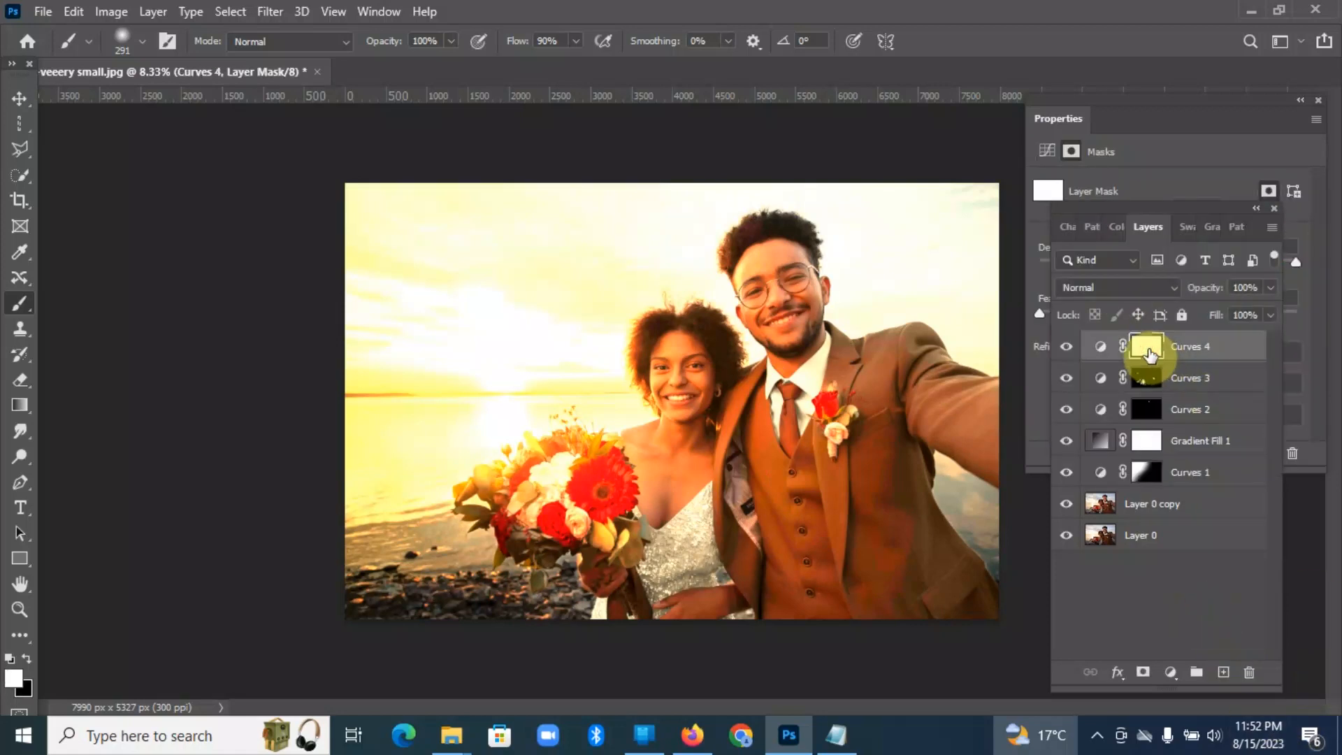
key(ctrl+i)
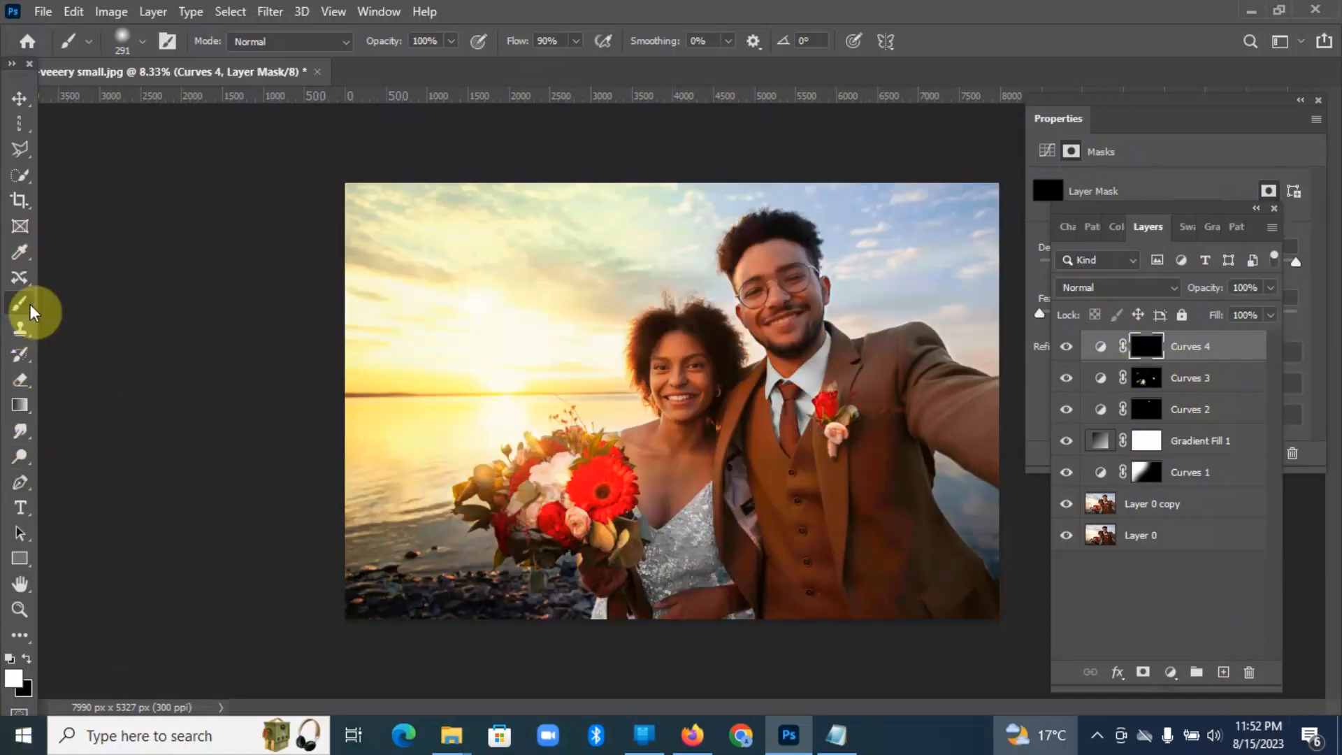
Step: Paint golden rim light into the Curves 4 mask along the sun-facing edges of the woman's shoulder and hair with a 130 px soft white brush
right_click(31, 310)
click(81, 300)
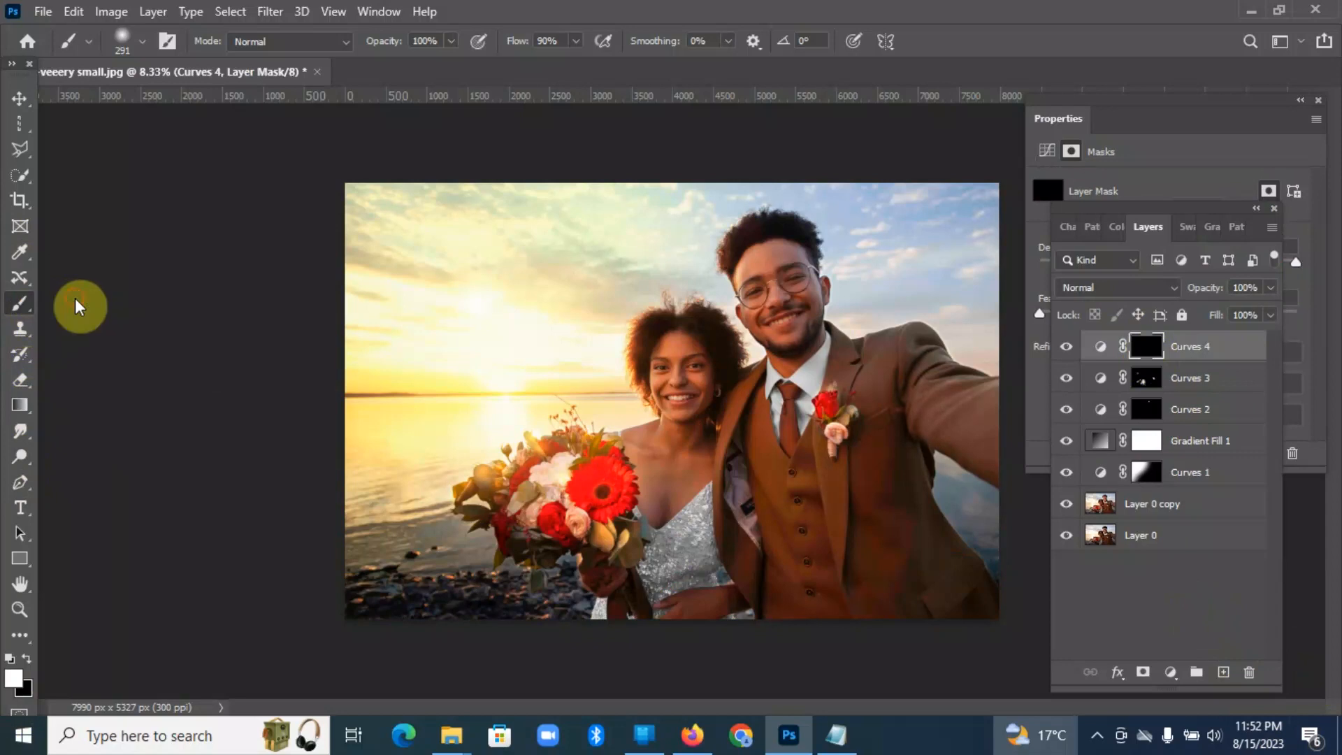
click(144, 39)
drag(210, 105, 182, 105)
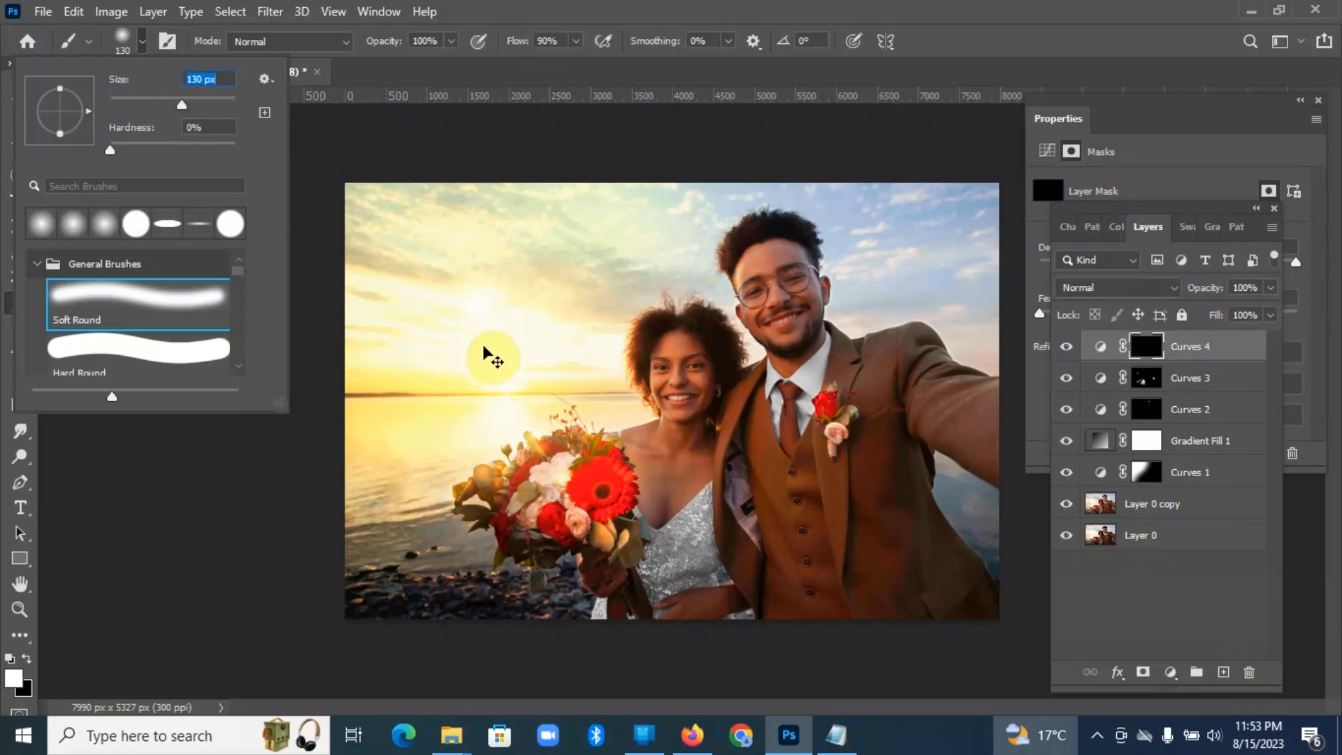
key(ctrl+plus)
key(ctrl+plus)
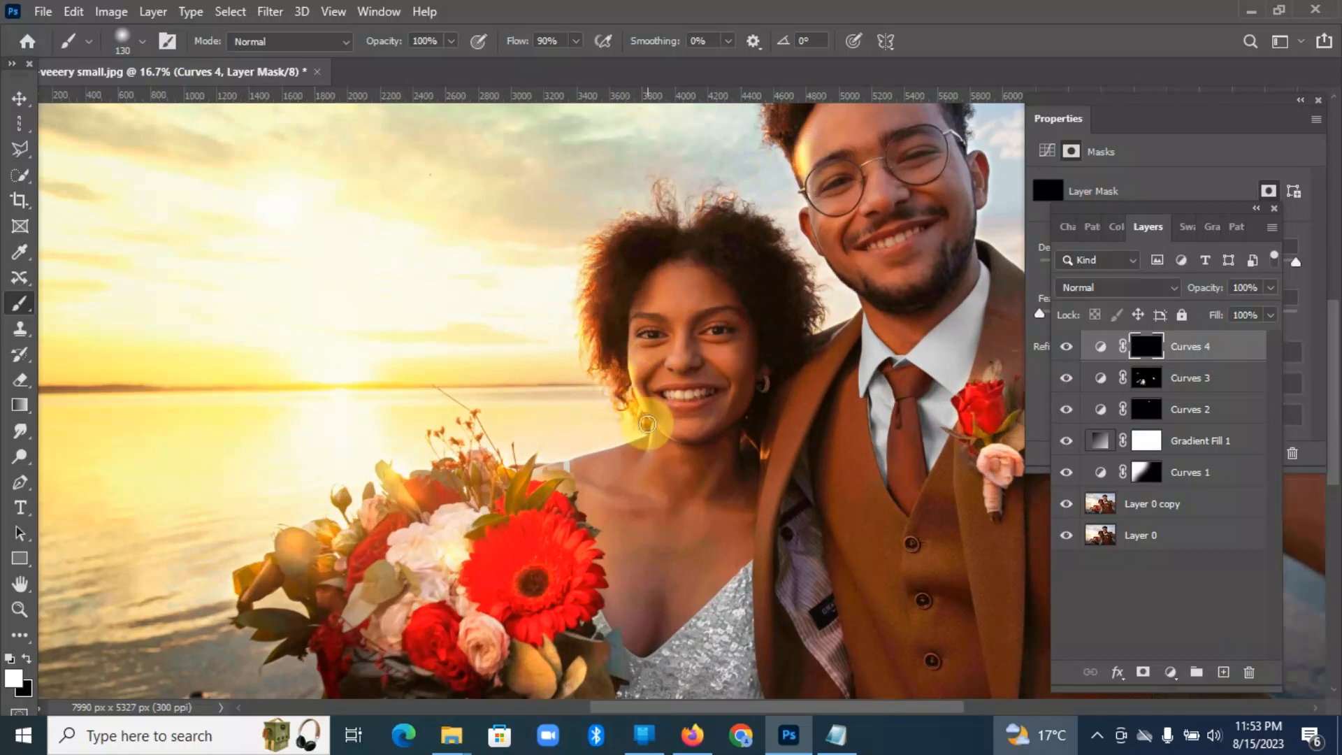
drag(646, 443, 635, 456)
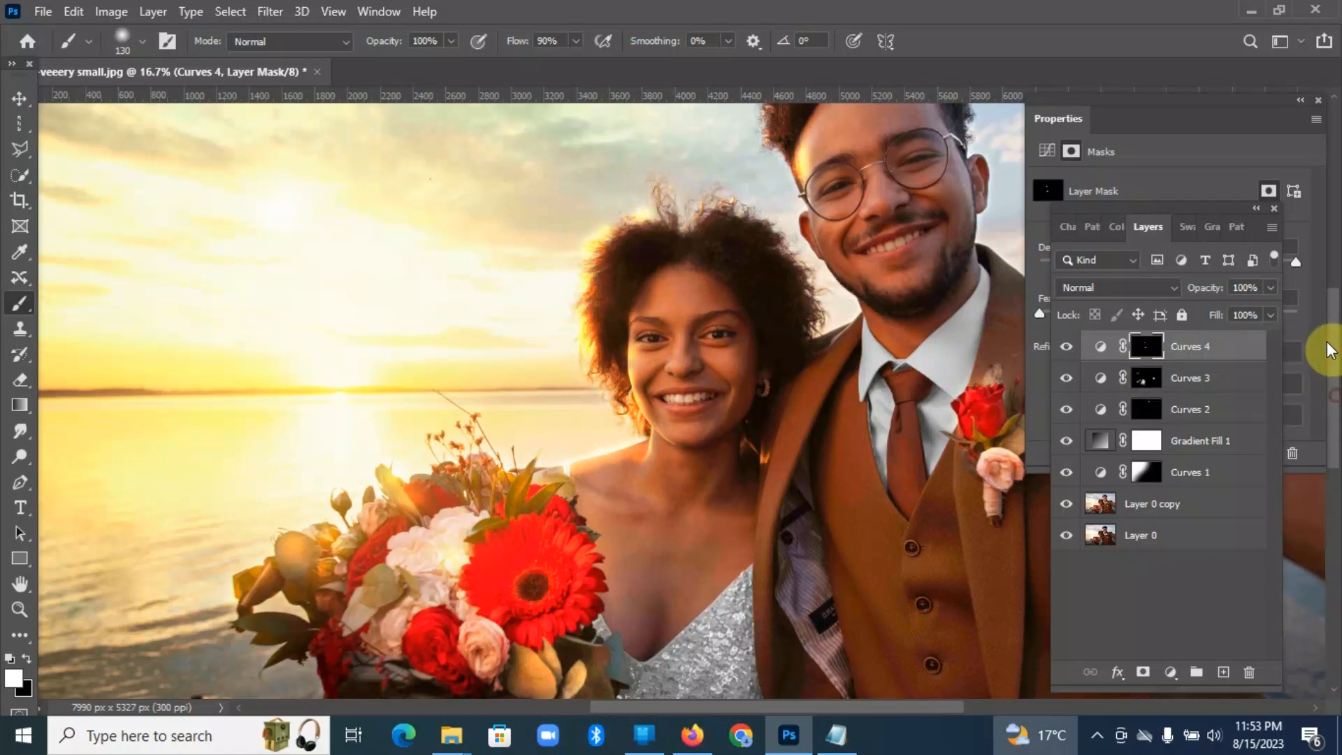
scroll(886, 273, up, 3)
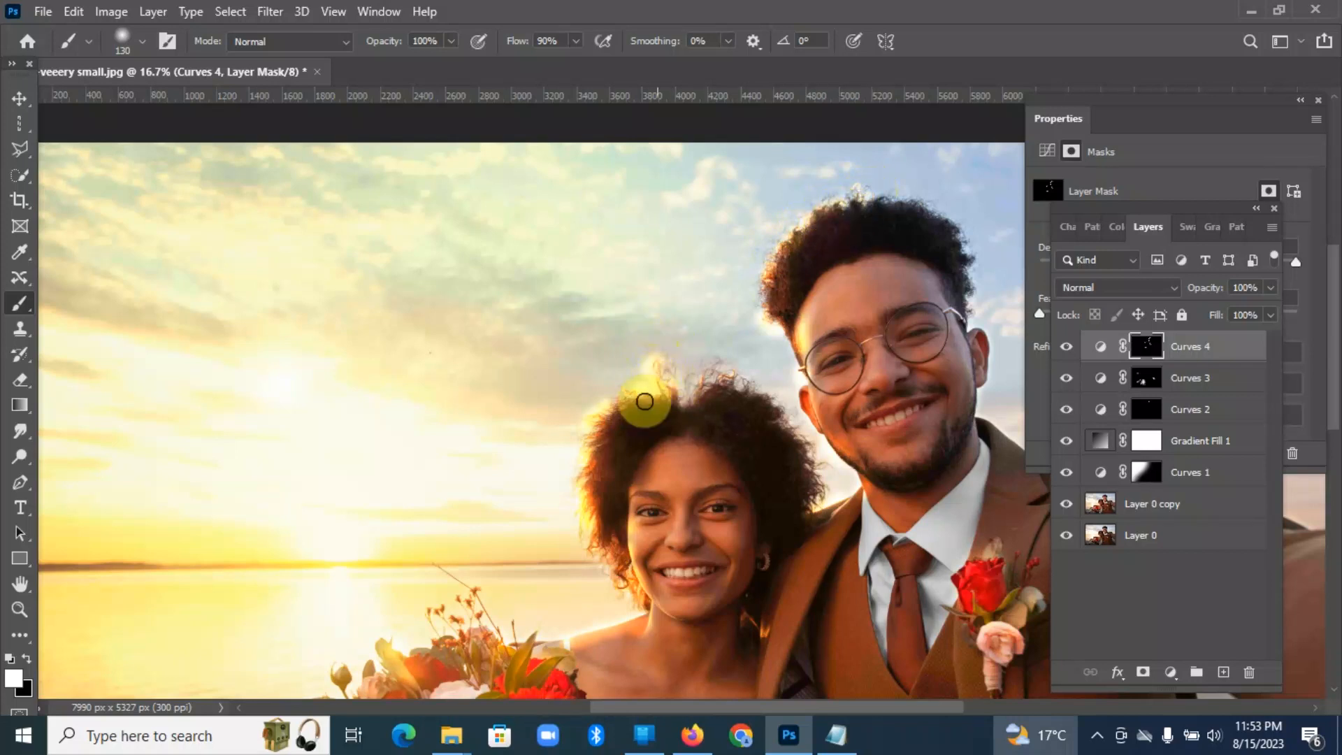
key(ctrl+minus)
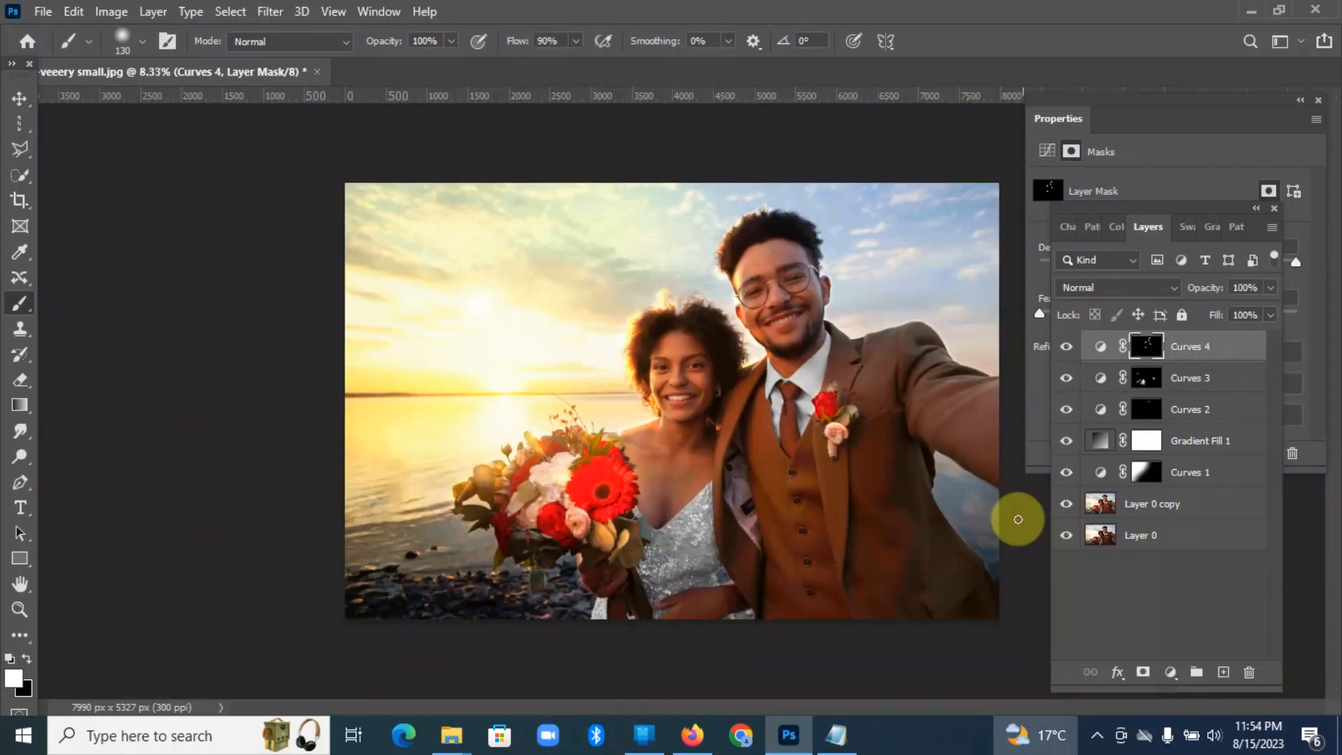
key(ctrl+plus)
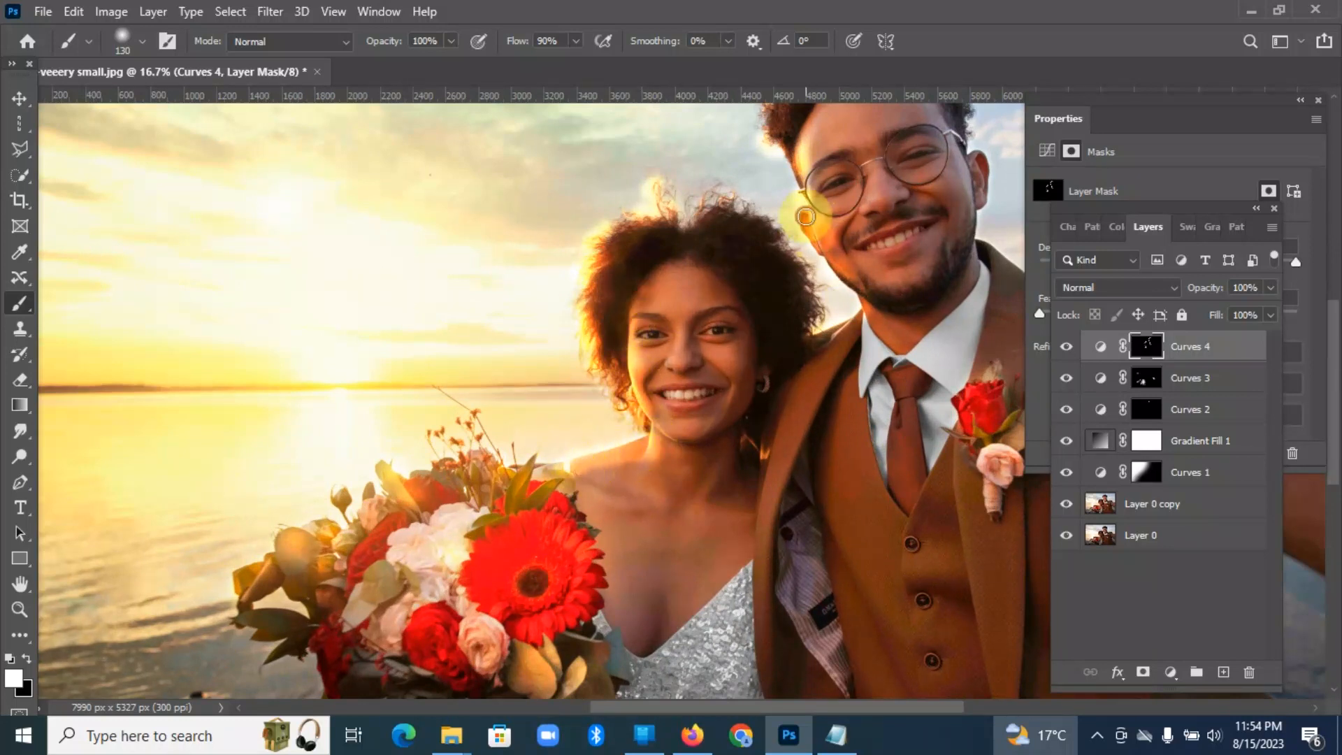
key(ctrl+minus)
key(ctrl+minus)
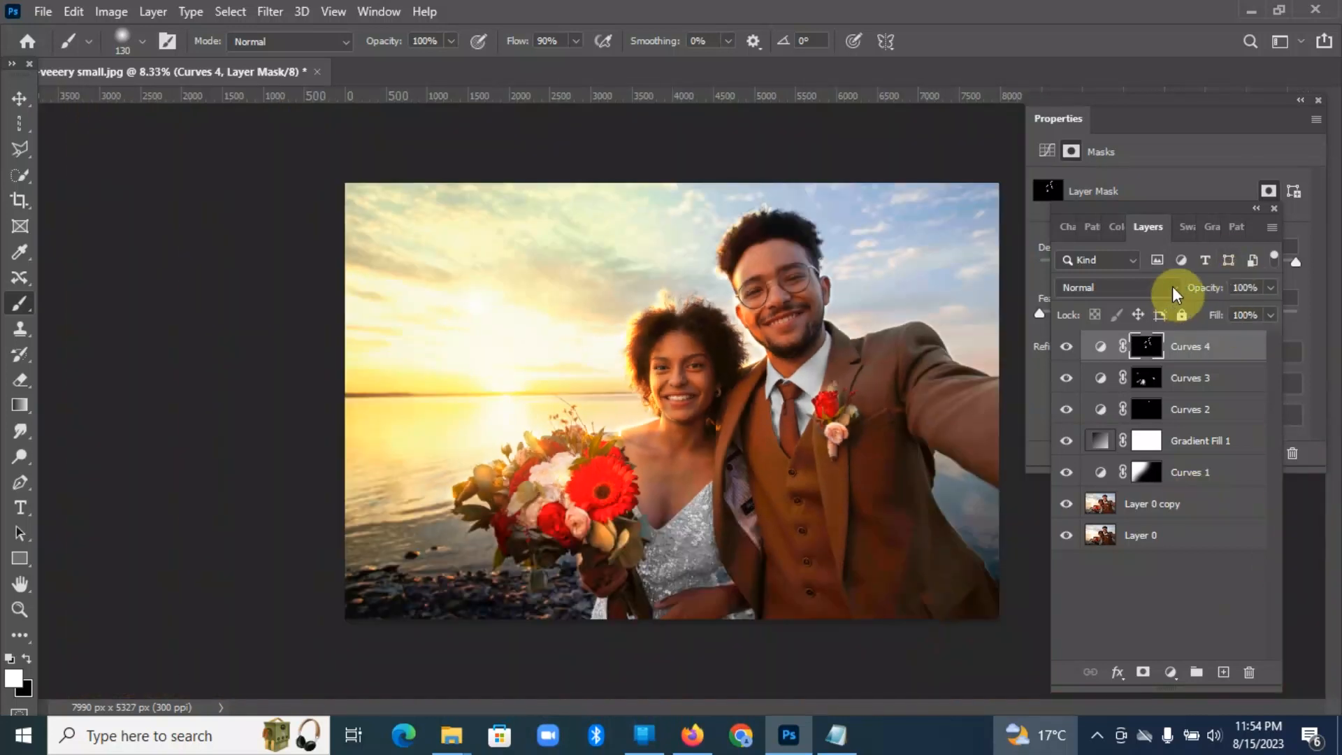
Step: Reduce the Curves 4 layer's opacity to 75%
click(1271, 288)
drag(1271, 308, 1246, 314)
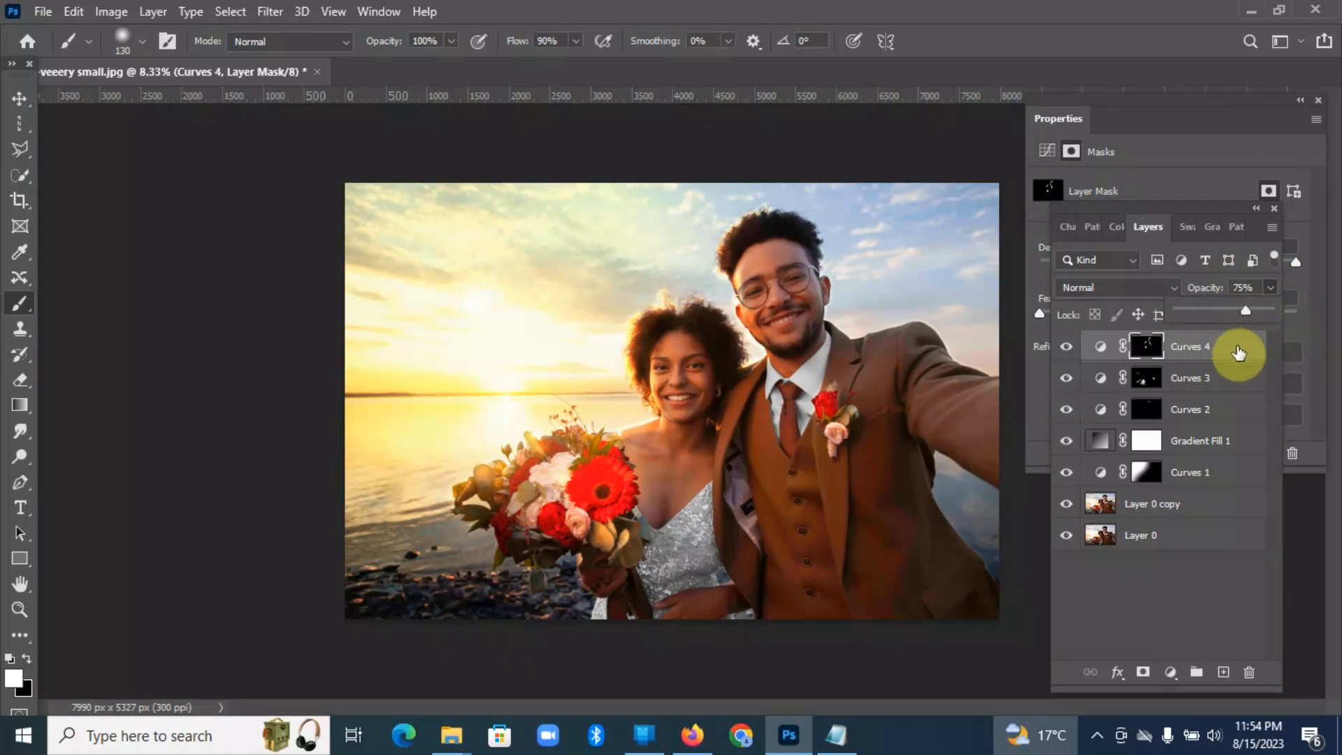
click(1235, 352)
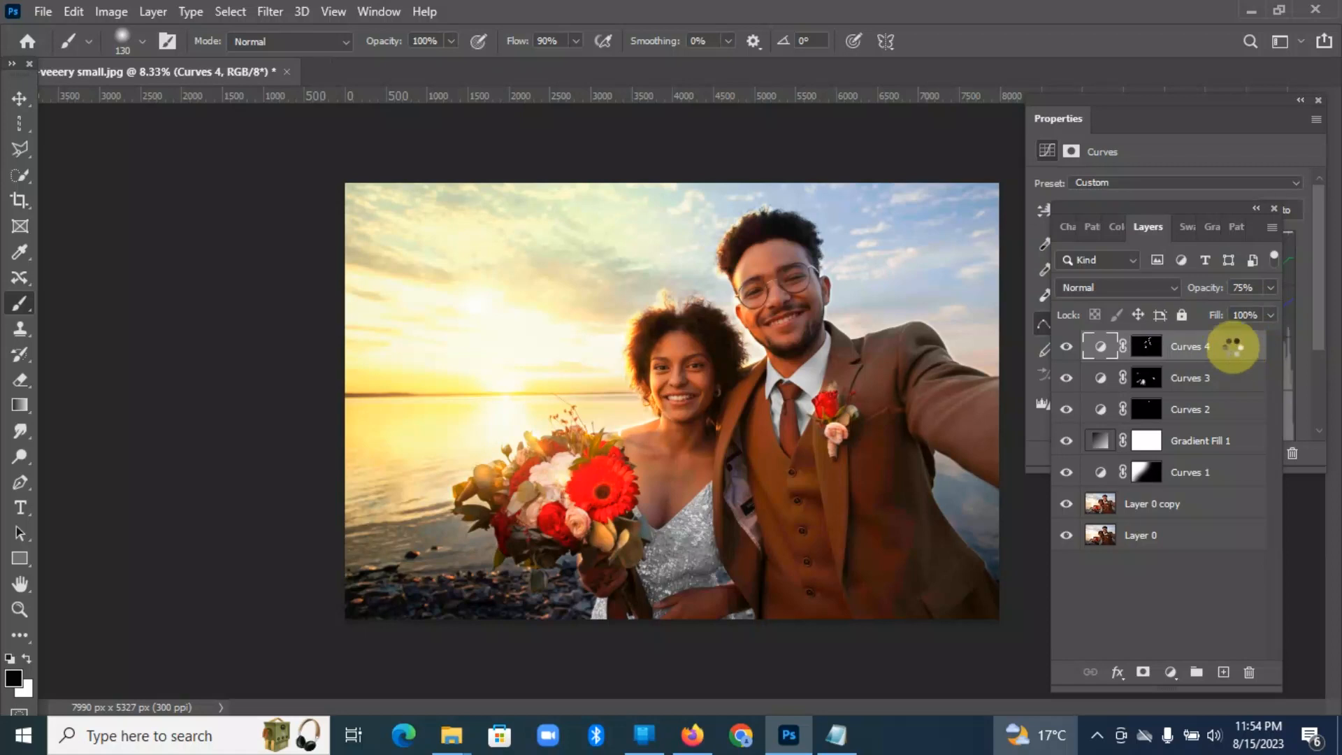
Step: Stamp all visible layers into a new top layer and hide every layer between it and Layer 0
key(ctrl+alt+shift+e)
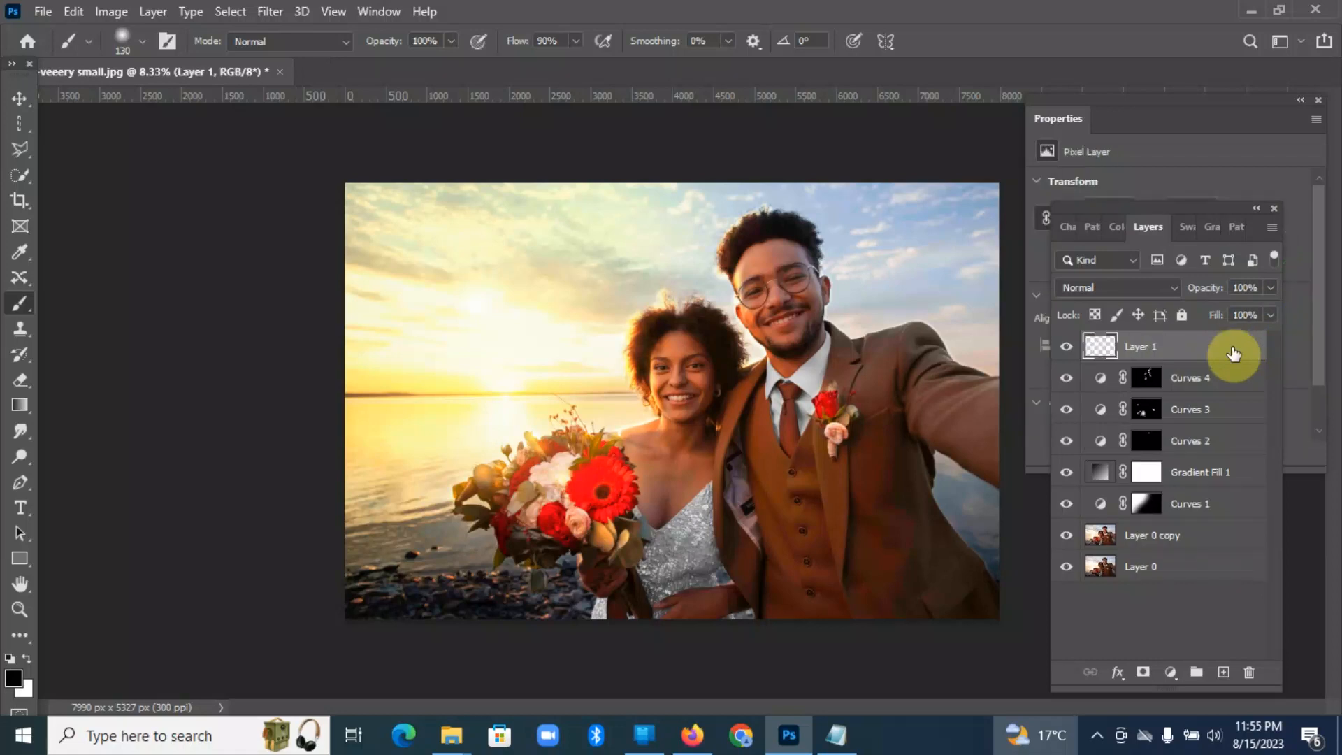
click(1066, 378)
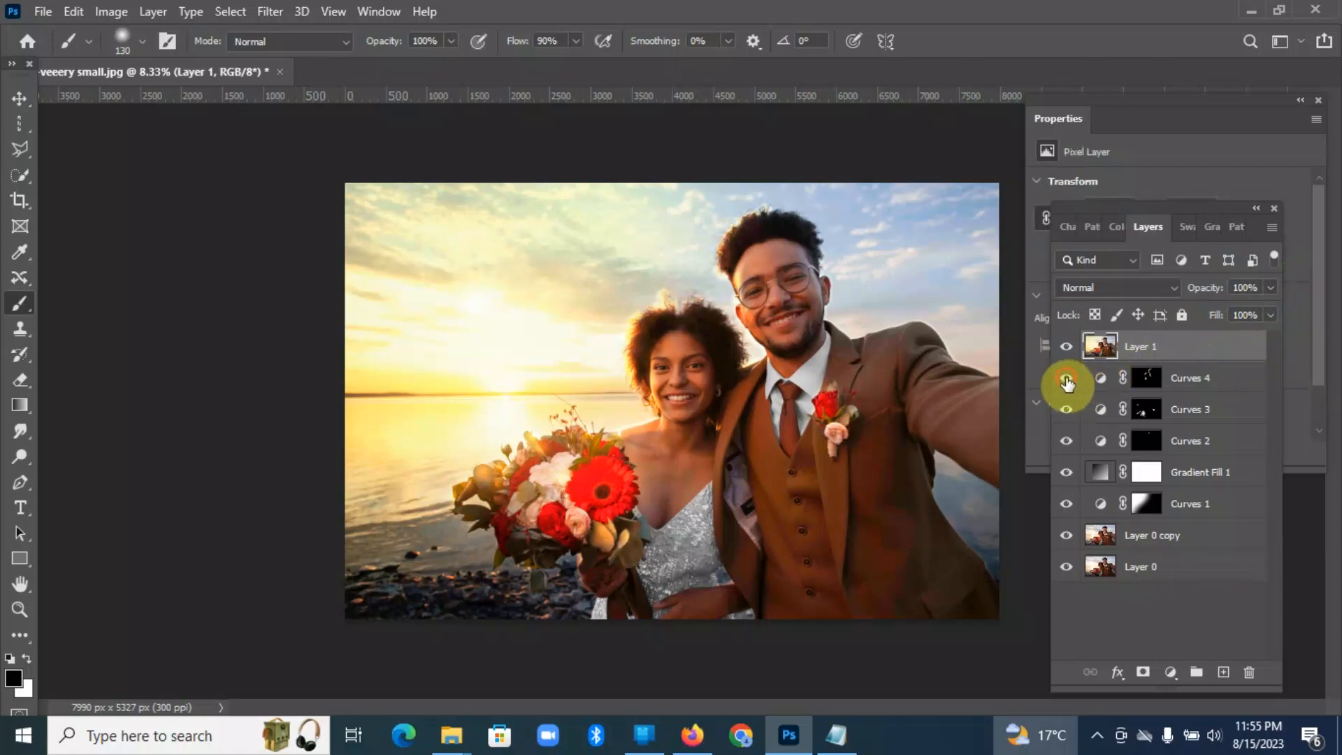
drag(1066, 418, 1066, 545)
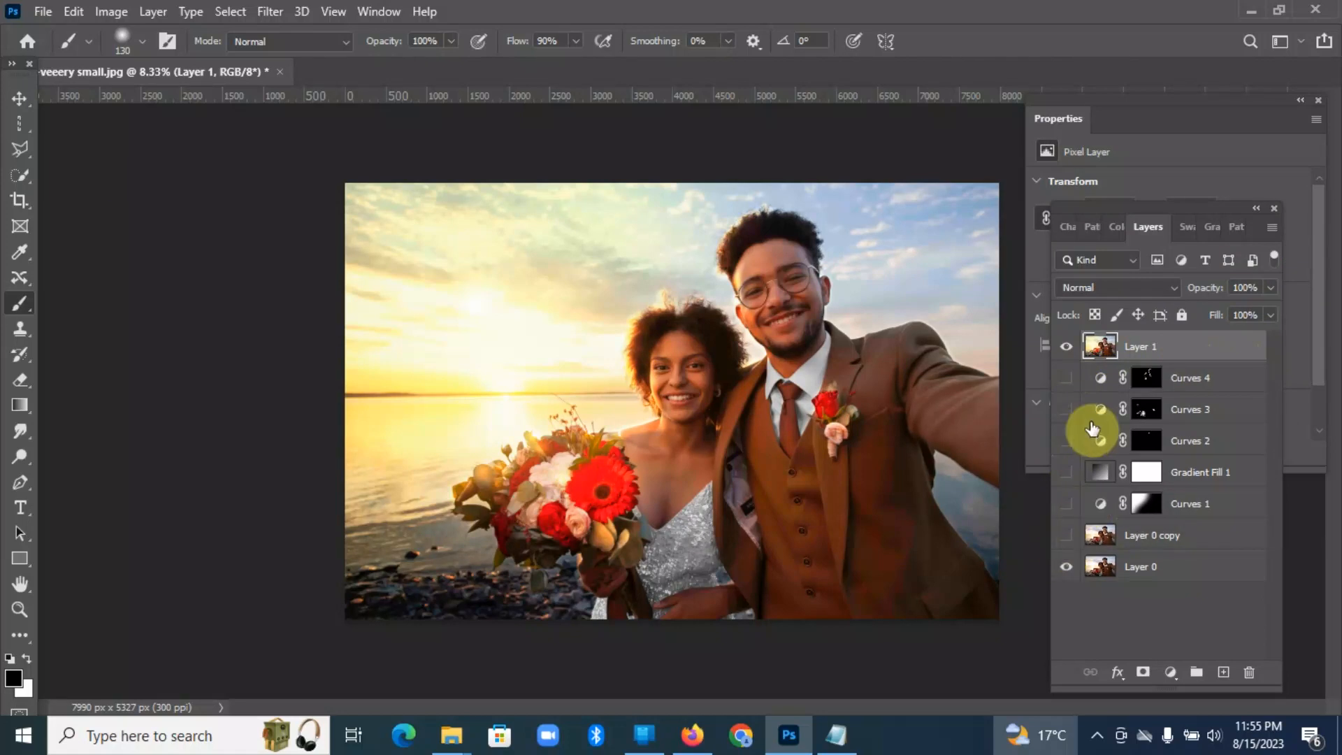
Step: Toggle the merged top layer's visibility to compare the edited photo with the original in Layer 0
key(XF86MonBrightnessUp)
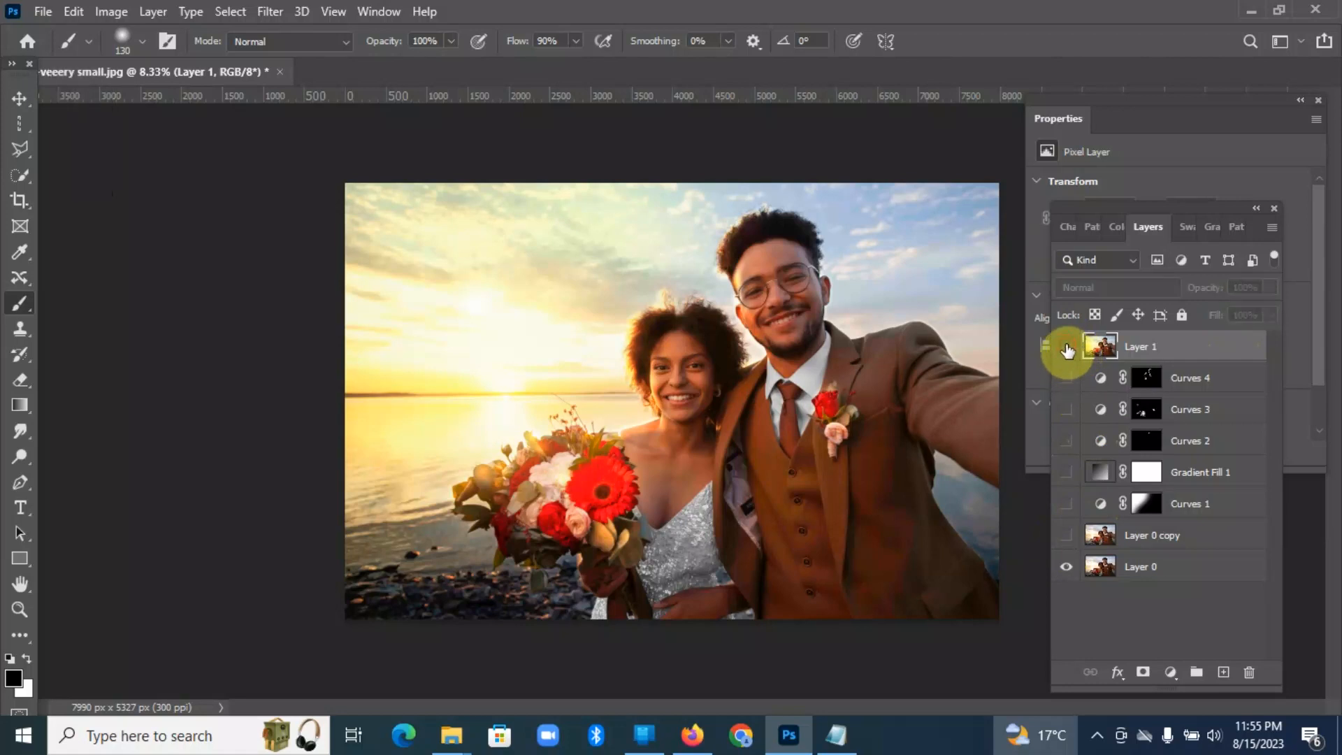
click(1066, 349)
click(1066, 349)
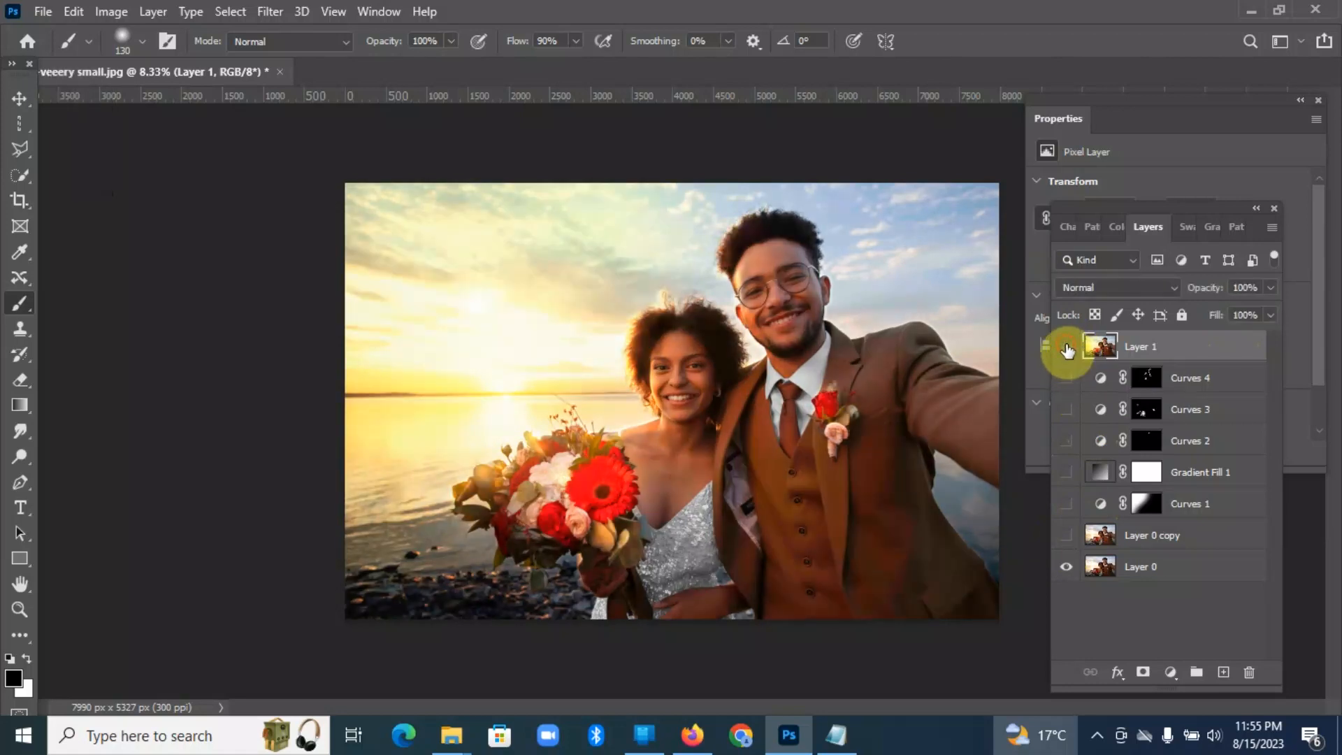
click(1066, 349)
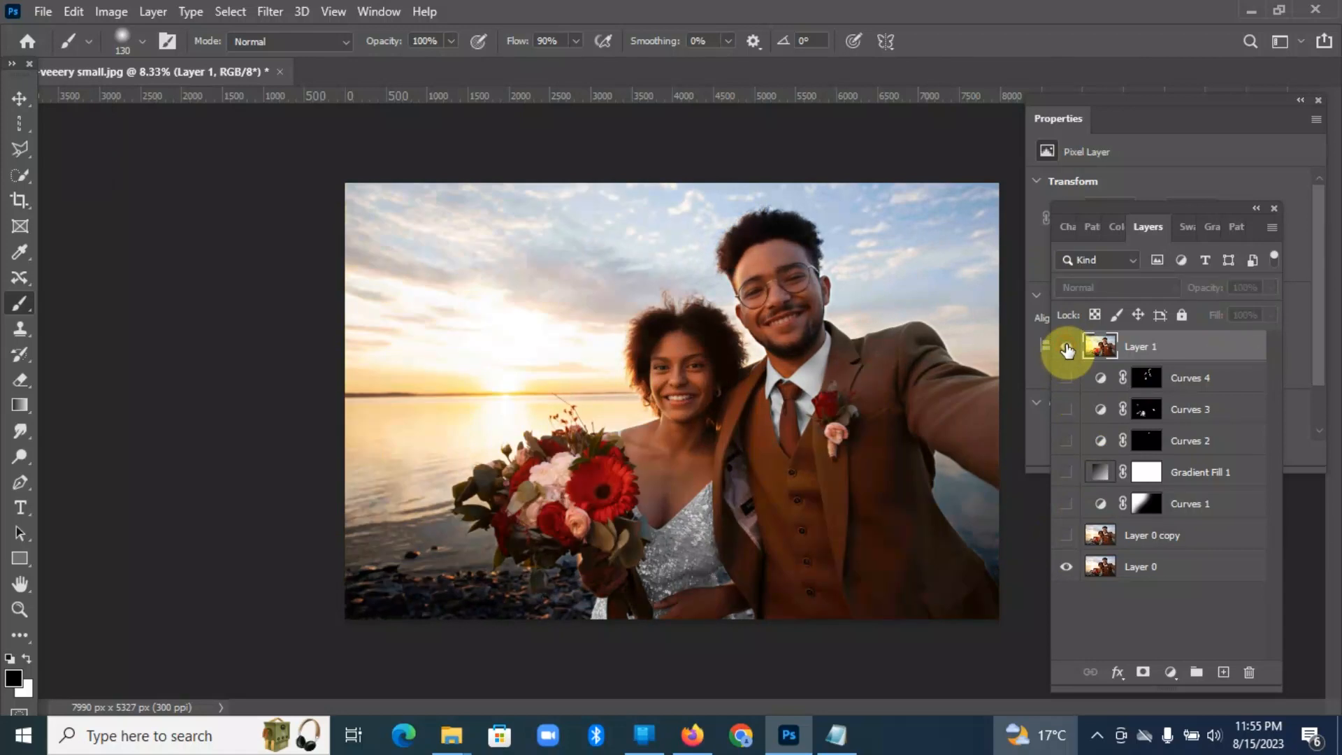
click(1066, 349)
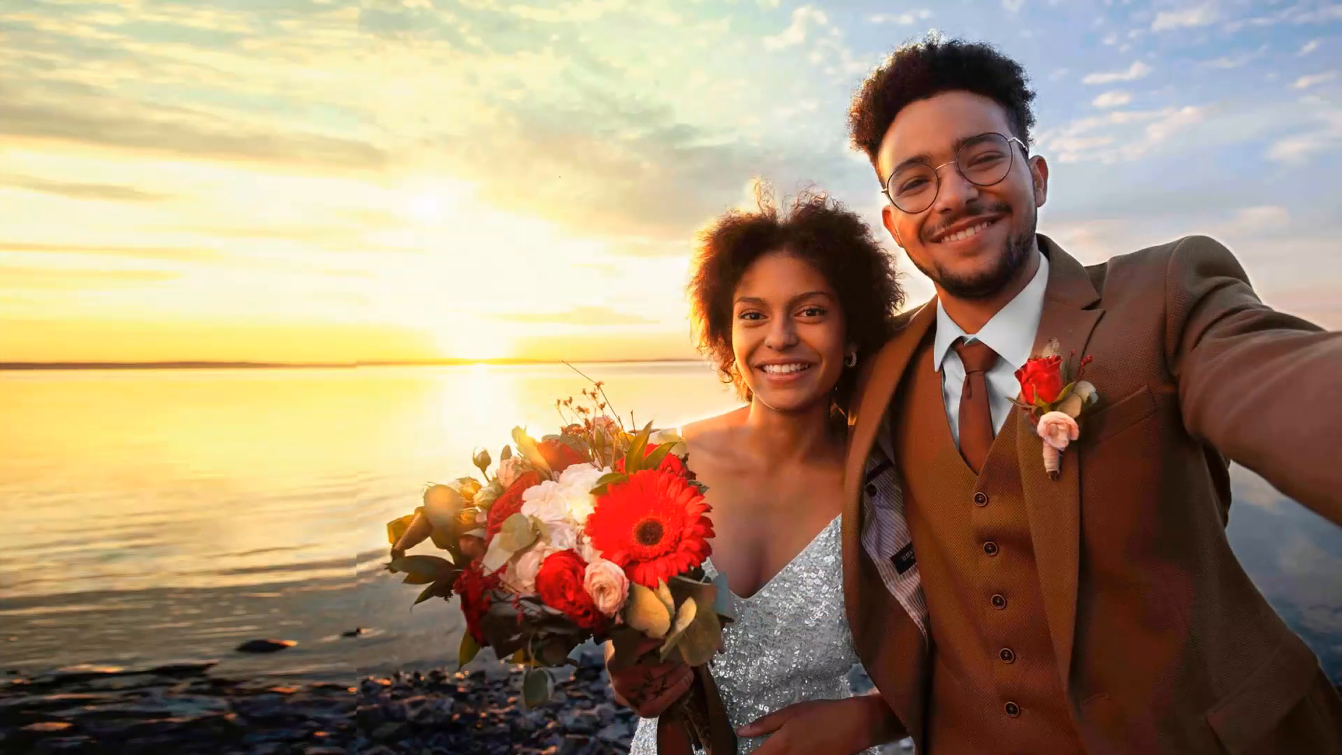